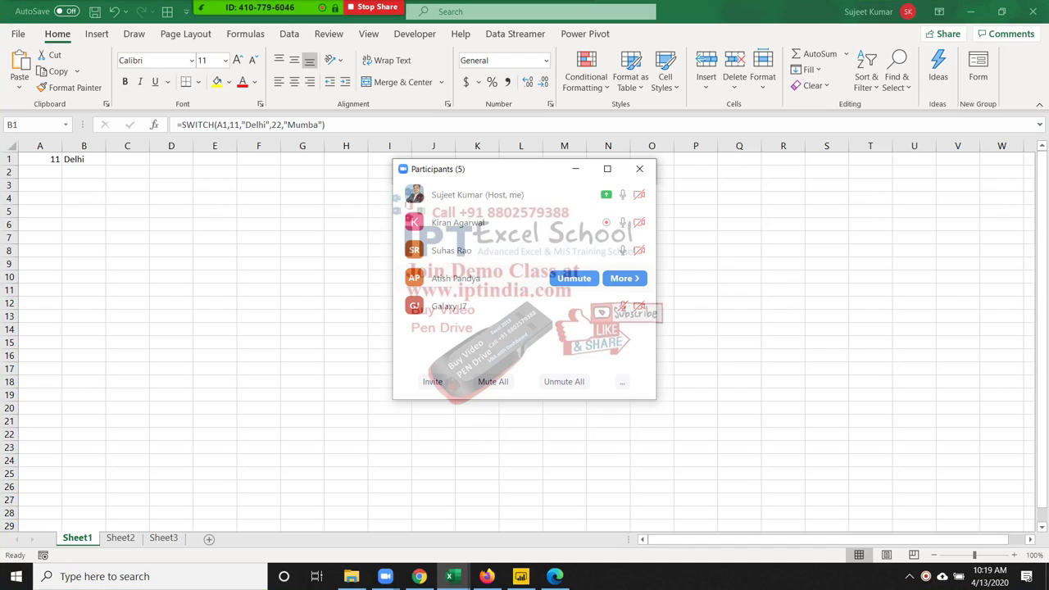
- Allow a participant to record the meeting and close the Zoom Participants panel
left_click(625, 278)
left_click(704, 334)
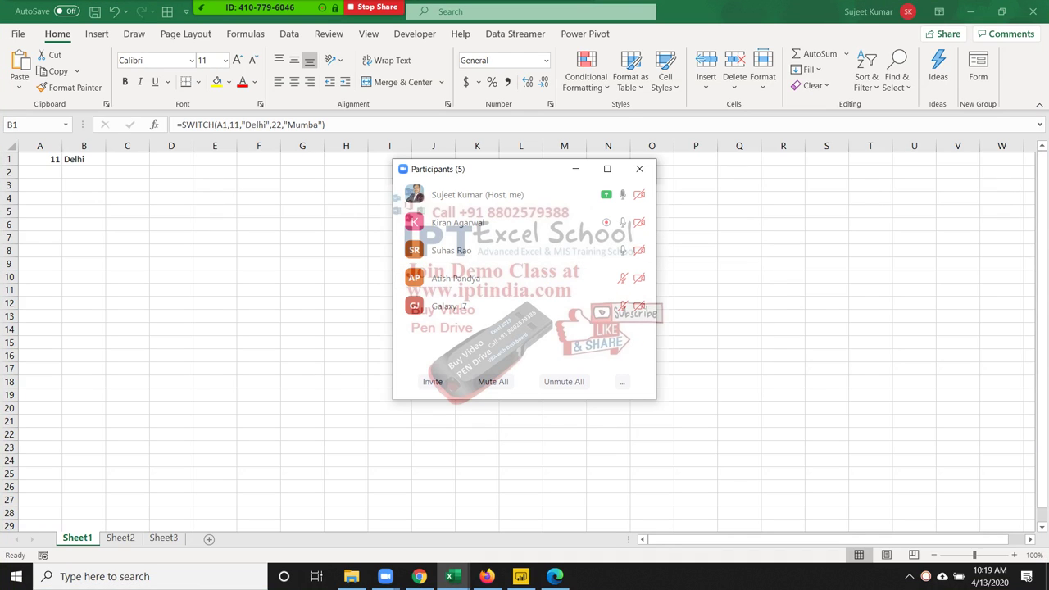
mouse_move(492, 278)
left_click(624, 305)
left_click(639, 169)
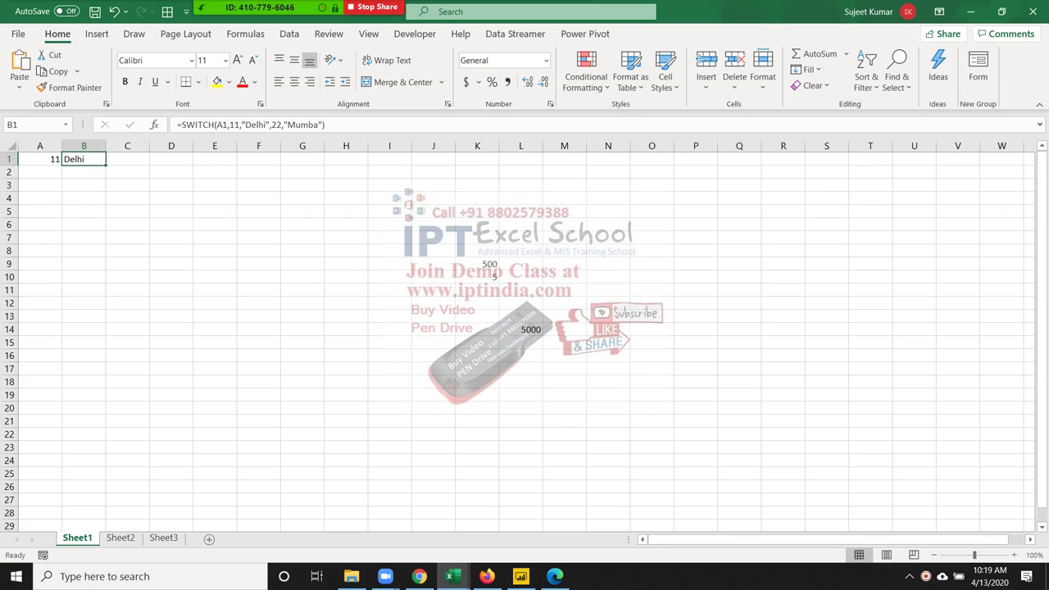
- Clear the leftover 11 and Delhi values from I6:M17 and A1:D6
left_click_drag(389, 224, 574, 368)
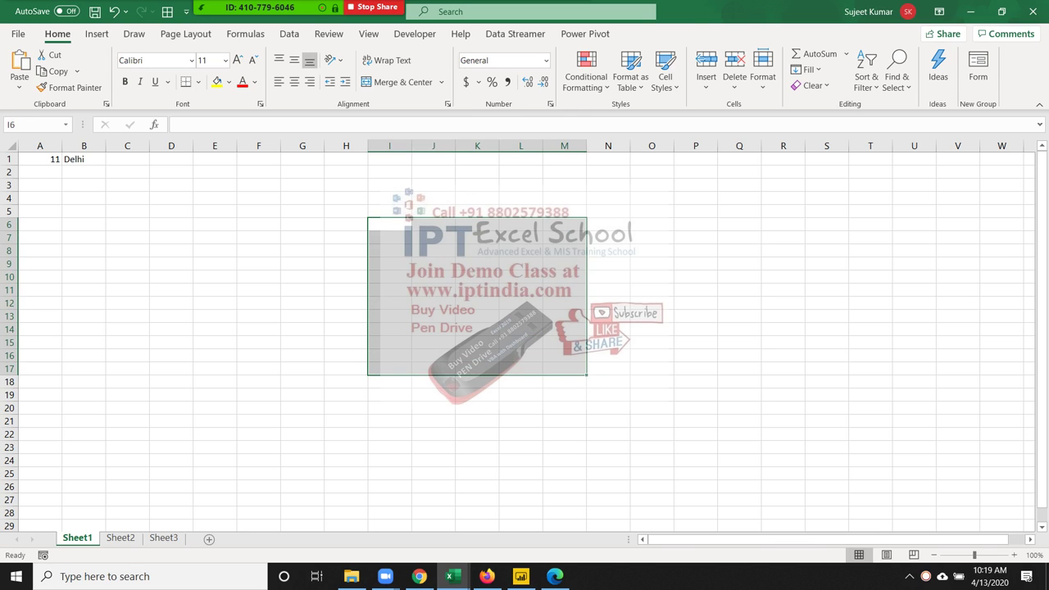
key("ctrl+z")
key("ctrl+z")
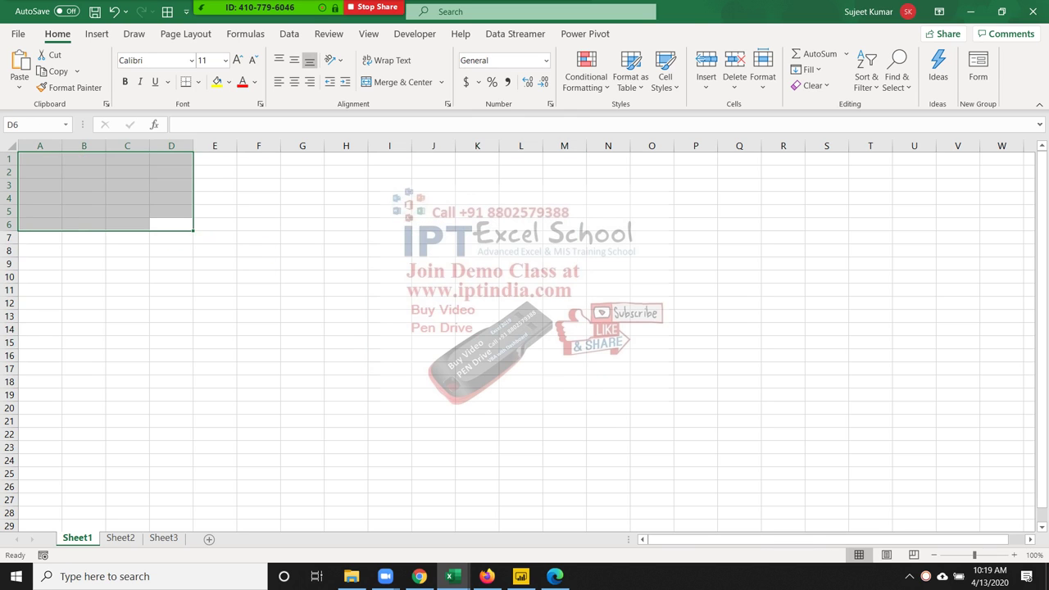
key("ctrl+z")
key("ctrl+z")
key("ctrl+z")
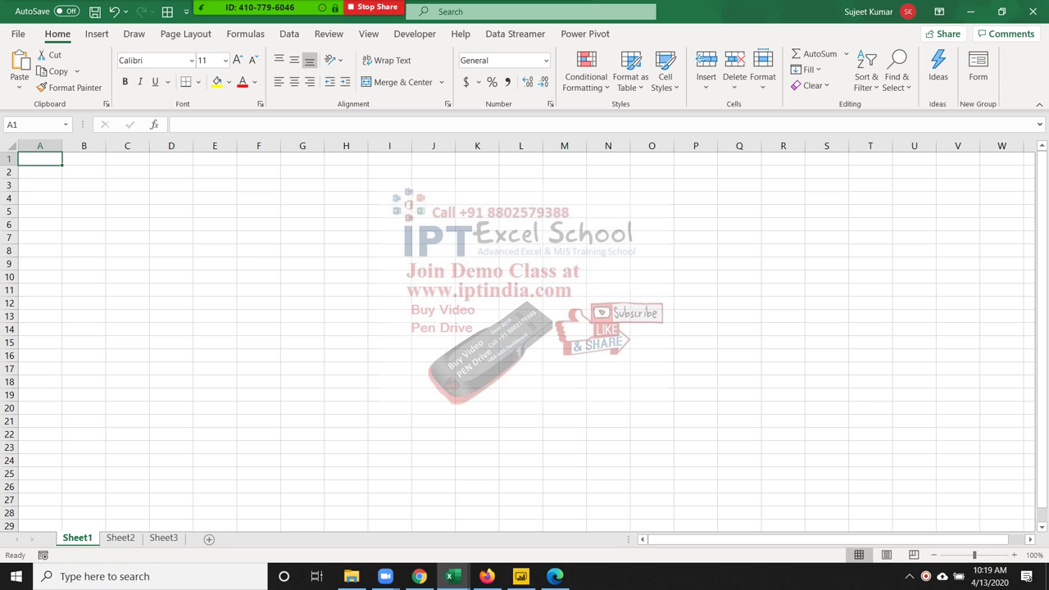
- Fill A1:N25 with the =RANDBETWEEN(10,90) formula
type("=ra")
key("Down")
key("Down")
key("Down")
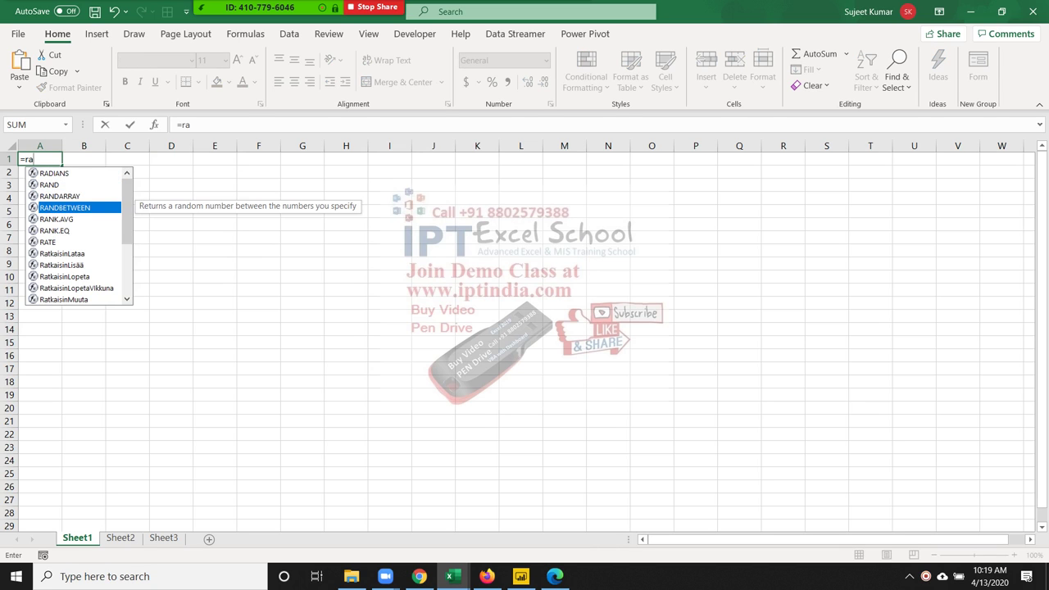
key("Tab")
type("10")
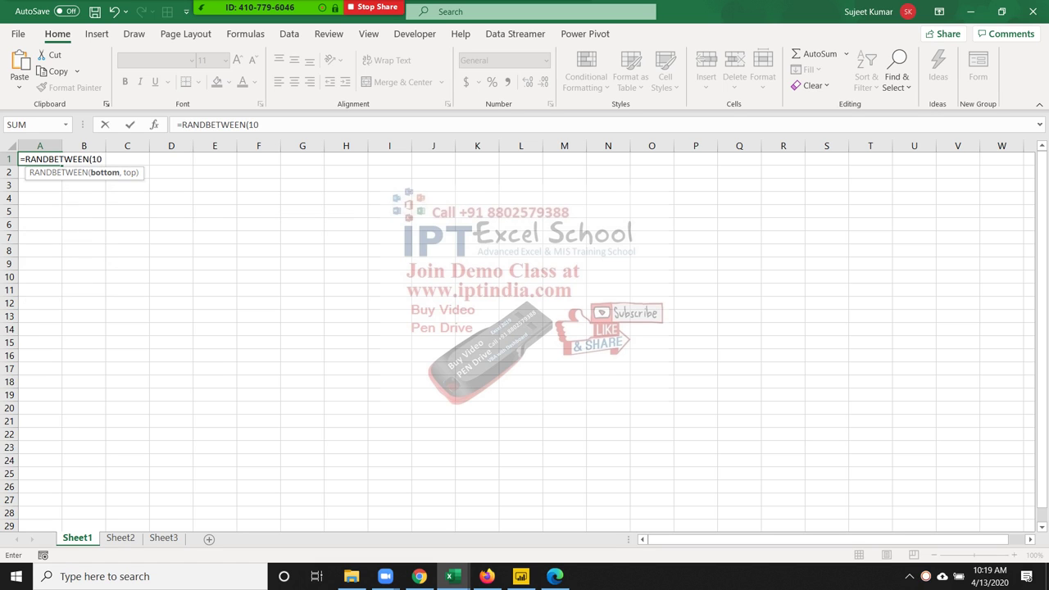
type(",100)")
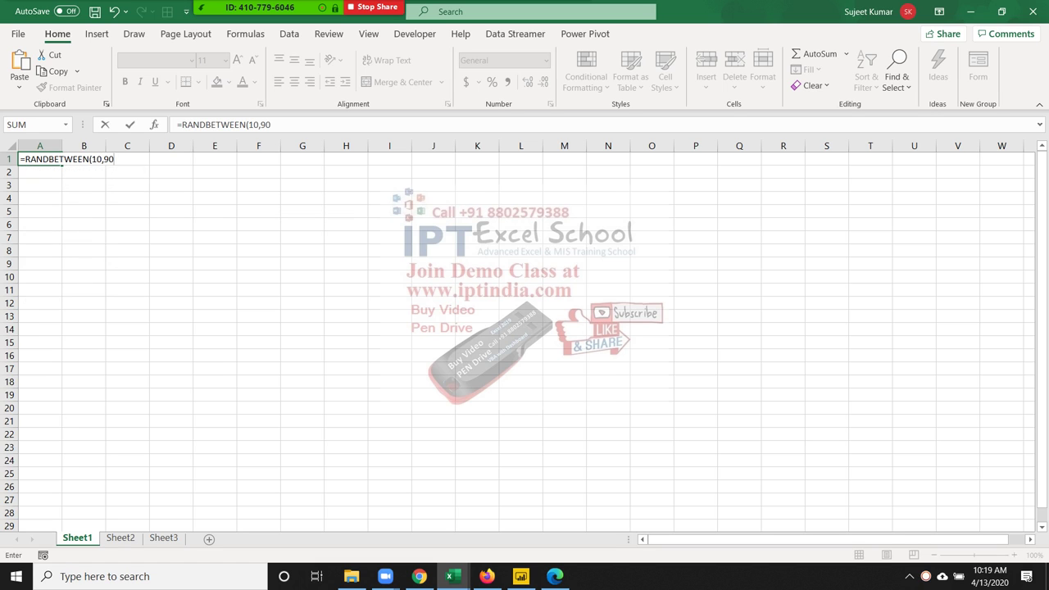
key("Return")
mouse_move(39, 159)
left_mouse_down()
mouse_move(492, 391)
mouse_move(608, 473)
left_mouse_up()
key("ctrl+v")
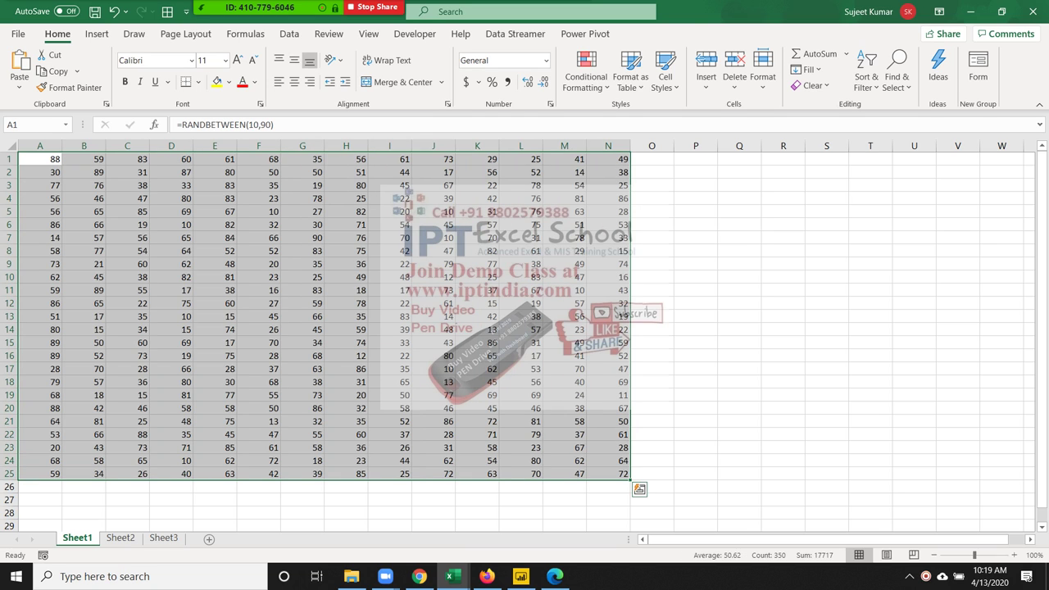
- Copy A1:N25 and paste it back as plain values
key("ctrl+c")
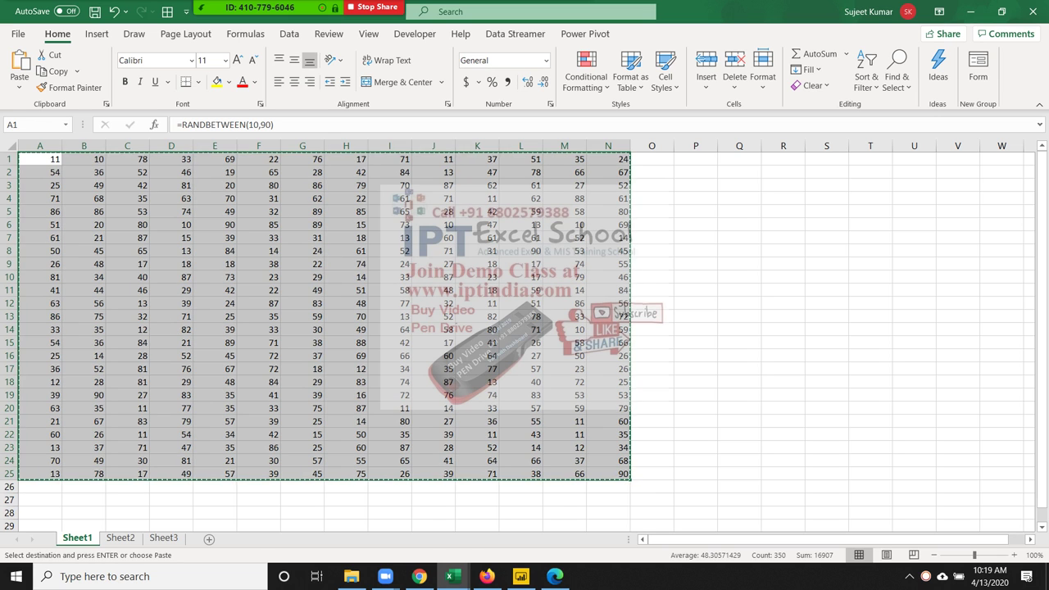
left_click(19, 87)
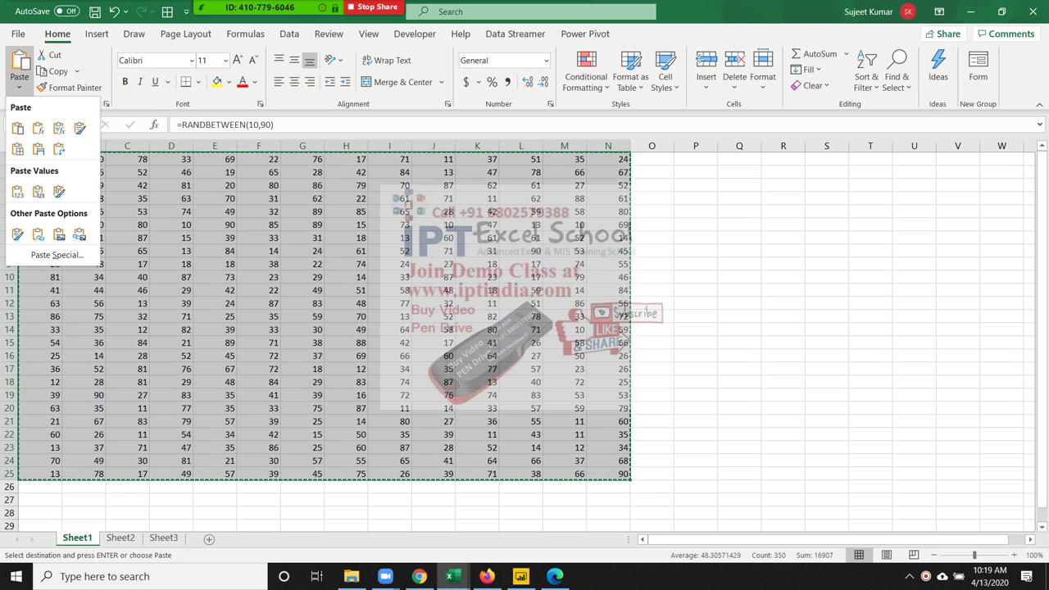
left_click(16, 190)
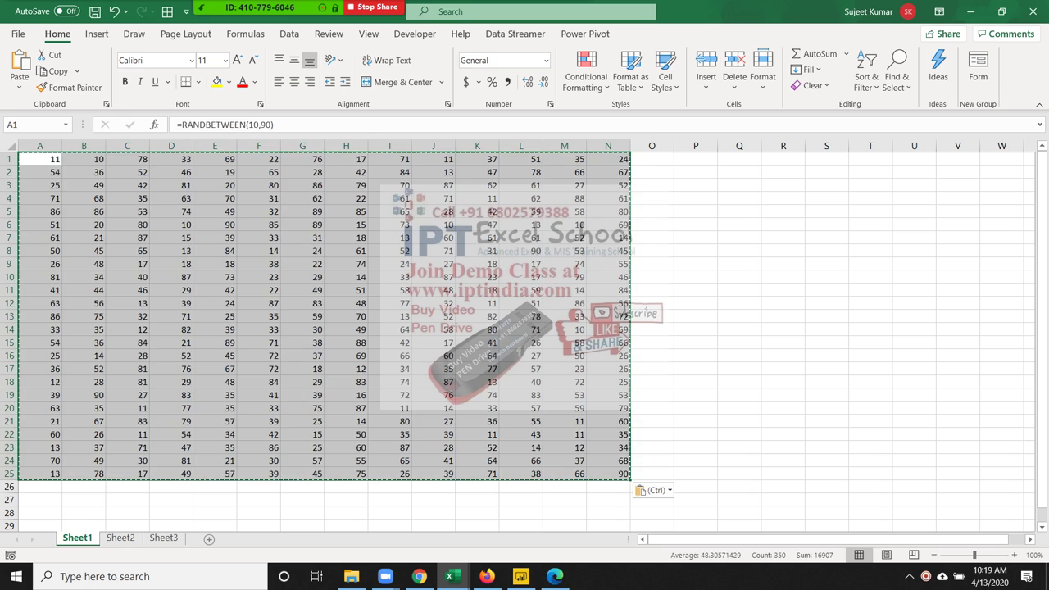
left_click(215, 264)
- Select cells A4 to A9 as the rows to hide and show the Developer ribbon
key("Escape")
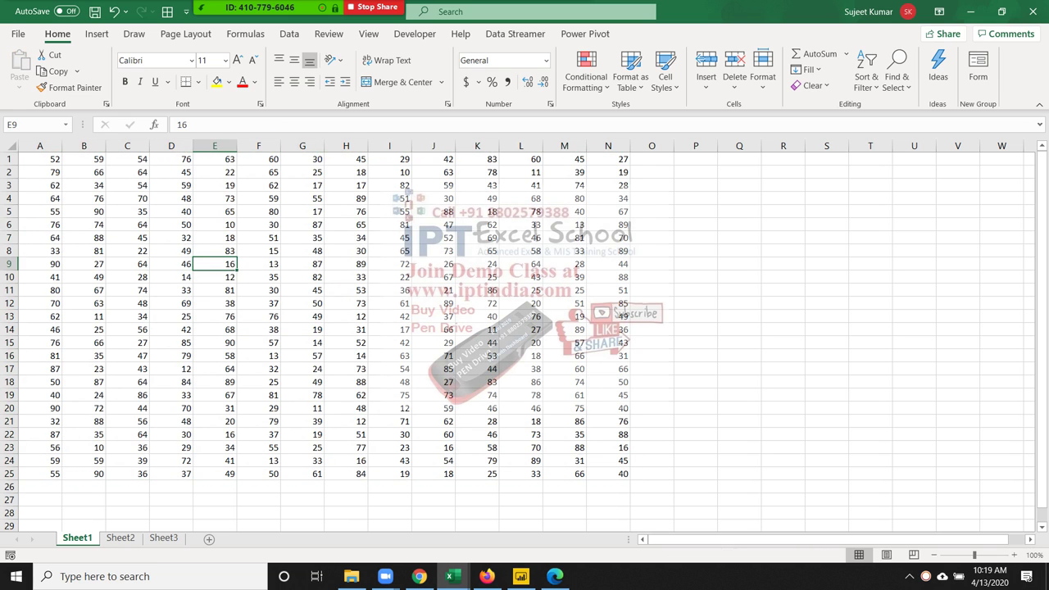
left_click_drag(39, 211, 40, 251)
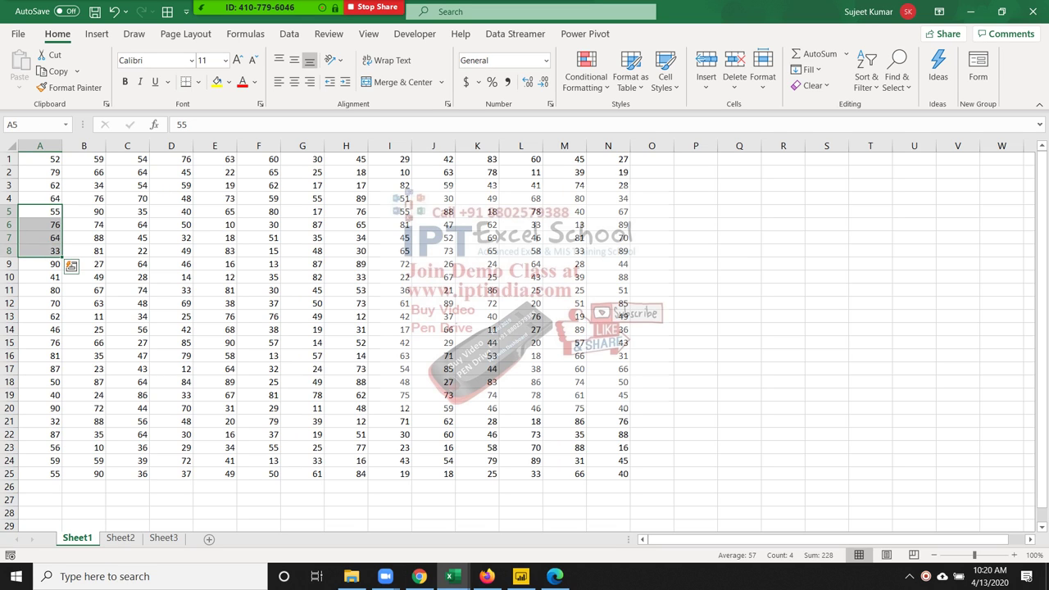
left_click_drag(39, 198, 39, 237)
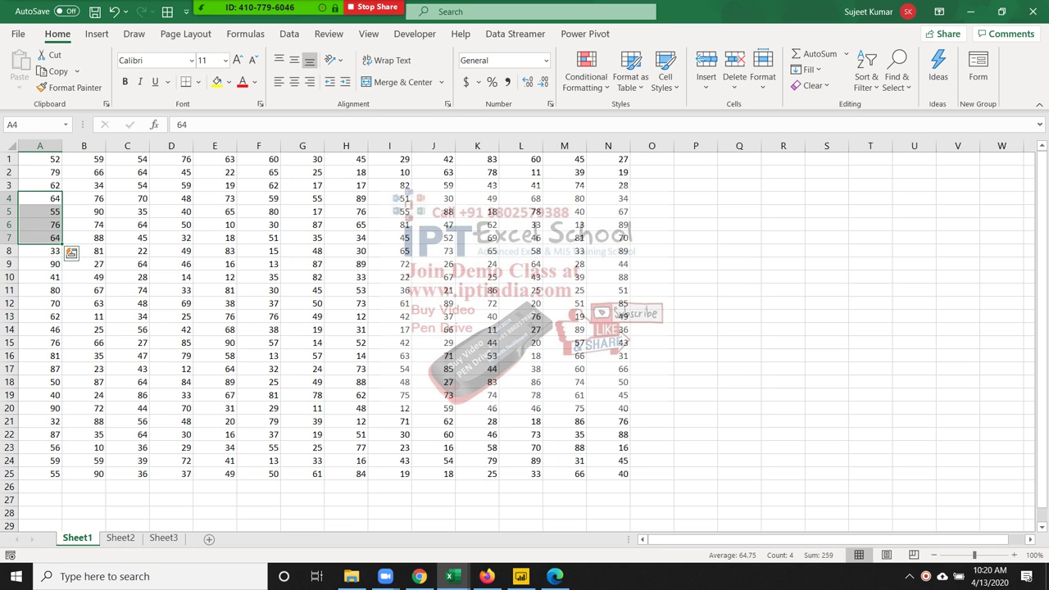
left_click(127, 251)
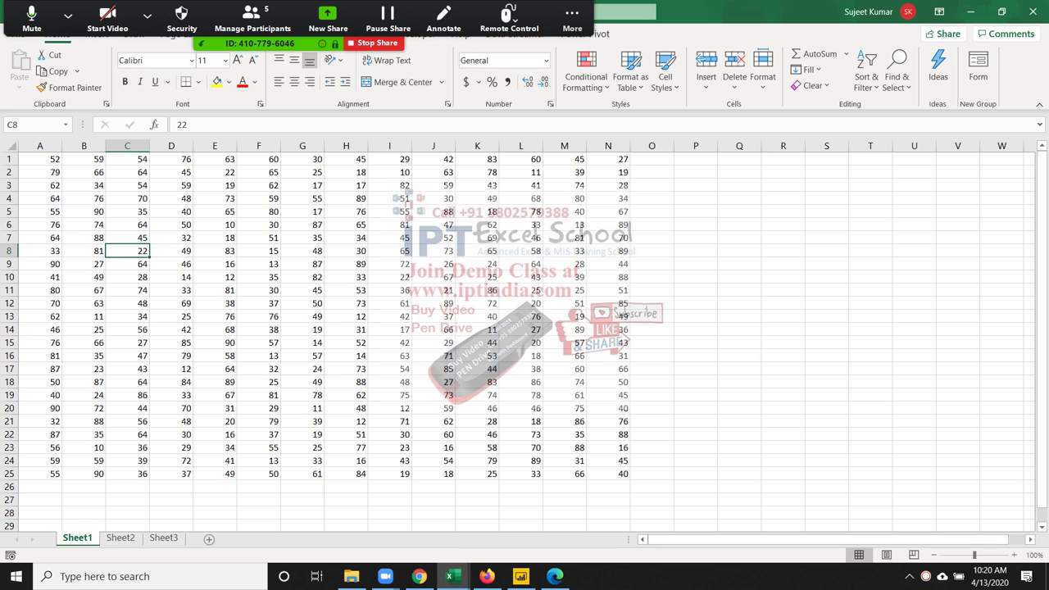
left_click(83, 224)
left_click_drag(39, 198, 39, 264)
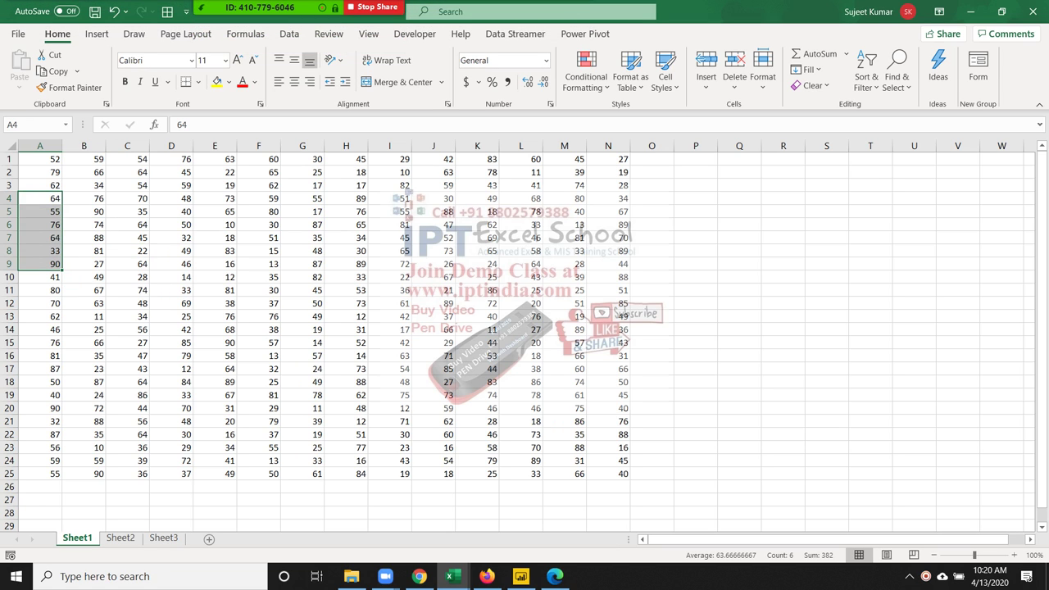
left_click(414, 33)
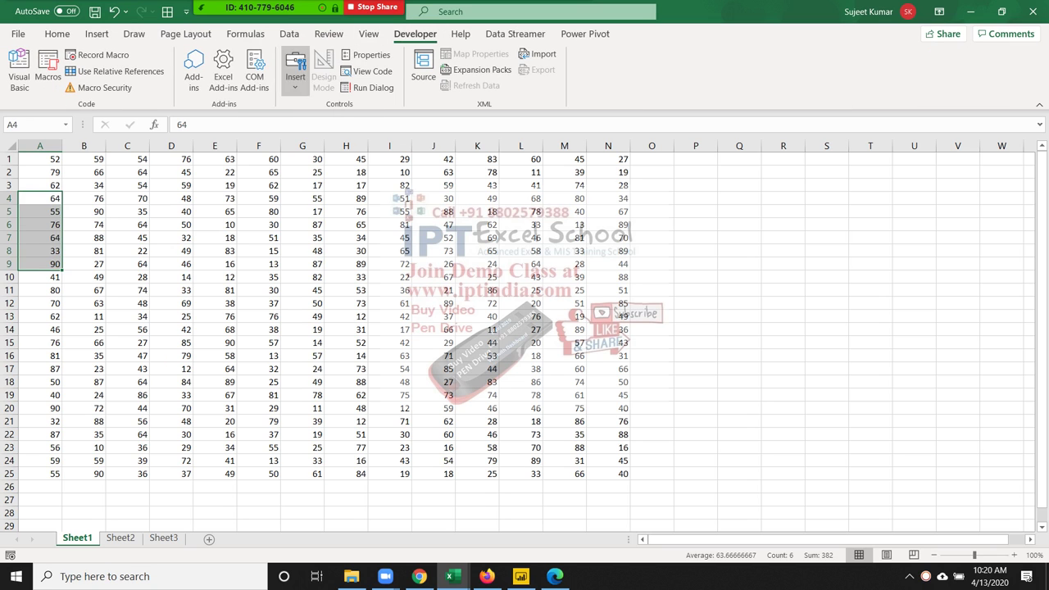
- Open the VBA editor and insert a new code module, Module1
left_click(19, 71)
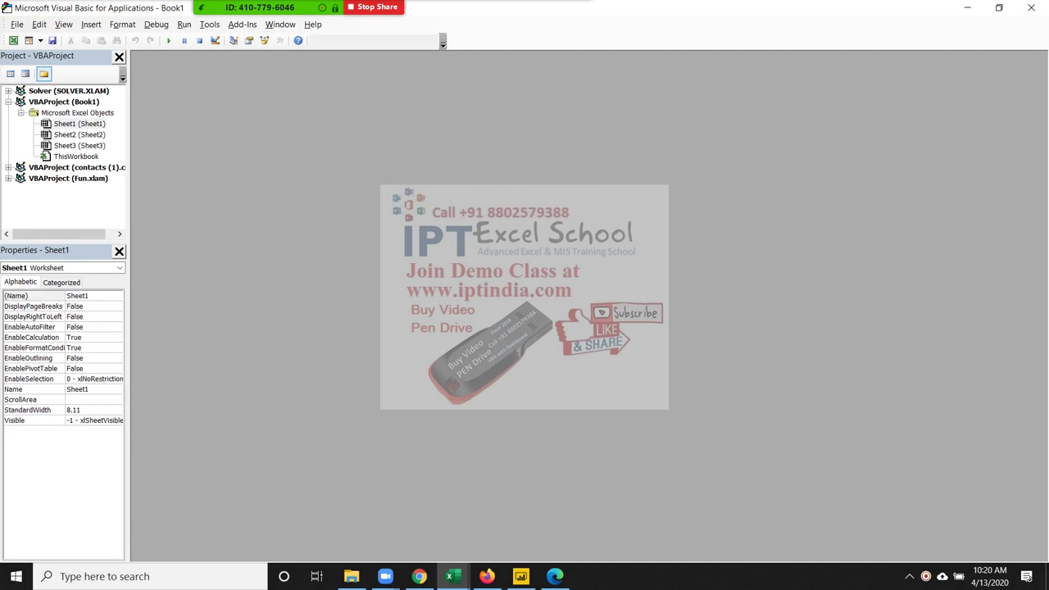
left_click(91, 25)
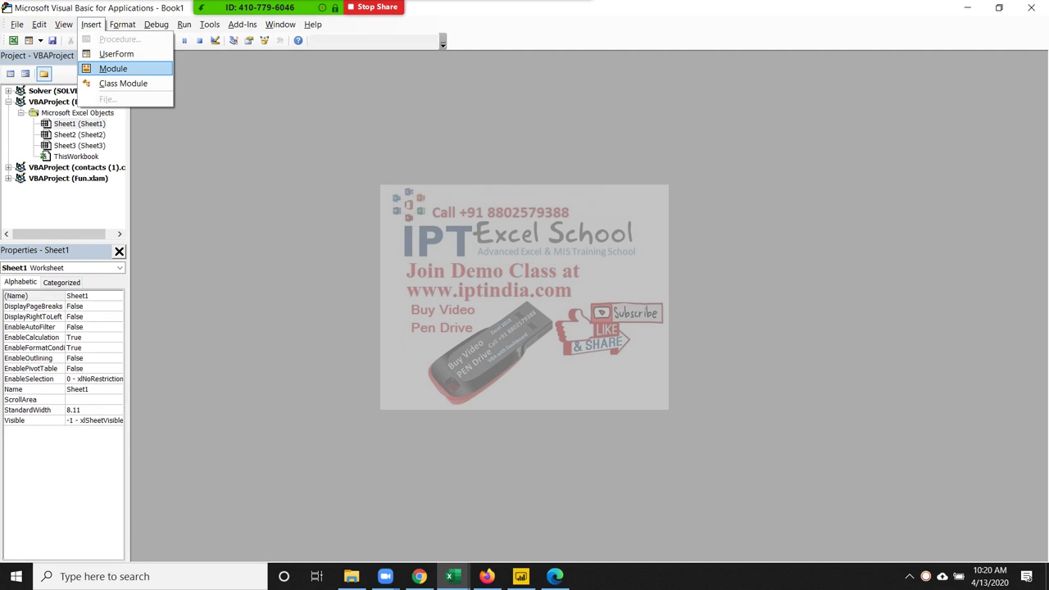
left_click(113, 69)
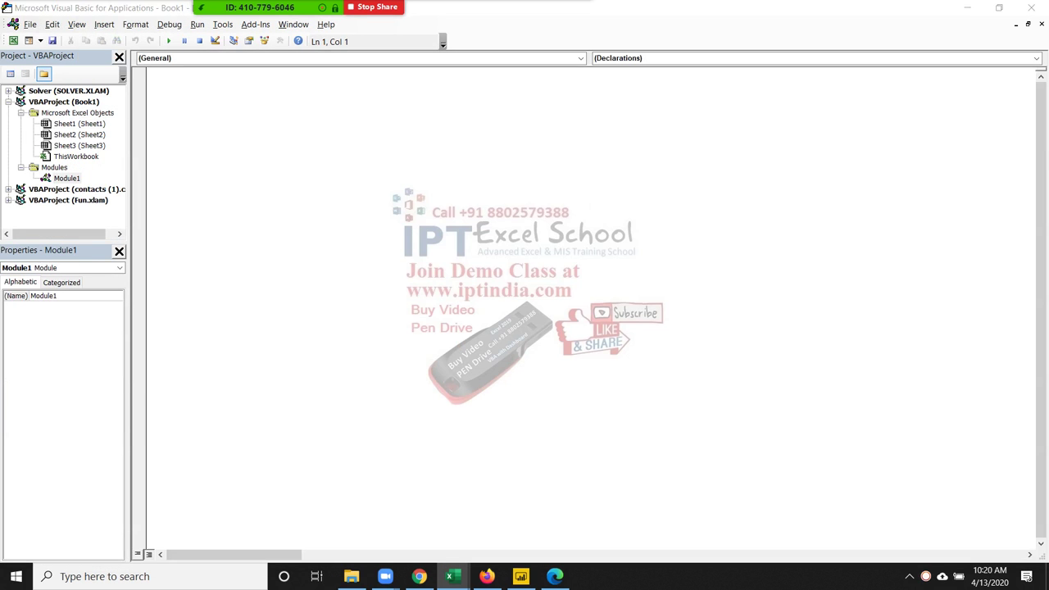
key("alt+F11")
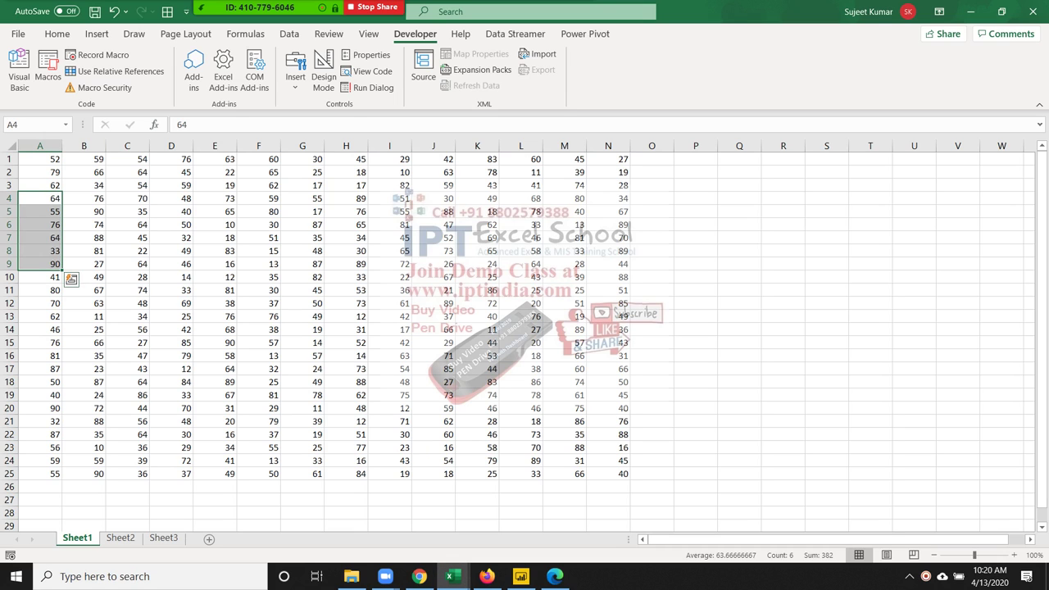
key("alt+F11")
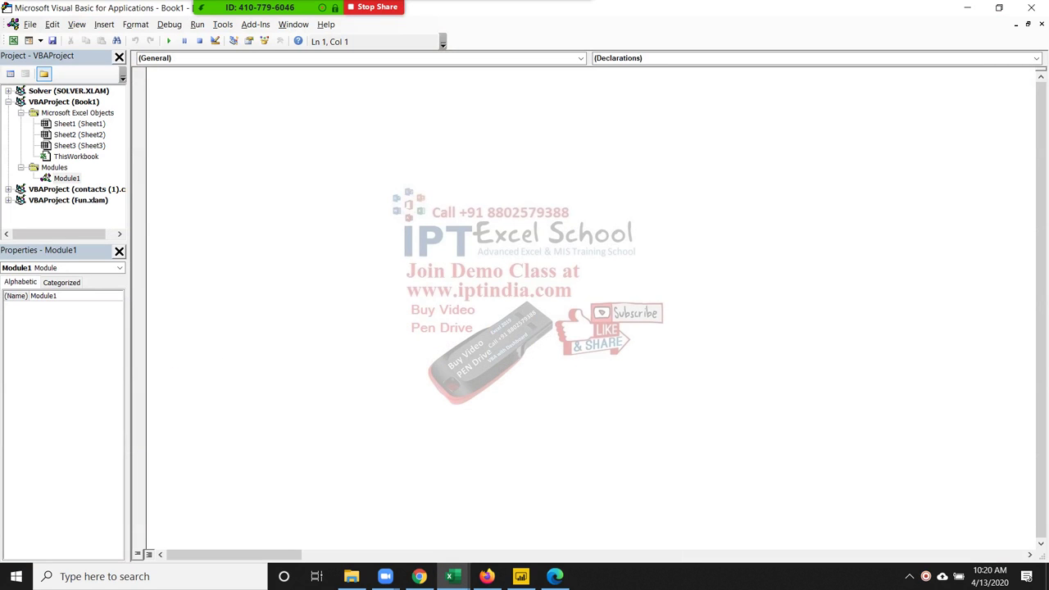
- Declare an empty macro Sub rr() in Module1
type("sub rrr")
key("BackSpace")
type("()")
key("Return")
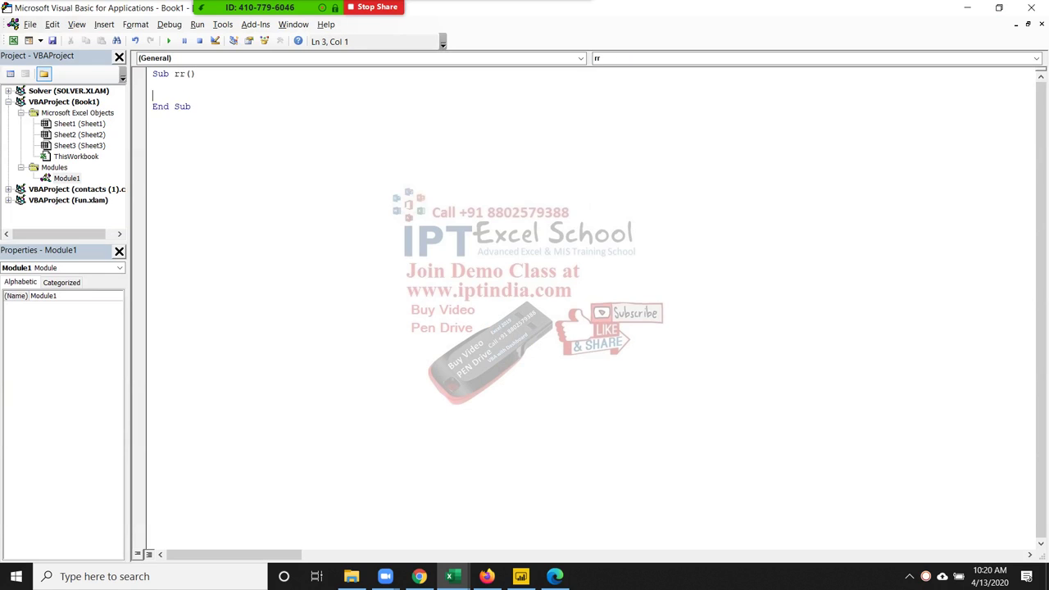
key("Return")
key("Up")
key("Up")
key("Return")
- Give macro rr the body line Selection.EntireRow.Hidden = True
type("range")
type("(\"A")
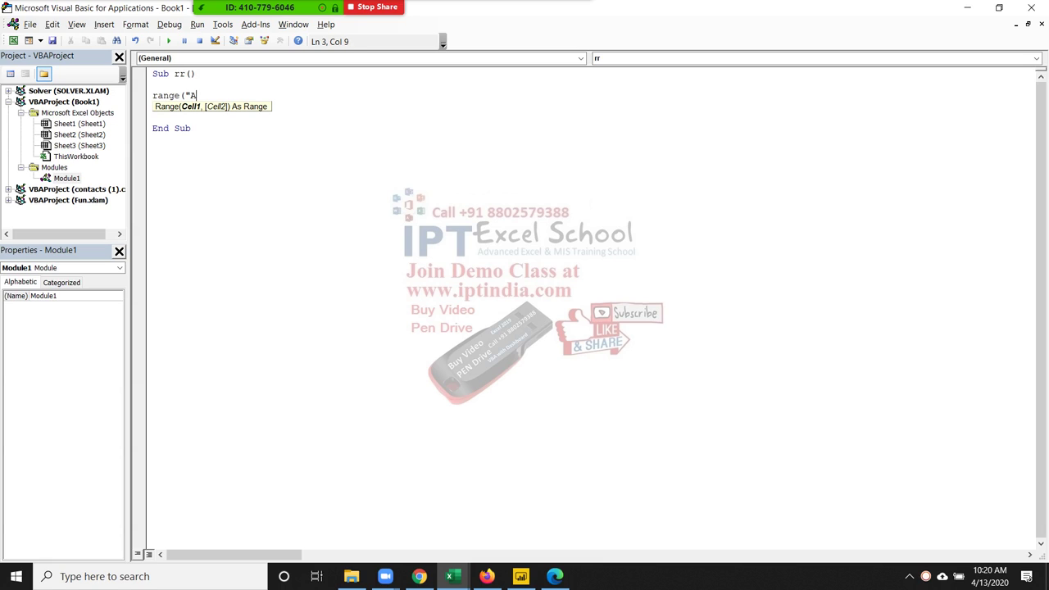
type("\").e")
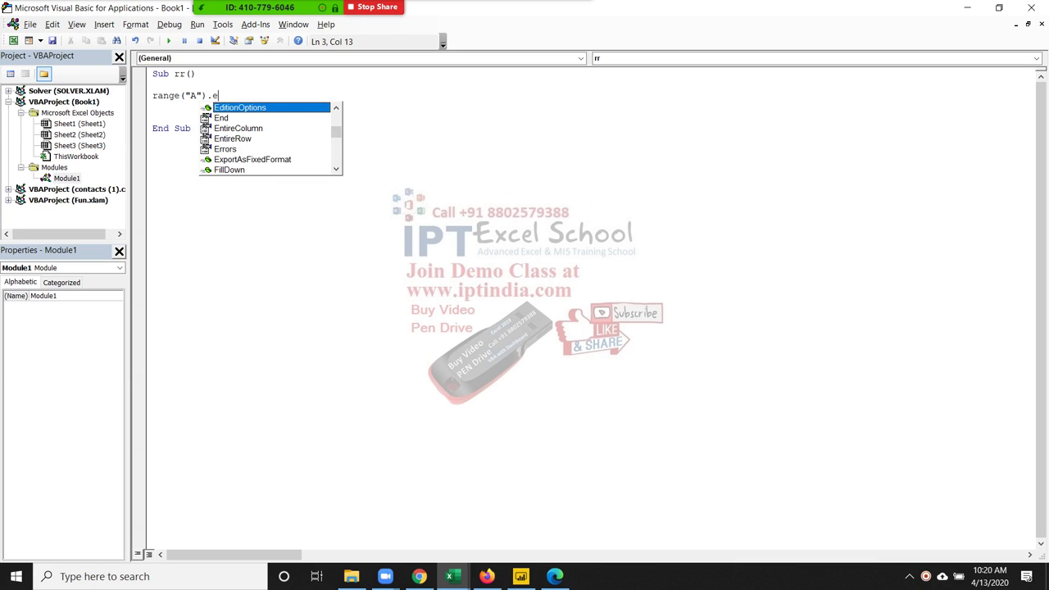
type("n")
key("Down")
key("Down")
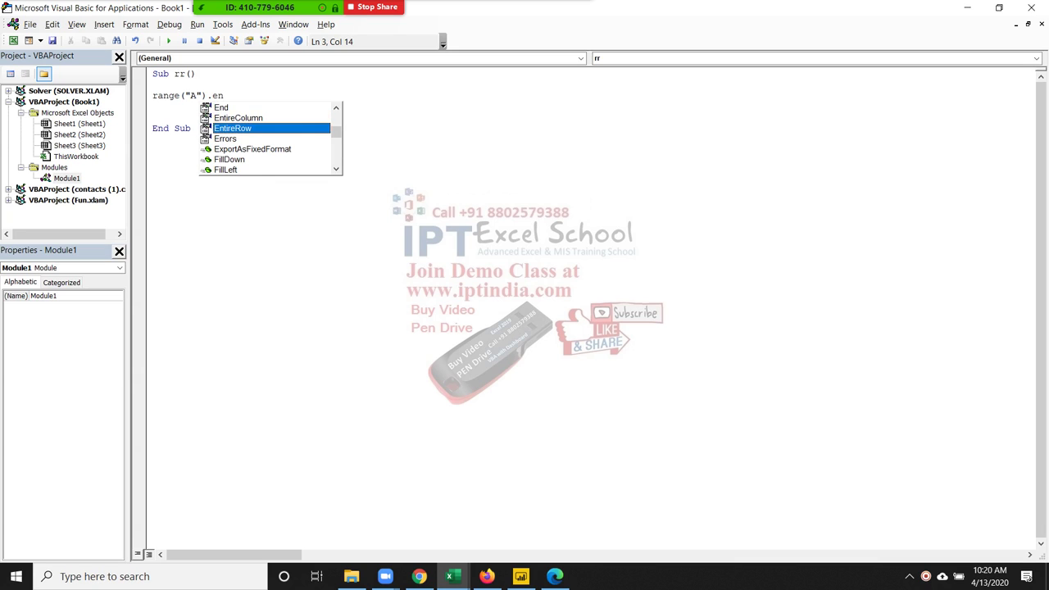
key("Tab")
type(".")
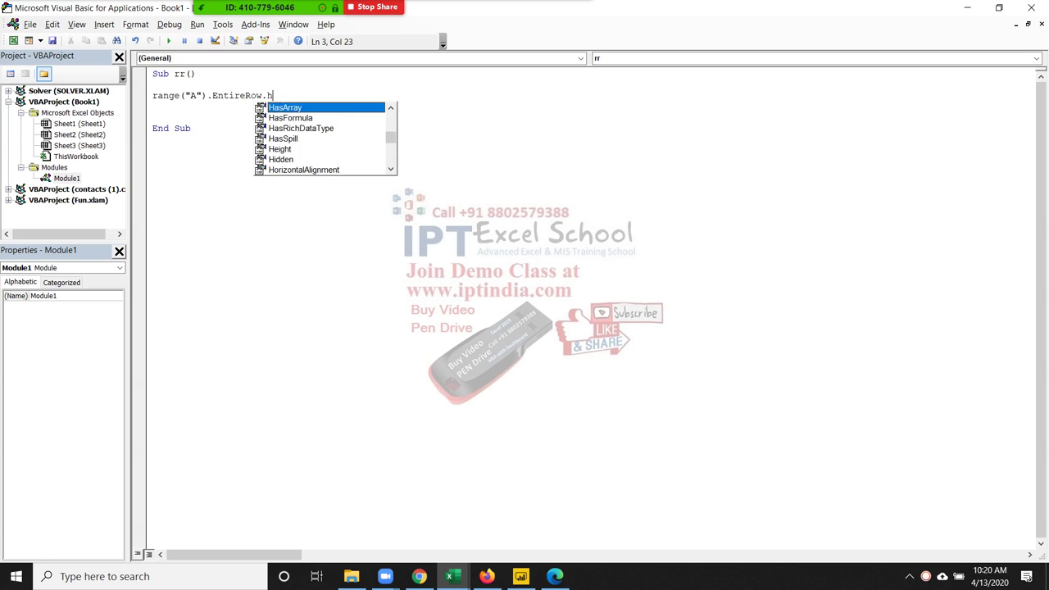
type("hi")
key("Tab")
type("=")
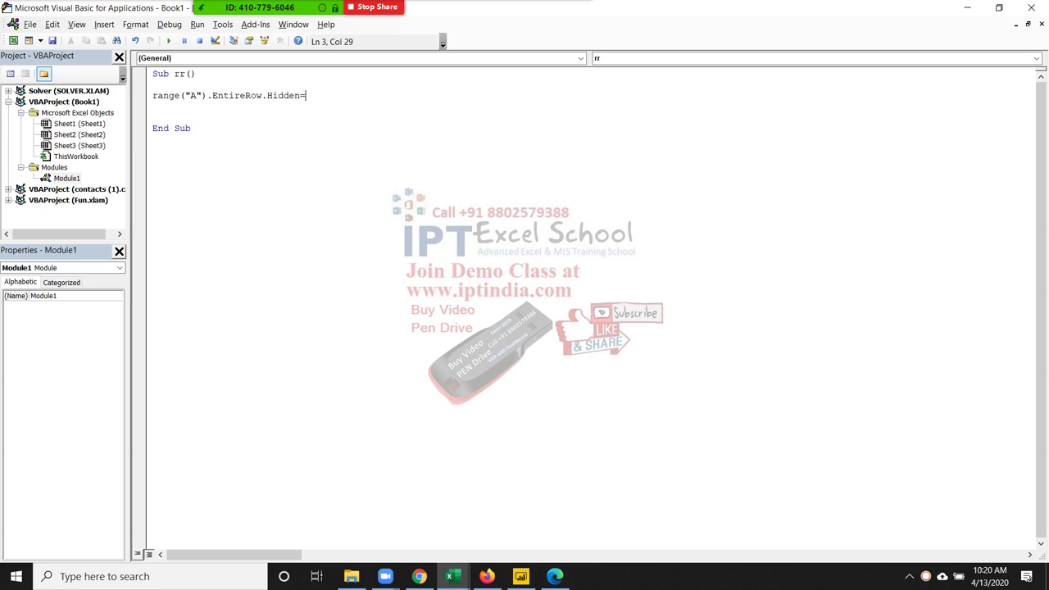
type("true")
key("Return")
left_click_drag(206, 95, 152, 95)
type("se")
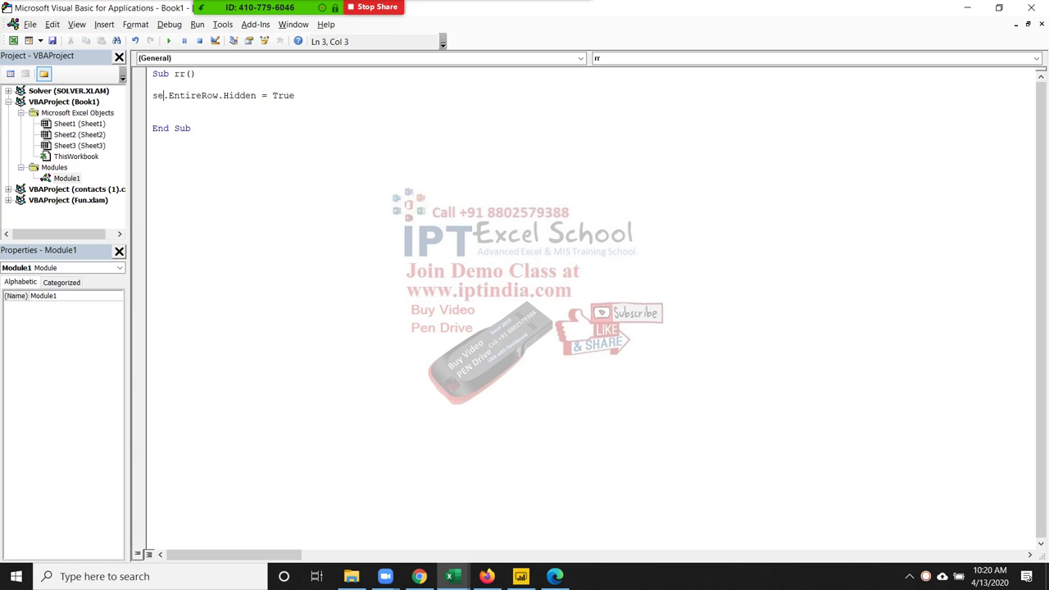
type("lect")
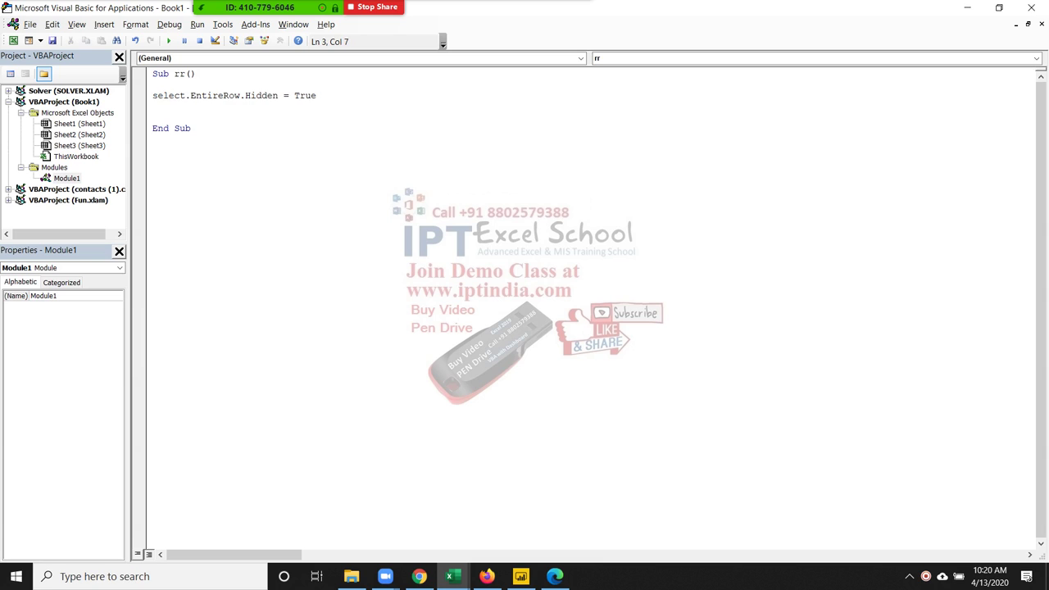
type("ion")
left_click(152, 117)
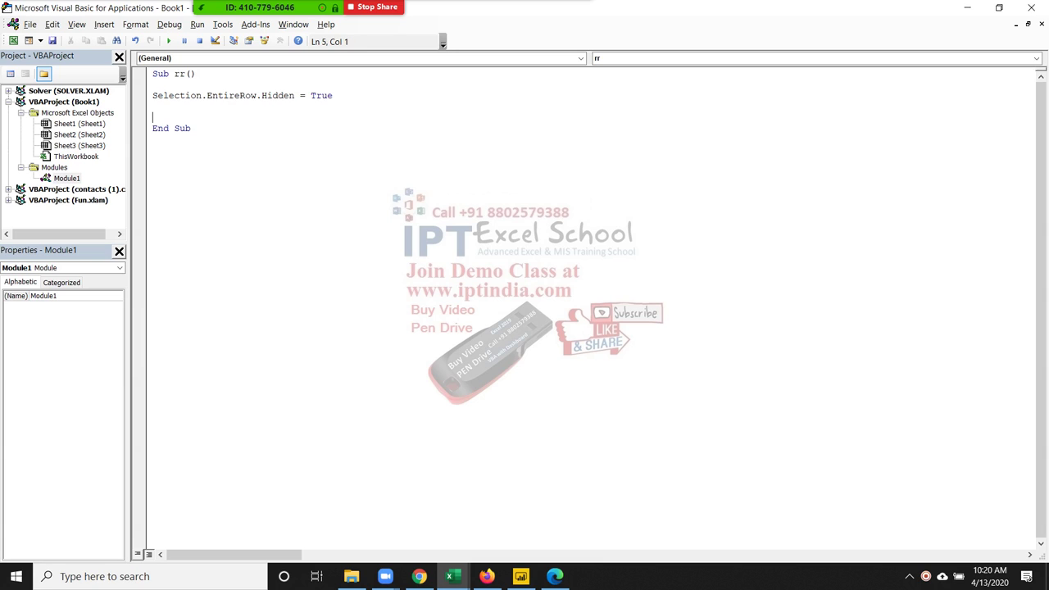
- Run macro rr from the Macros list to hide rows 4 to 9
key("alt+F11")
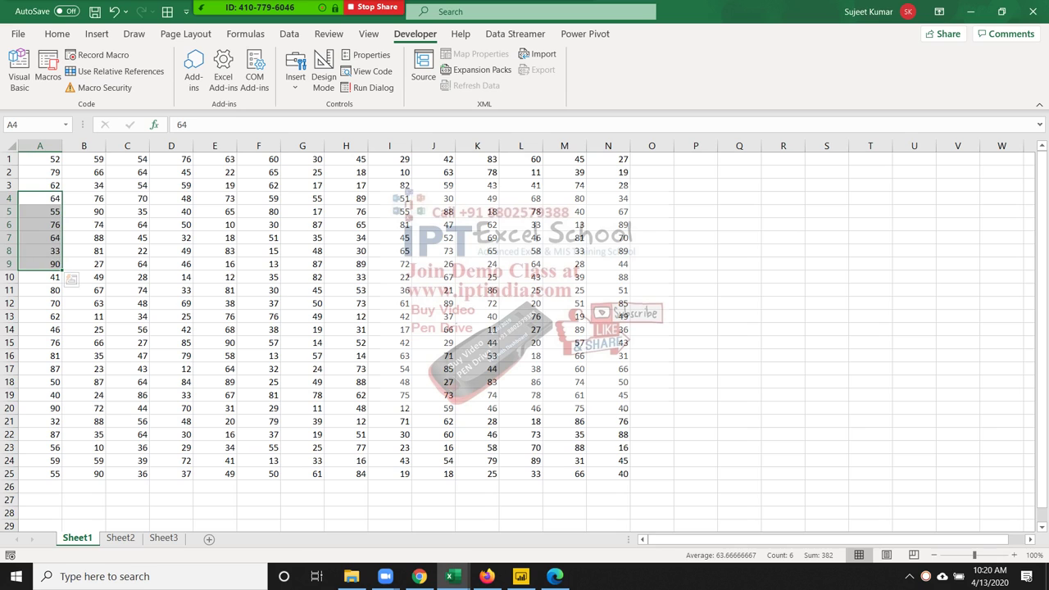
left_click(48, 72)
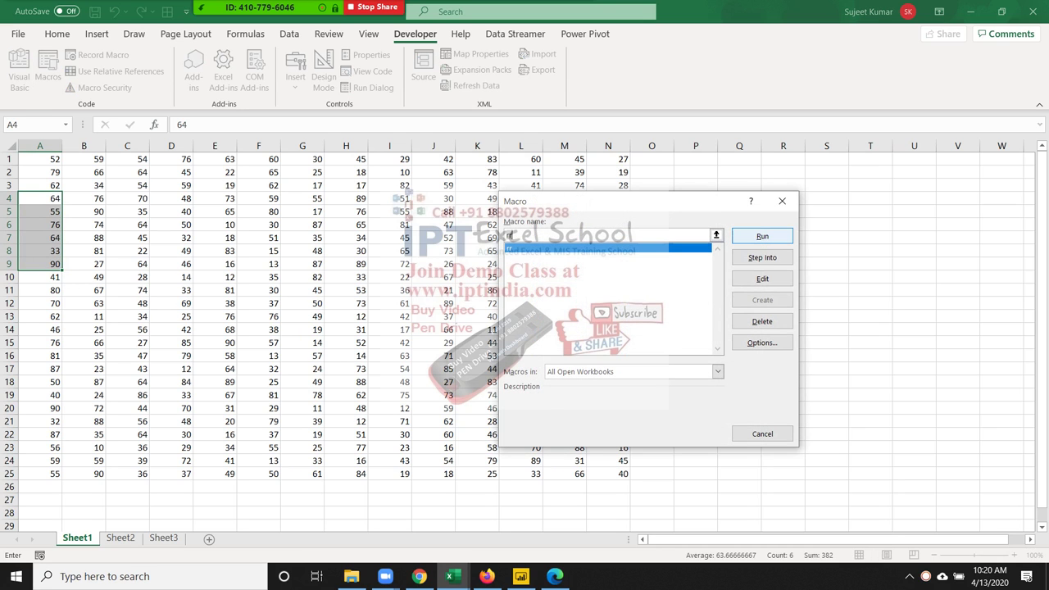
left_click(763, 236)
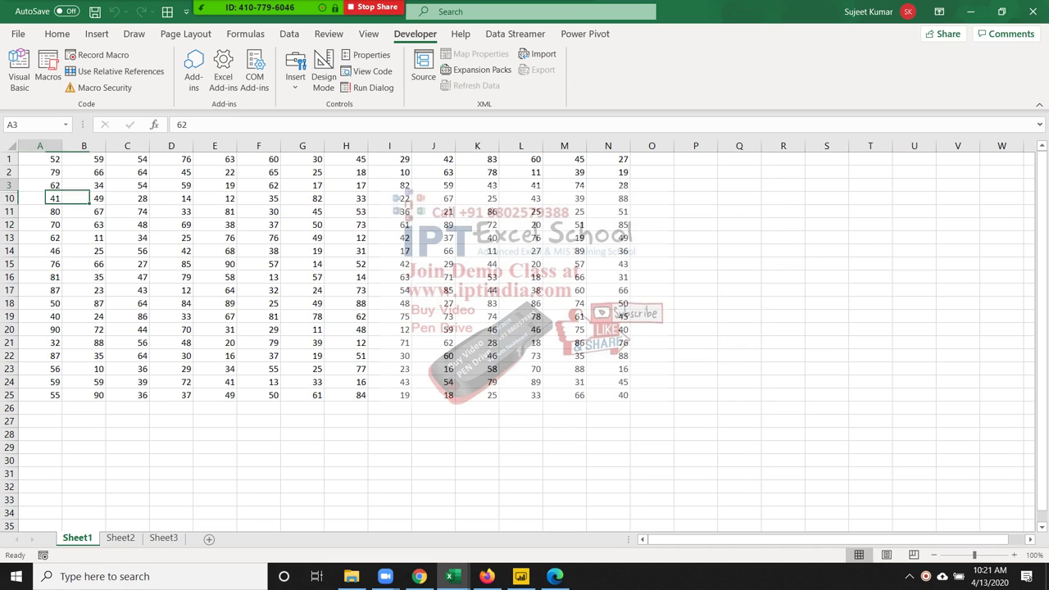
key("alt+F11")
- Duplicate macro rr as rr_ with Selection.EntireRow.Hidden = False
key("ctrl+a")
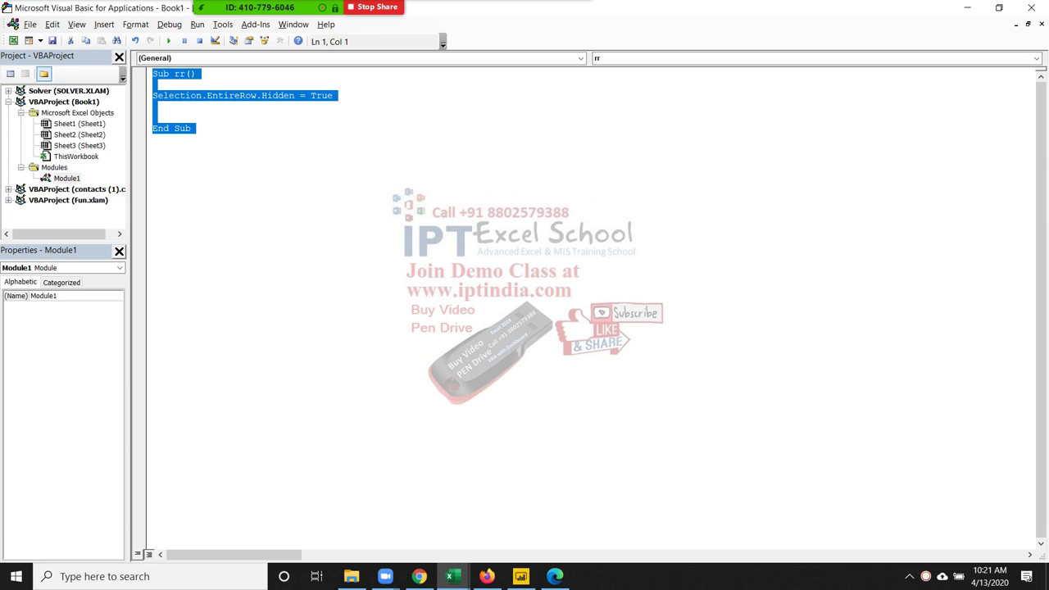
key("ctrl+c")
key("Right")
key("ctrl+v")
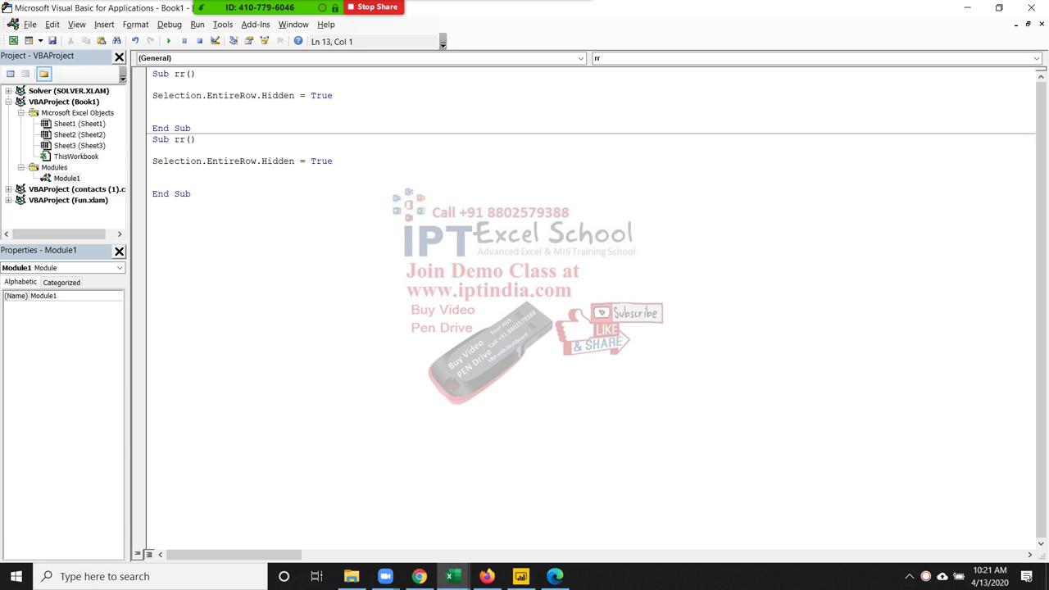
left_click_drag(198, 140, 185, 140)
left_click(185, 139)
type("_")
left_click(333, 161)
double_click(321, 162)
type("False")
left_click(152, 183)
- Run macro rr_ on the selected cells to unhide rows 4 to 9
key("alt+Tab")
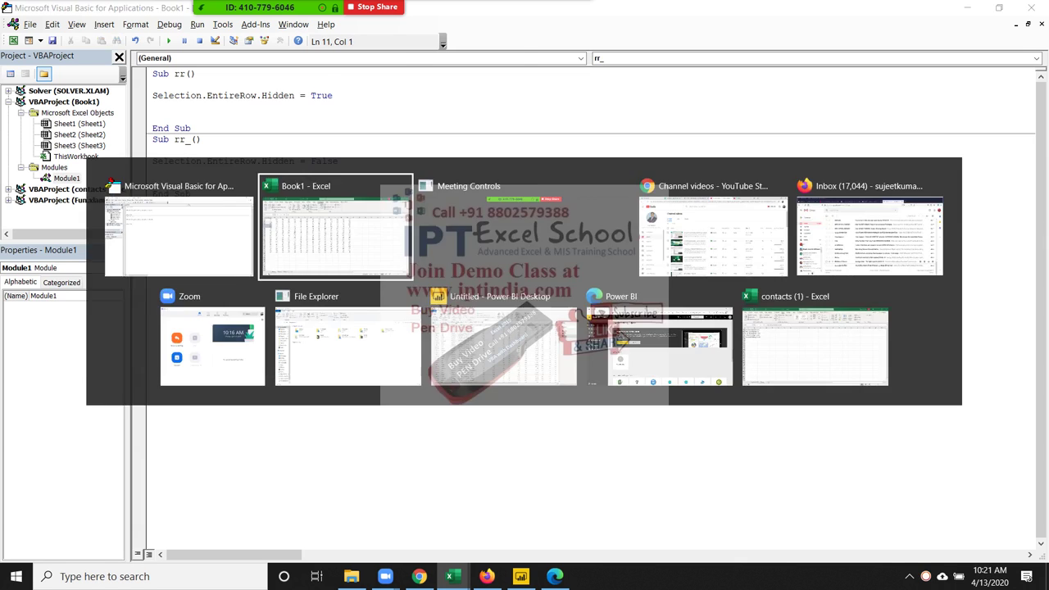
right_click(54, 168)
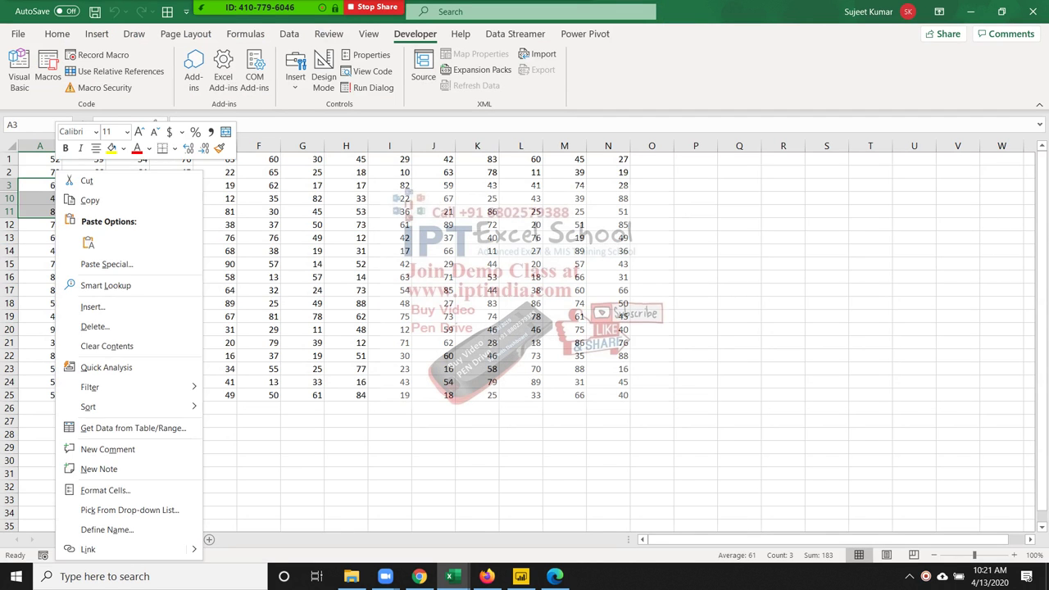
left_click(48, 76)
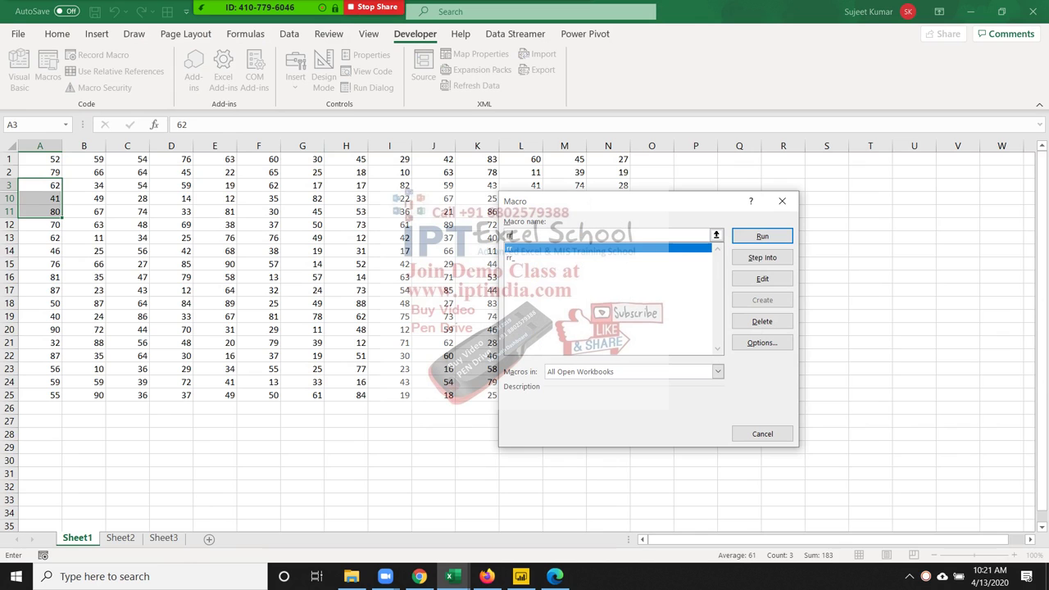
left_click(763, 236)
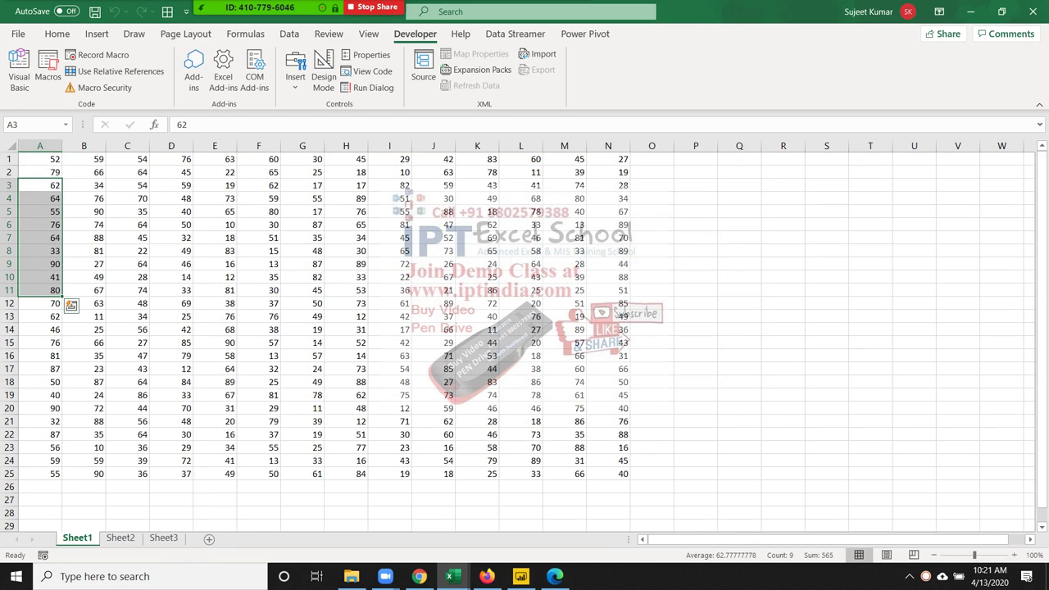
left_click(182, 250)
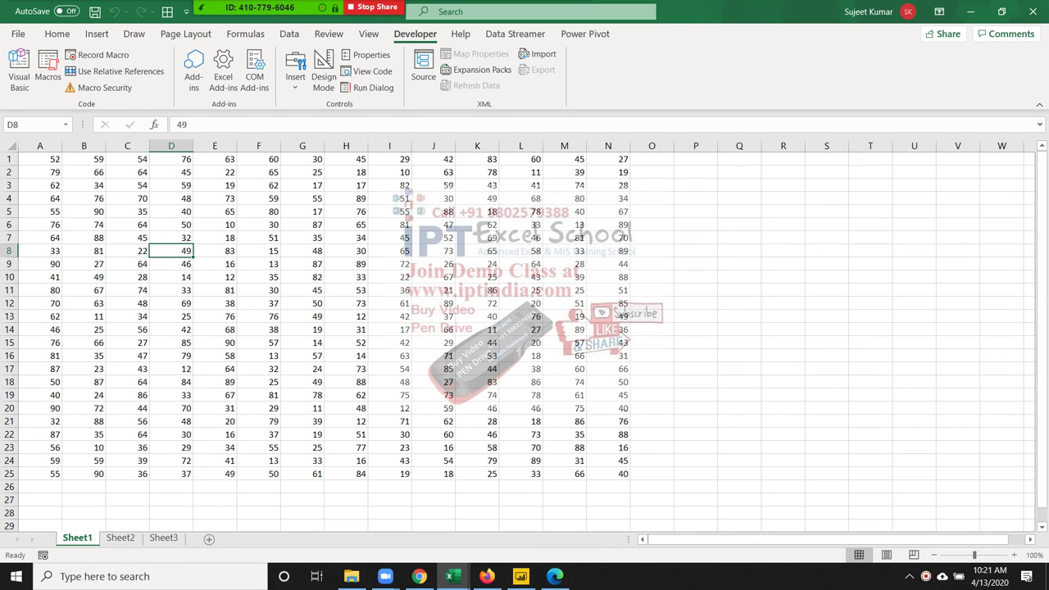
- Try out selections A4:A9, A4:A8, D5:I12 and D4:H12, ending at cell D9
key("alt+F11")
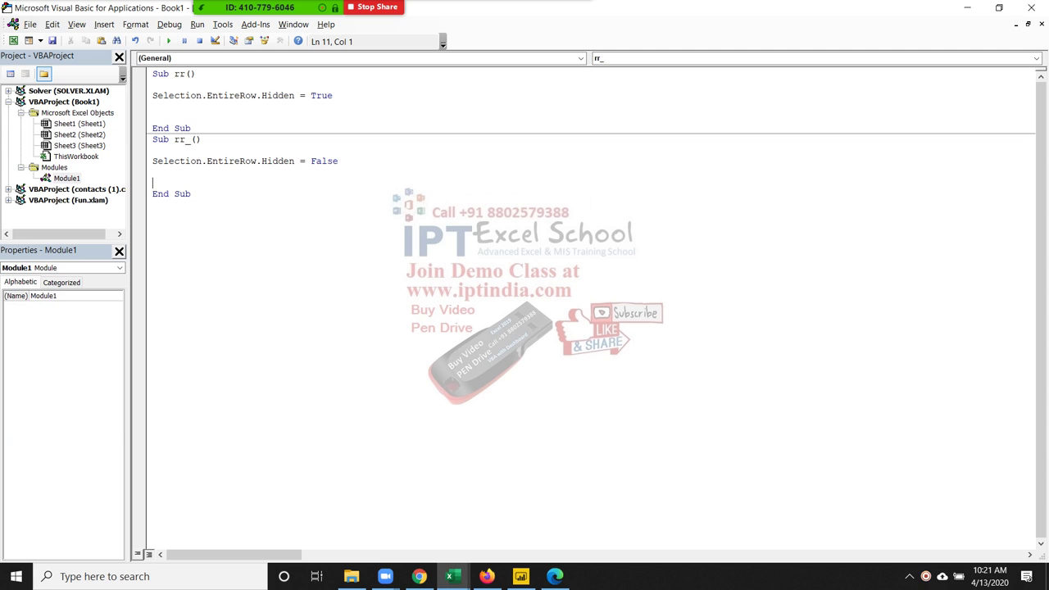
key("alt+F11")
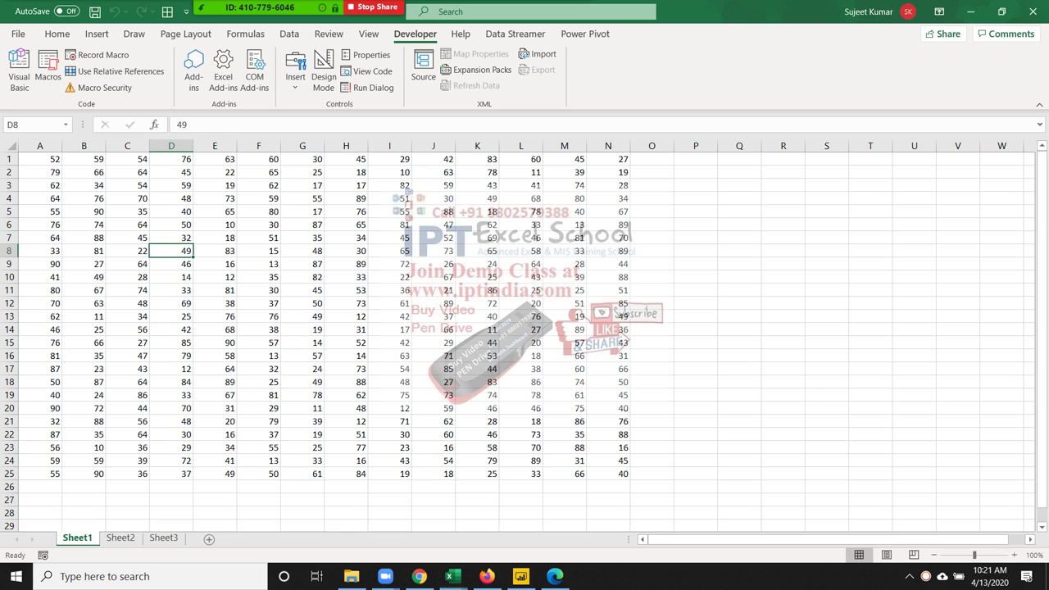
left_click_drag(39, 198, 39, 263)
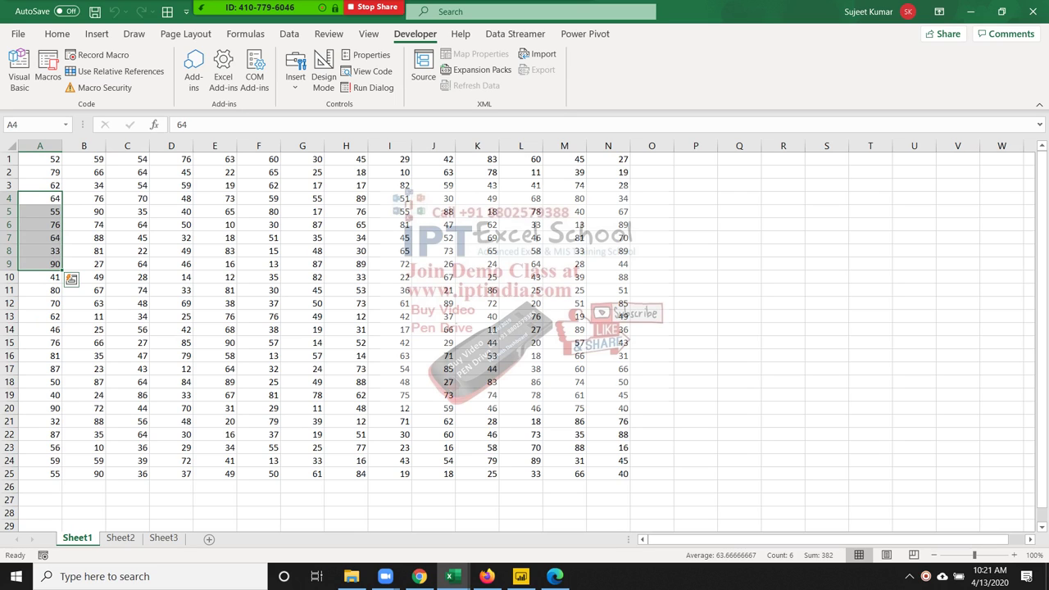
left_click(170, 250)
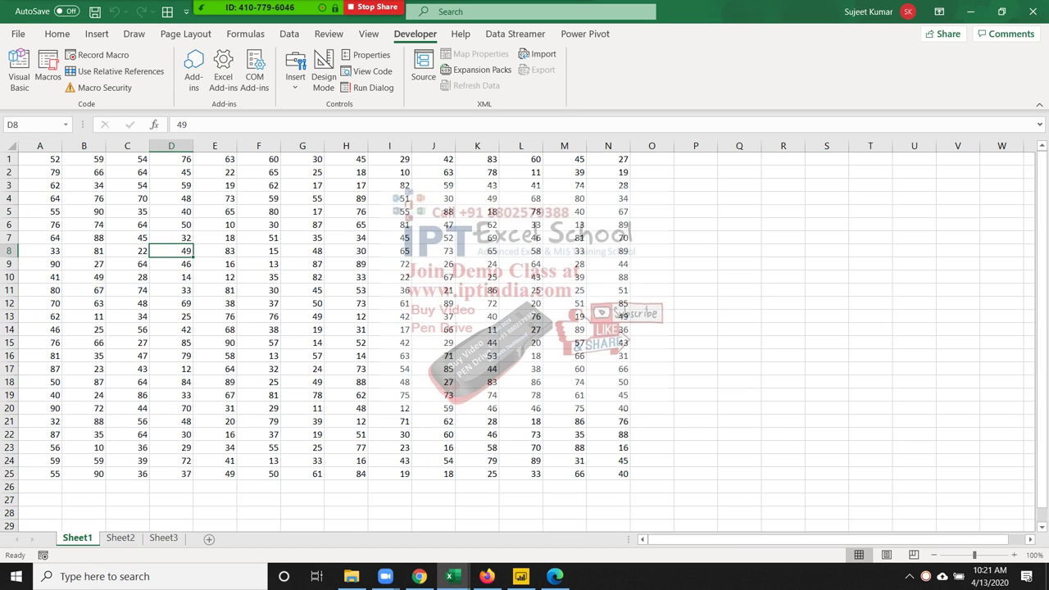
left_click_drag(39, 198, 39, 250)
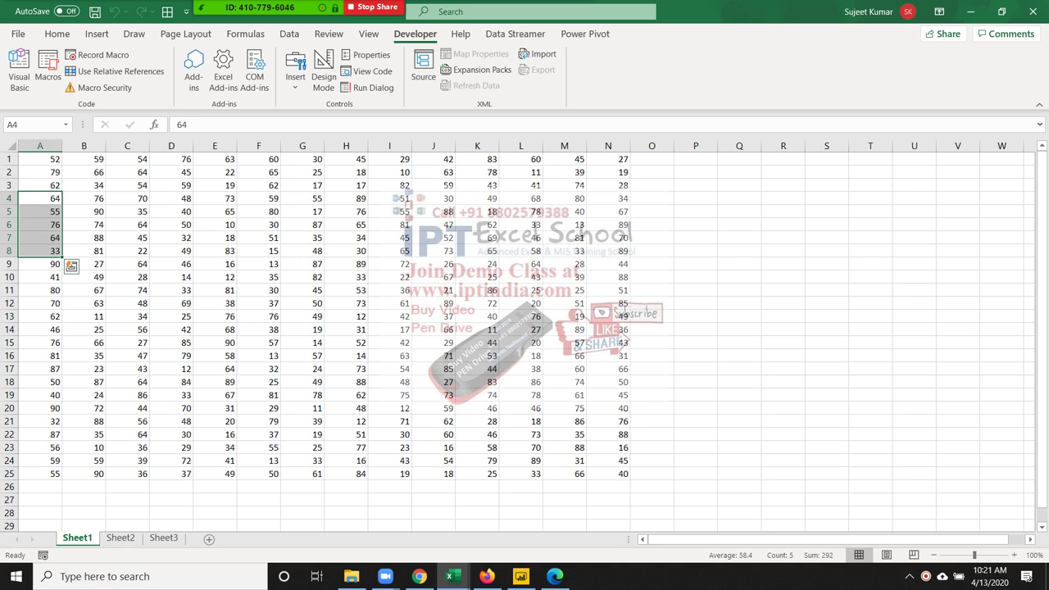
left_click_drag(171, 211, 397, 304)
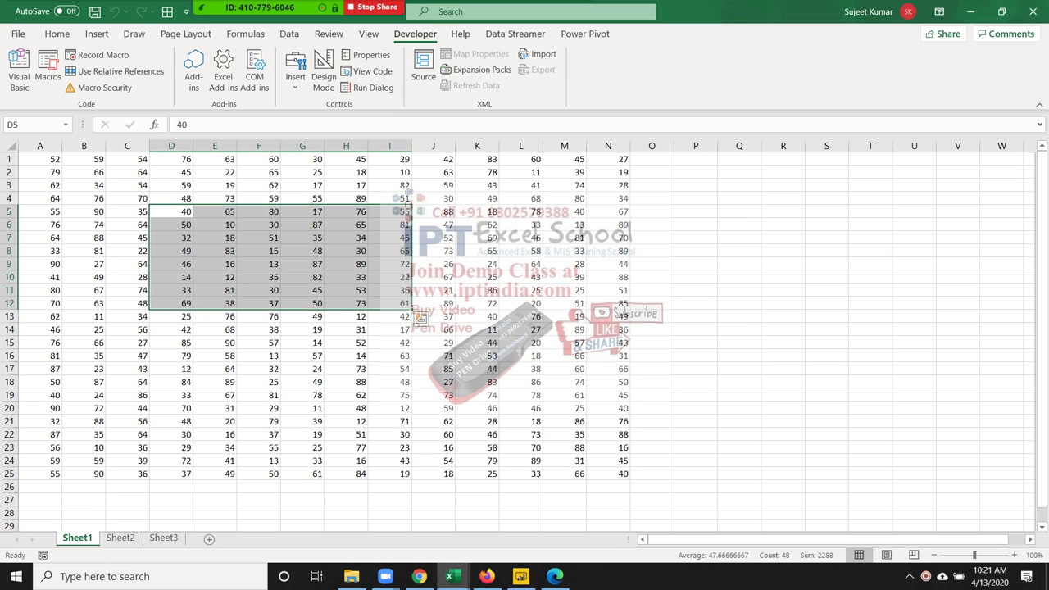
mouse_move(170, 198)
left_mouse_down()
mouse_move(260, 277)
mouse_move(346, 304)
left_mouse_up()
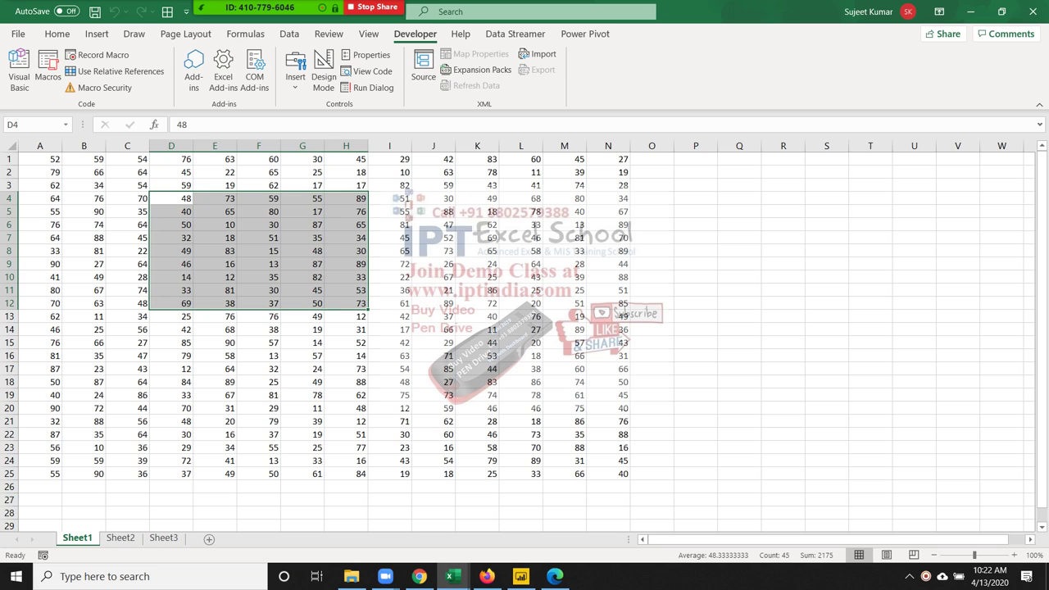
key("Down")
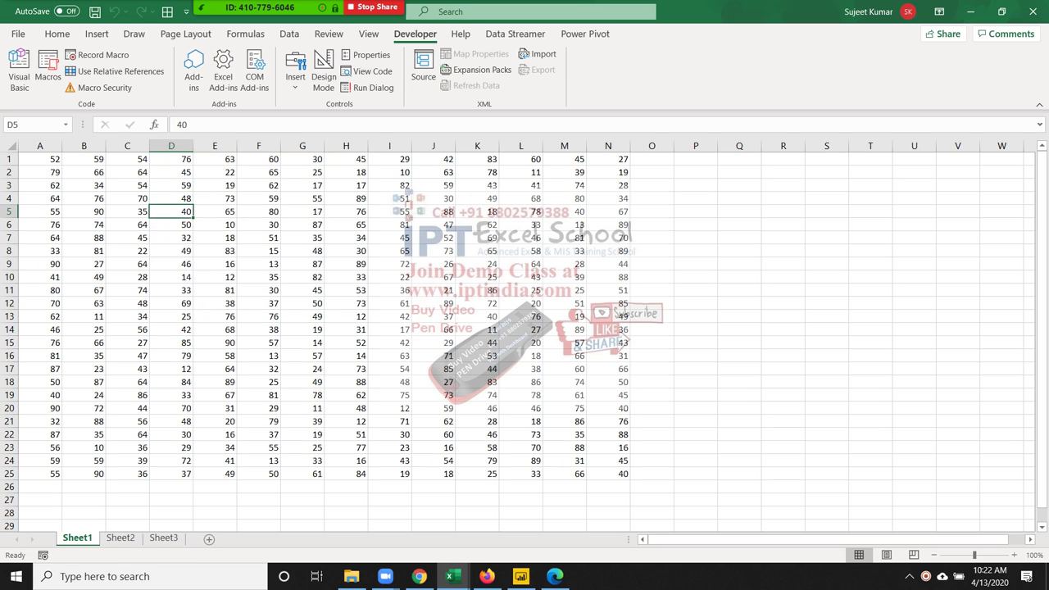
key("Down")
key("Down")
key("Down")
key("Down")
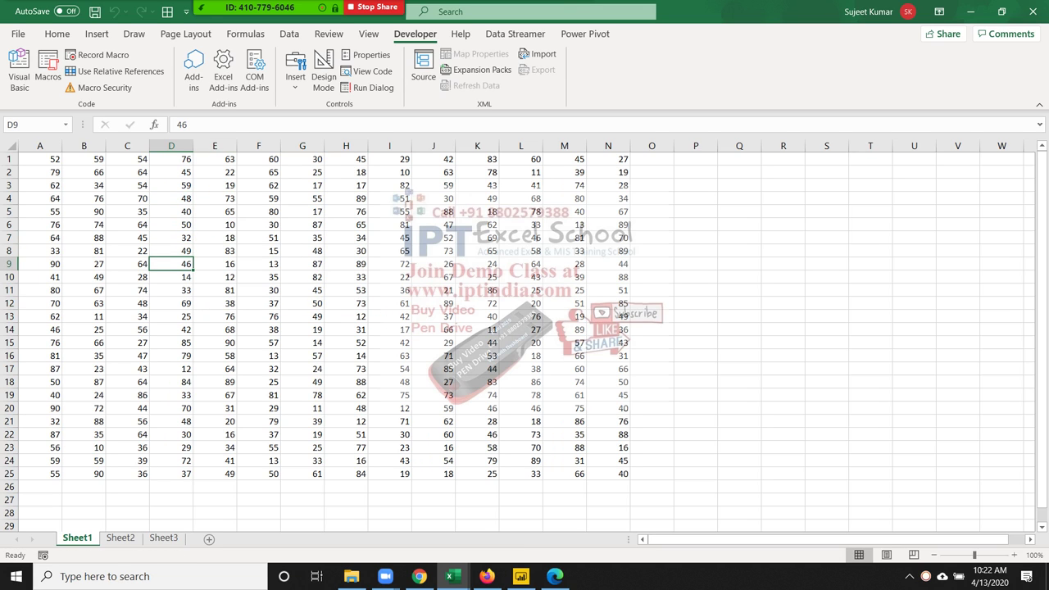
- Type the declaration sub rr_1 on the empty line below the existing macros
key("alt+Tab")
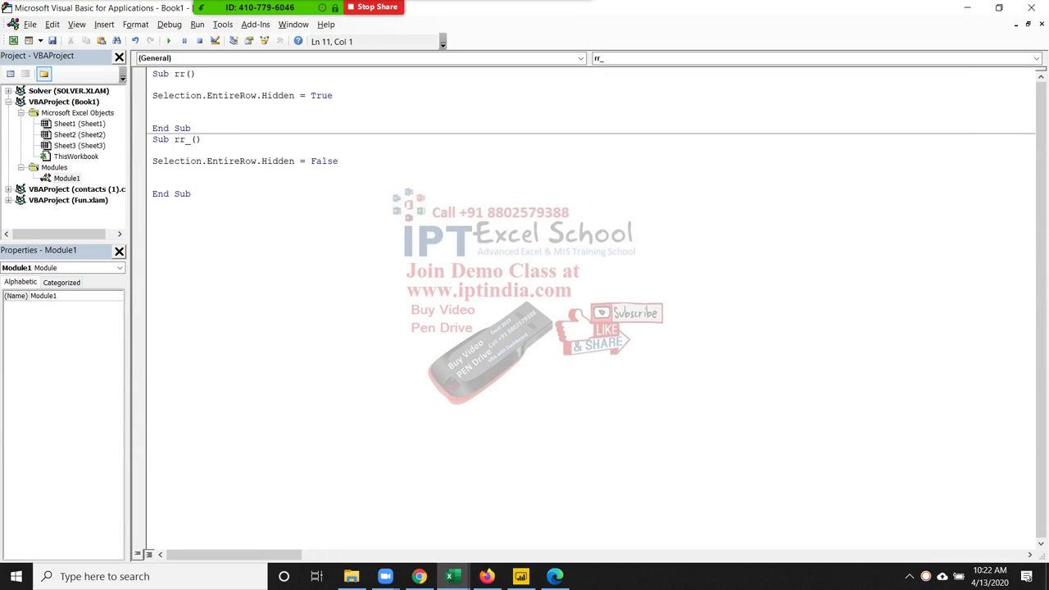
key("Down")
key("Down")
key("Down")
key("Down")
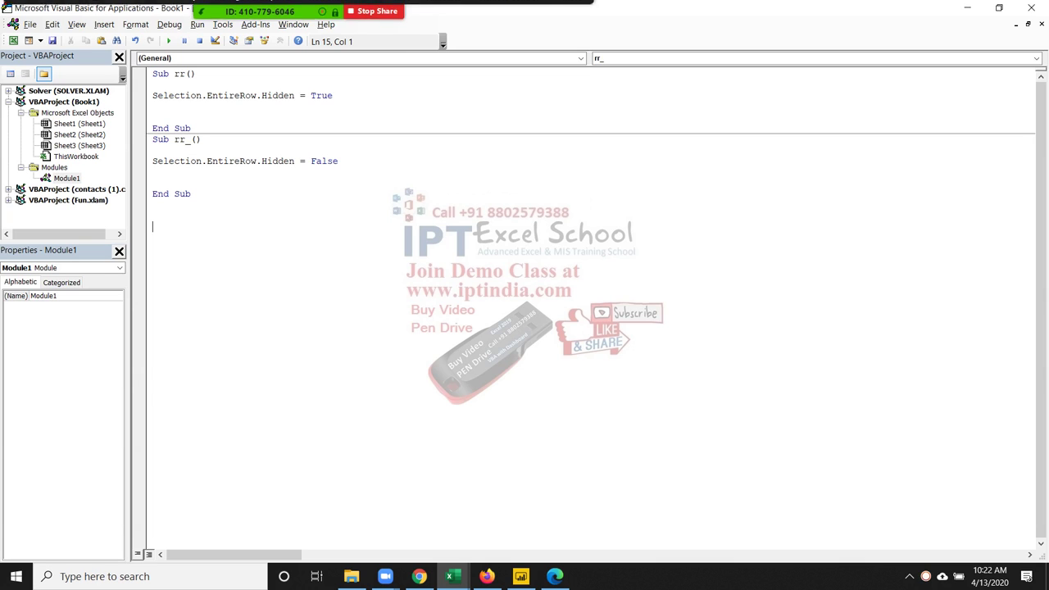
mouse_move(246, 11)
left_click(238, 18)
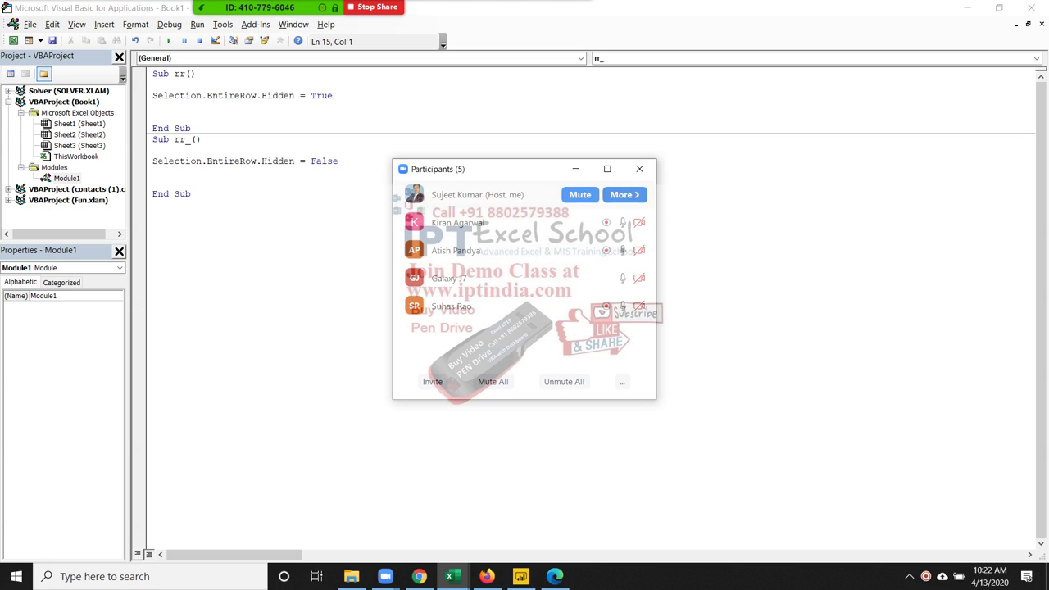
left_click(639, 168)
left_click(153, 215)
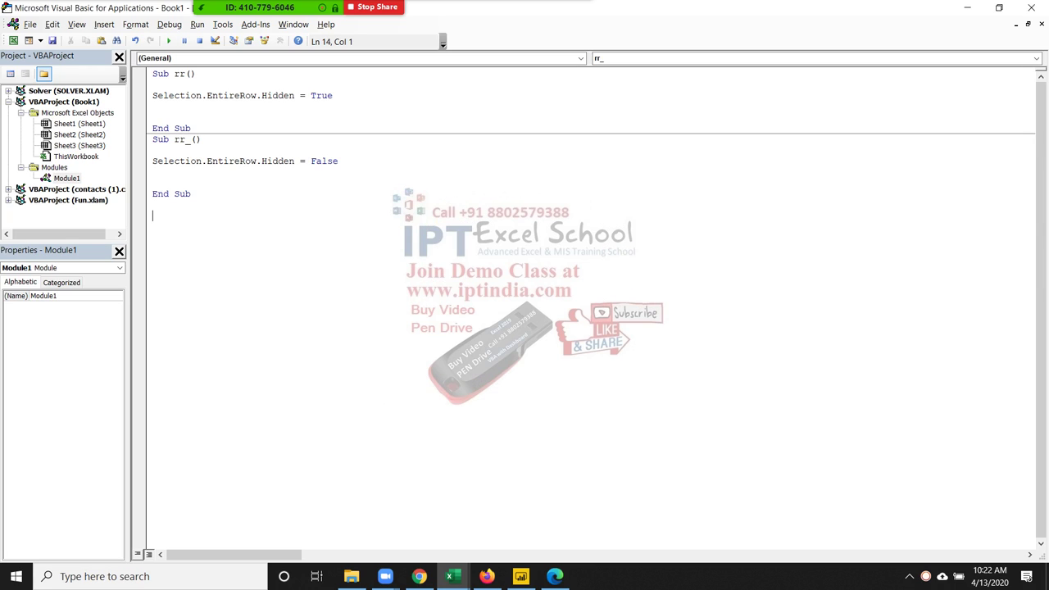
type("s")
type("rr_")
type("1(")
- Add Dim r As Range and For Each r In Selection inside rr_1
key("Return")
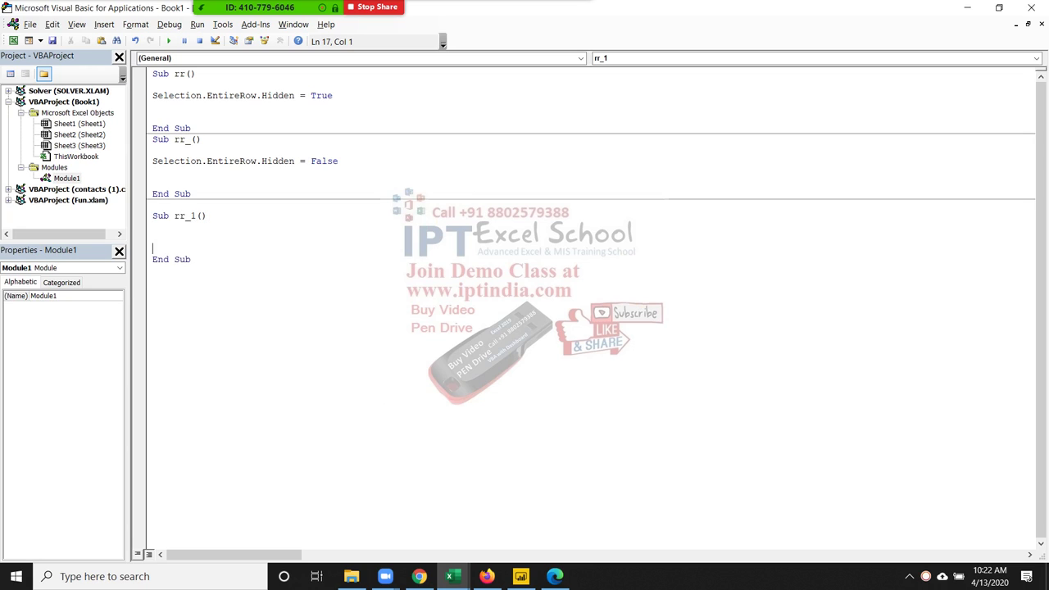
key("Return")
key("Up")
type("fop")
key("BackSpace")
key("BackSpace")
key("BackSpace")
key("BackSpace")
type("dim")
type(" r as re")
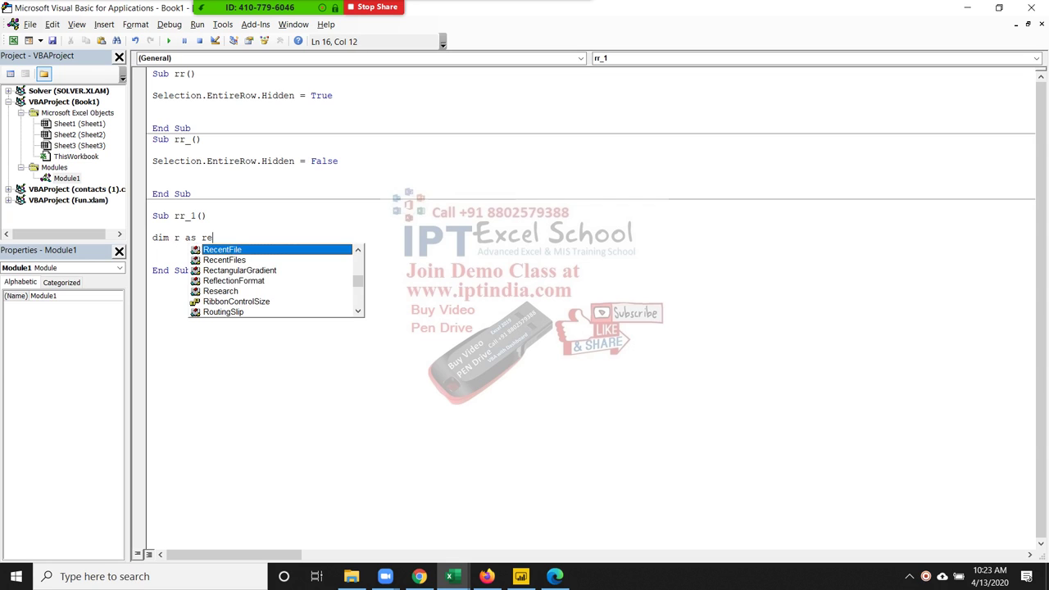
type("a")
key("Tab")
key("Return")
key("Return")
type("f")
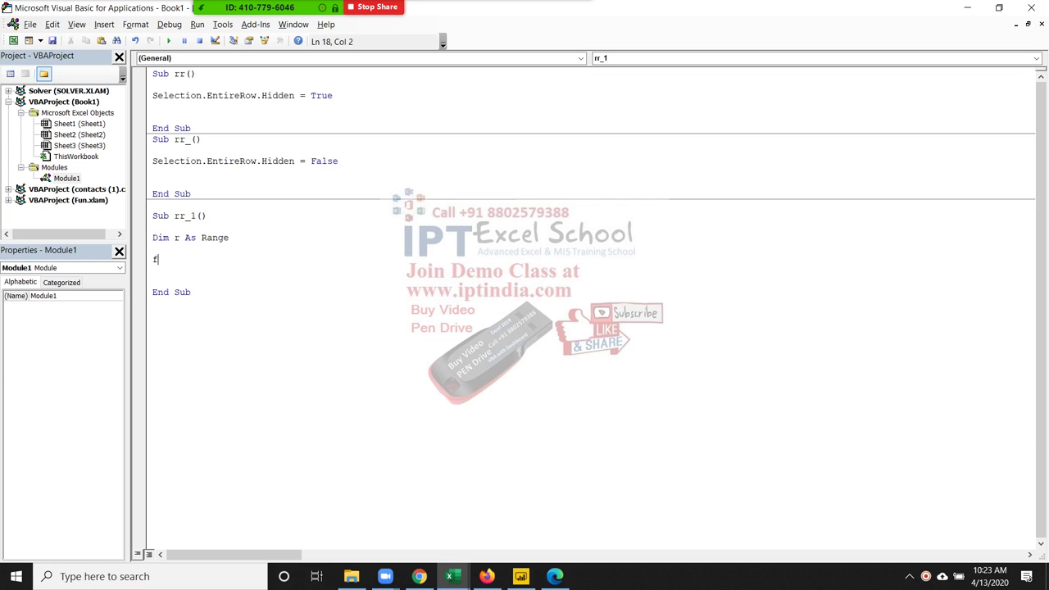
type("or each ")
type("r in s")
type("election")
key("Return")
key("Return")
key("Return")
key("Up")
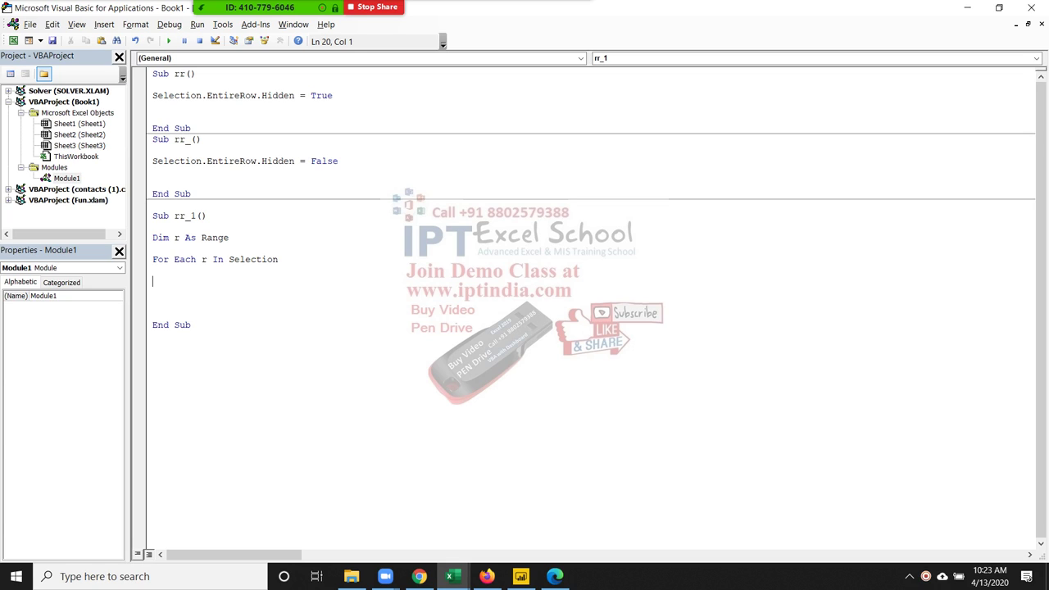
- Start the loop body with If r.Value > 50 Then Range(
type("if ")
type("r.v")
key("Down")
key("Tab")
type(">50 t")
type("hen")
type(" range(")
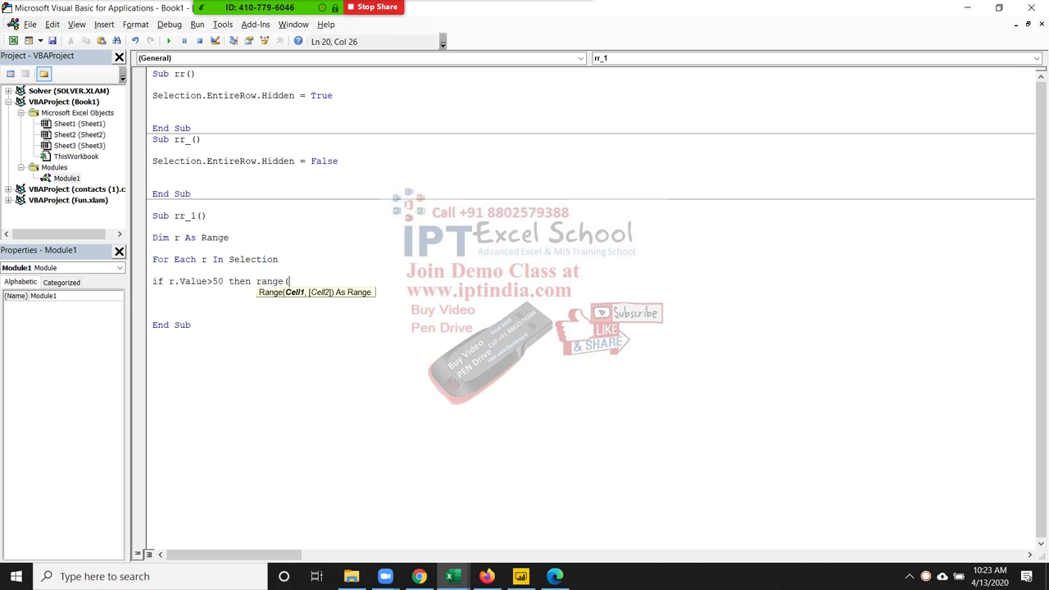
key("alt+Tab")
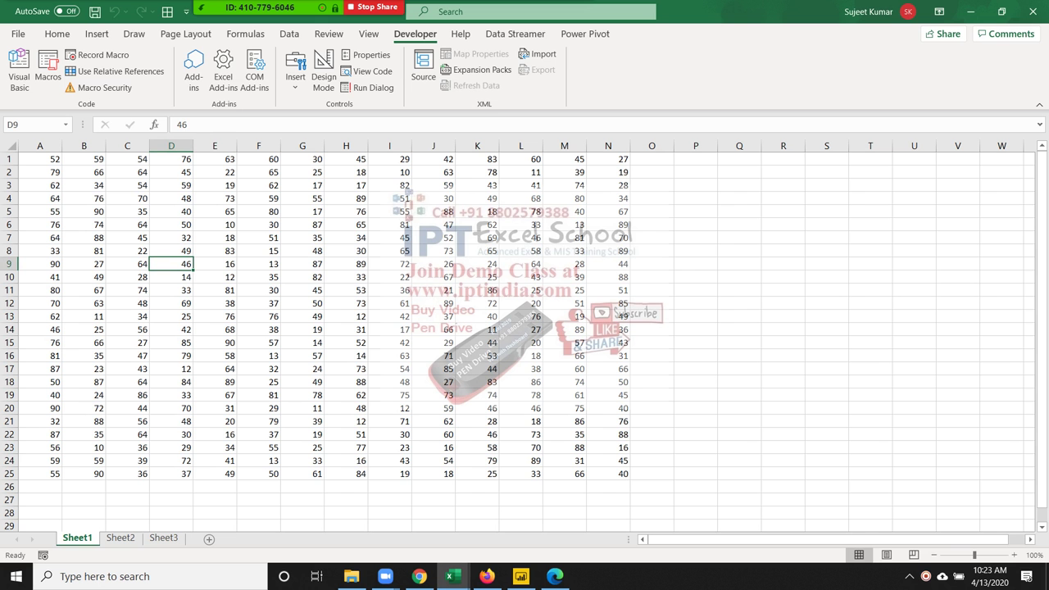
key("alt+Tab")
key("alt+Tab")
key("alt+Tab")
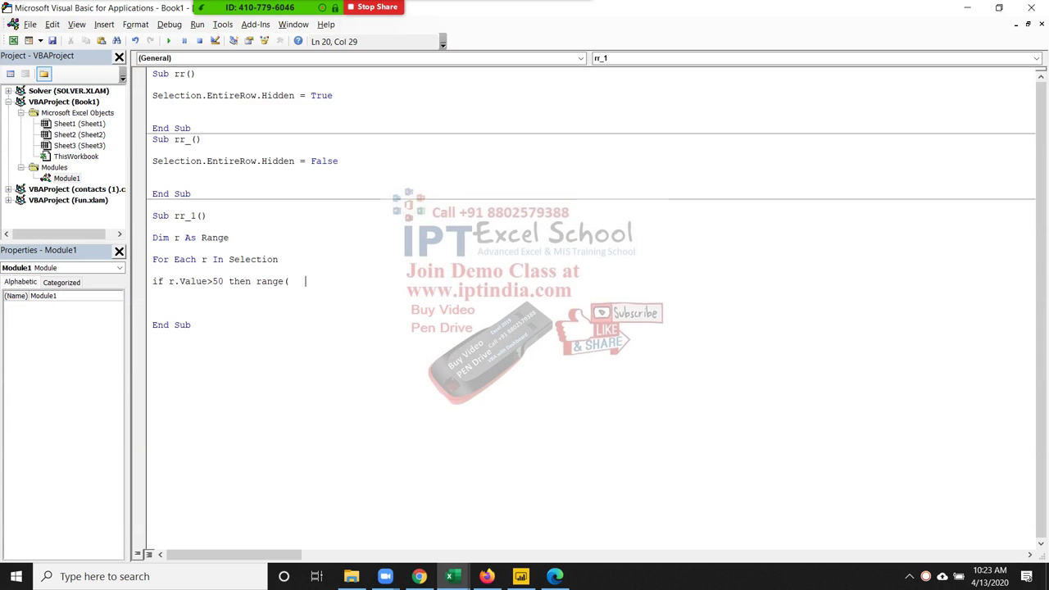
- Complete the If line with Range("Q65000").End(xlUp).Offset(1,0).Value = r.Value
key("BackSpace")
key("BackSpace")
key("BackSpace")
type("\"")
type("Q6500")
type("0\").")
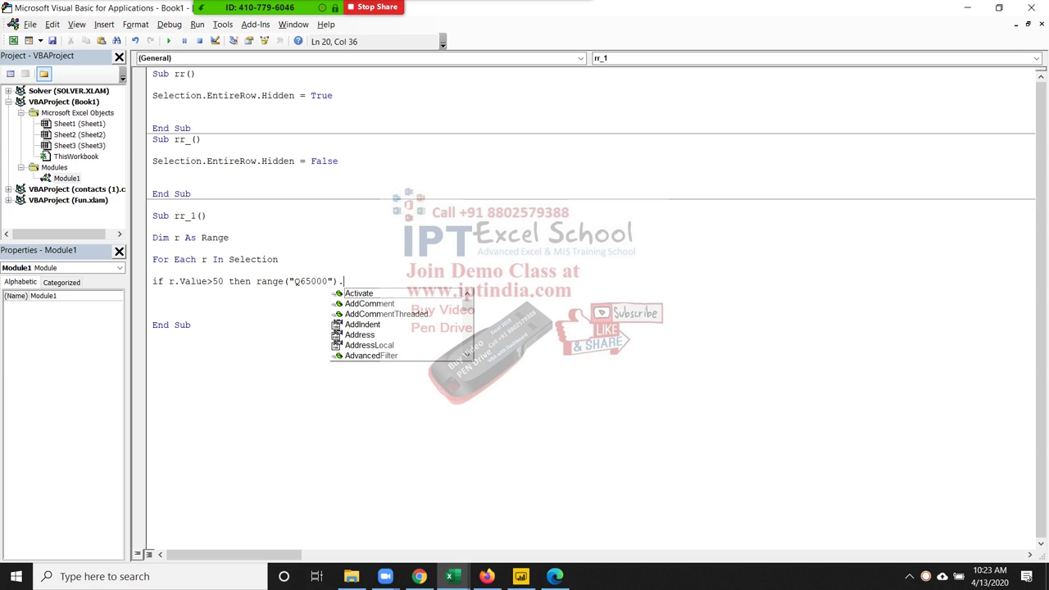
type("end*")
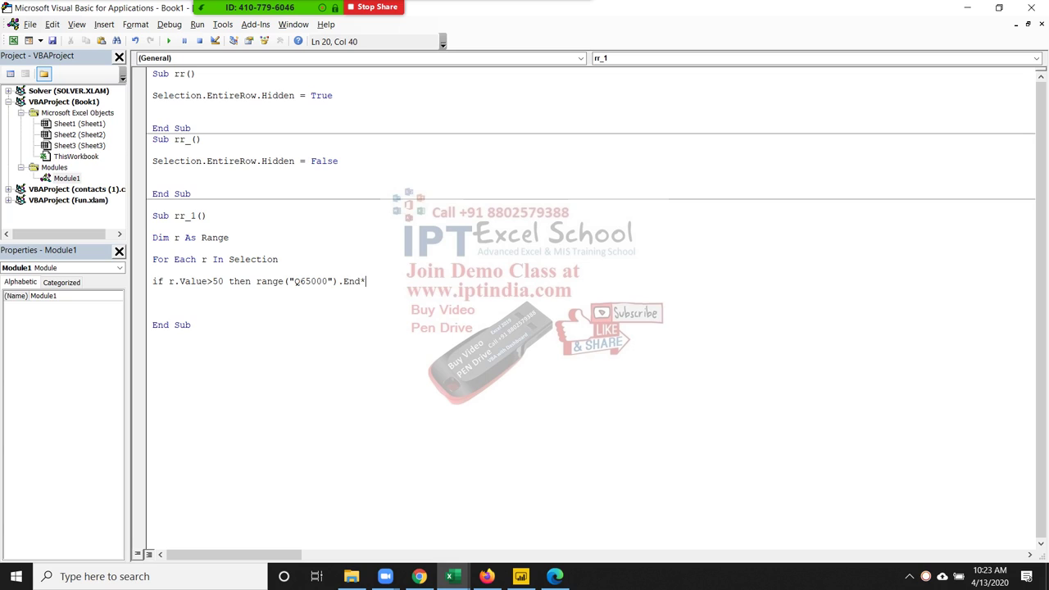
key("BackSpace")
type("(")
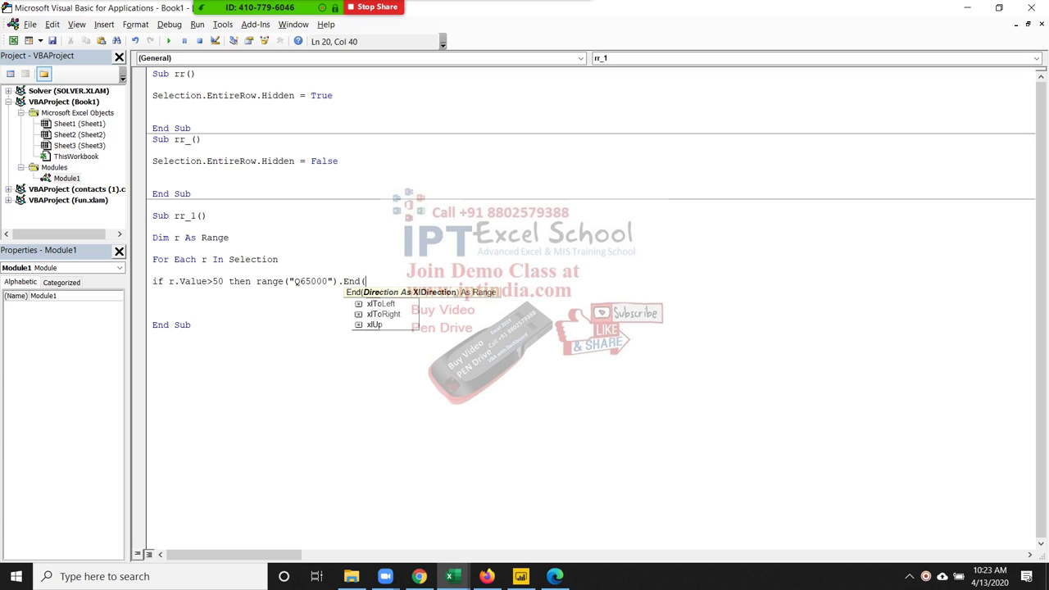
type("x")
key("Down")
key("Down")
key("Down")
key("Tab")
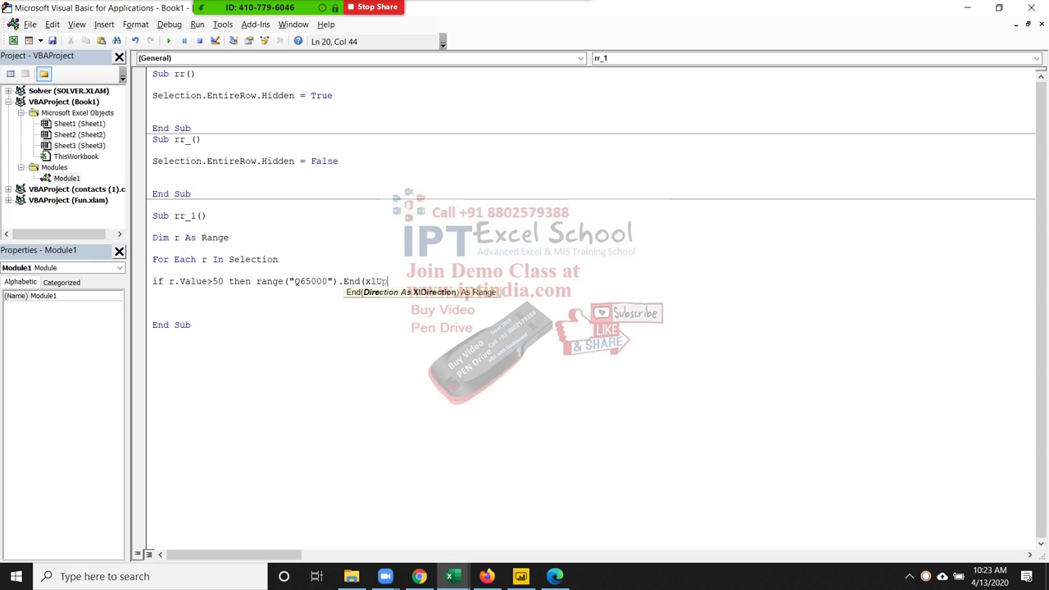
type(").of")
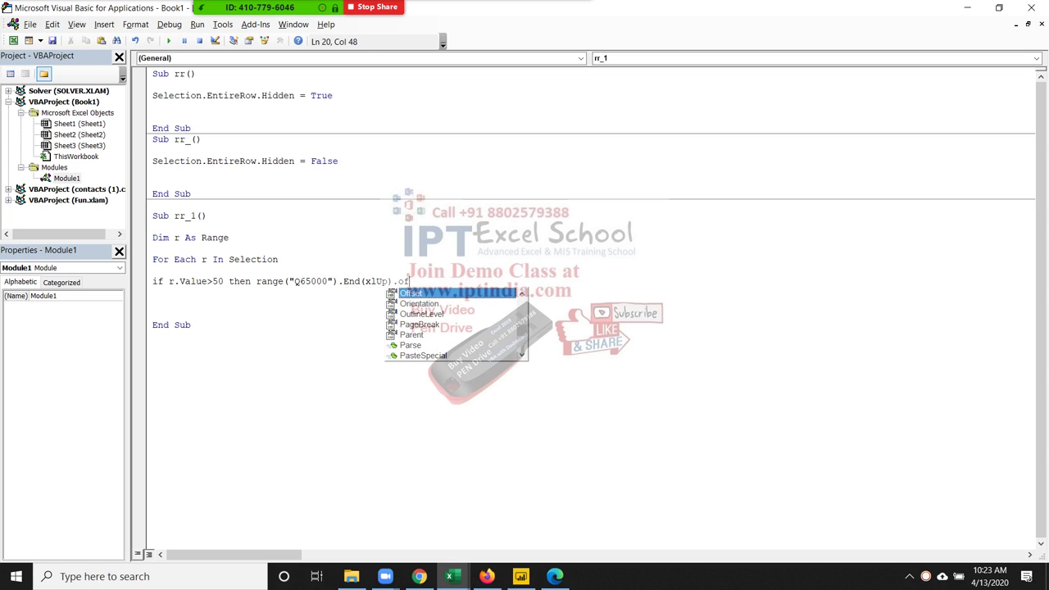
key("Tab")
type("(")
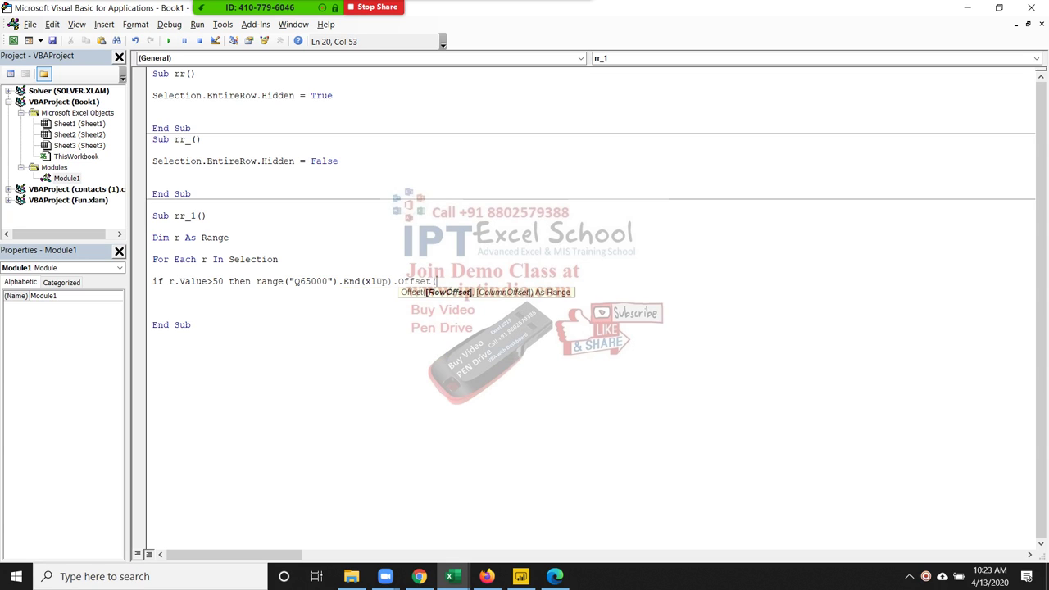
type("1,")
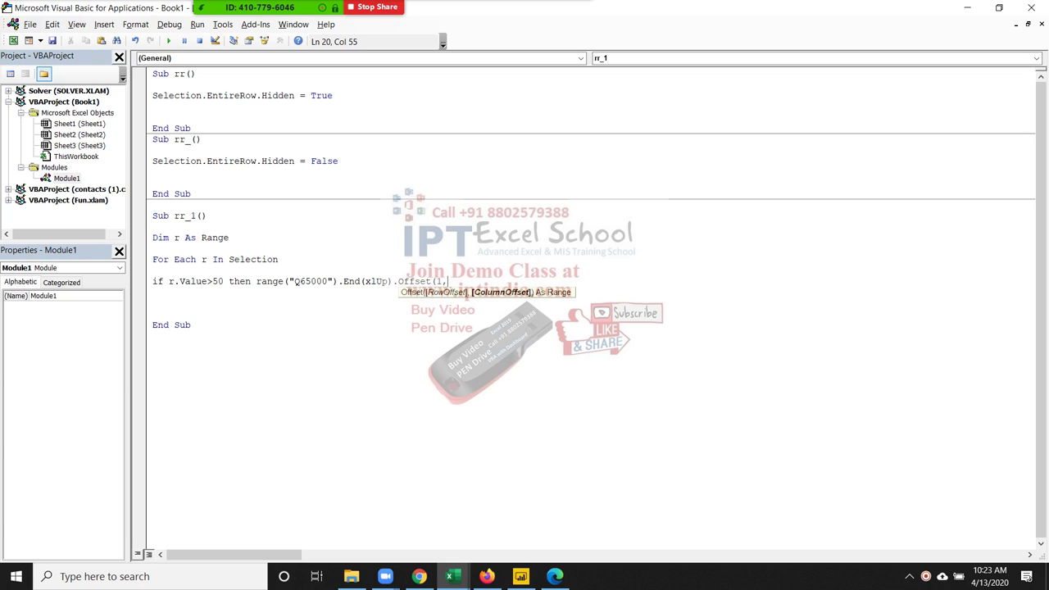
type("0).v")
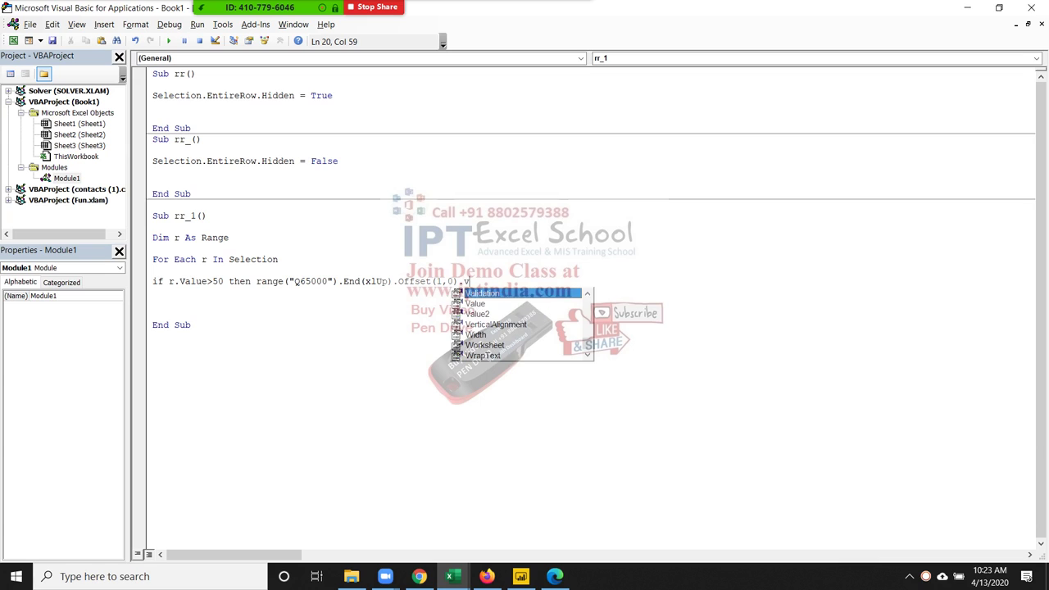
key("Tab")
type("=r")
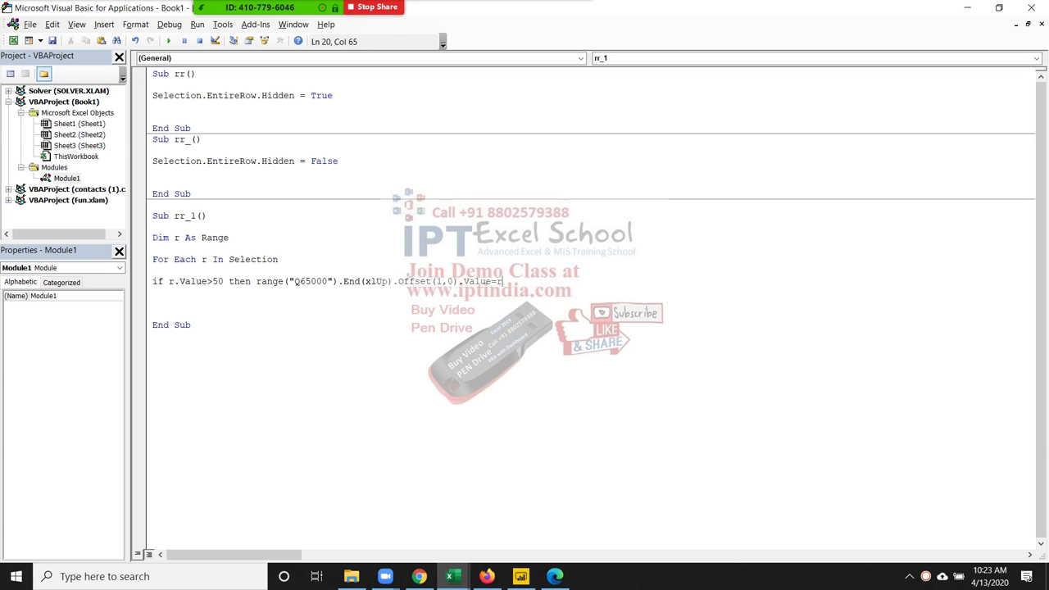
type(".v")
key("Down")
key("Tab")
- Close the loop with Next r and return to Excel
key("Return")
key("Return")
type("ne")
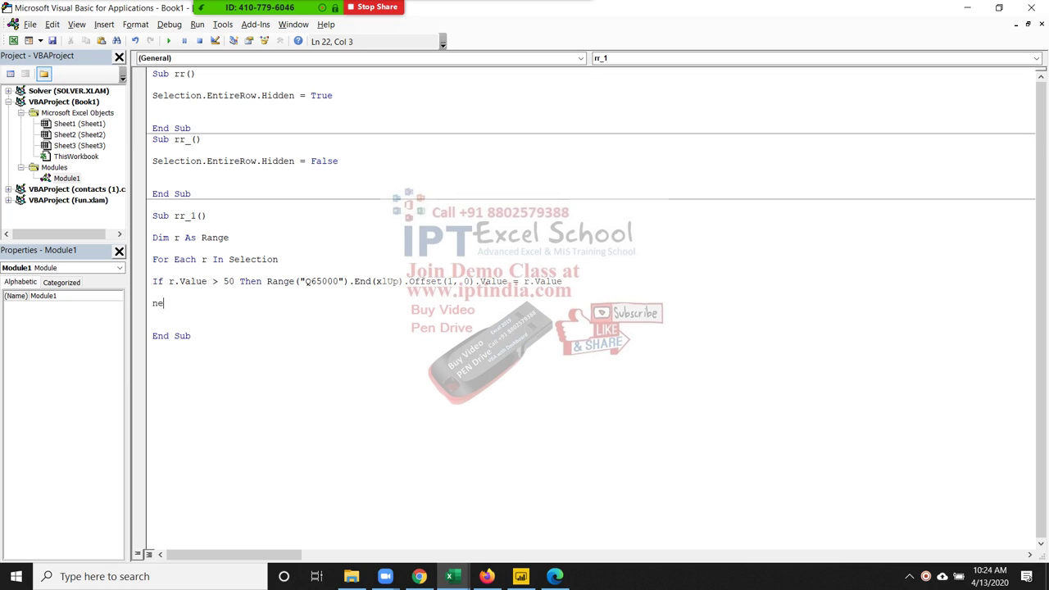
type("xt r")
left_click(153, 292)
key("alt+Tab")
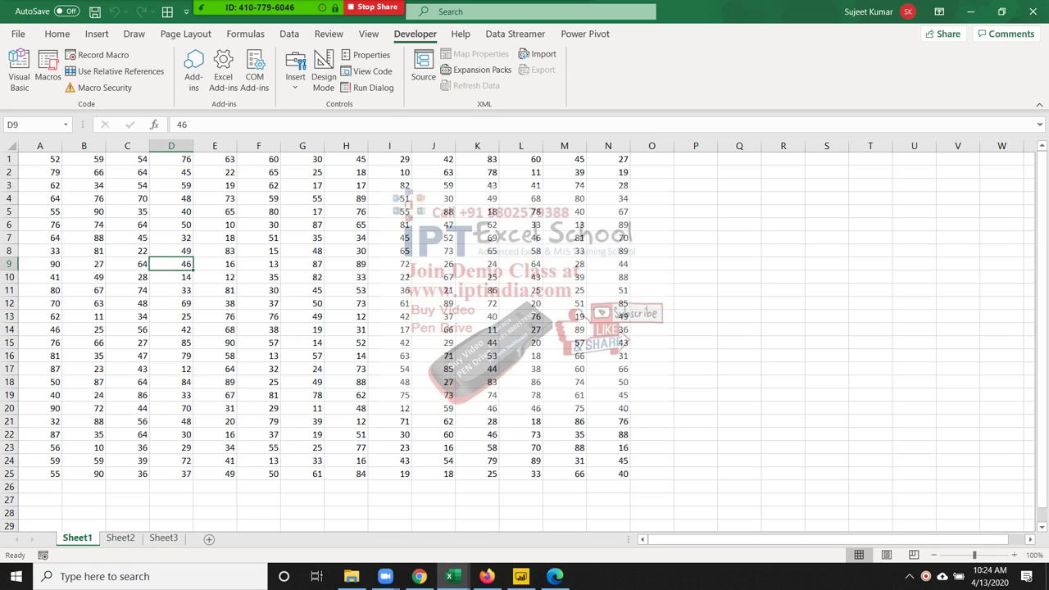
- Run rr_1 on block D5:H13, filling Q3:Q18 with values above 50, then reselect D6:H13
mouse_move(171, 211)
left_mouse_down()
mouse_move(214, 212)
mouse_move(346, 316)
left_mouse_up()
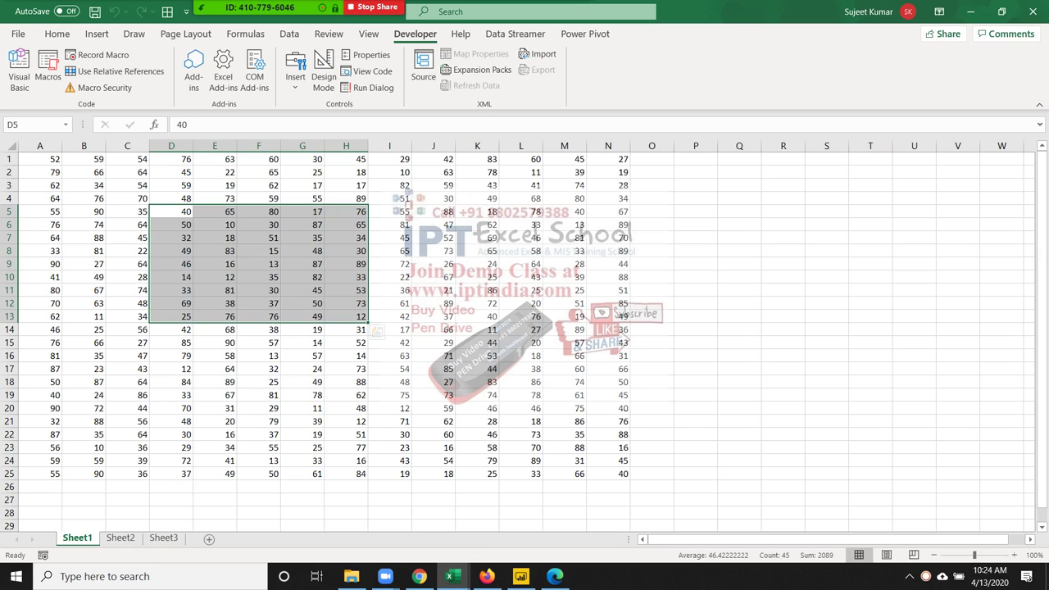
left_click(48, 69)
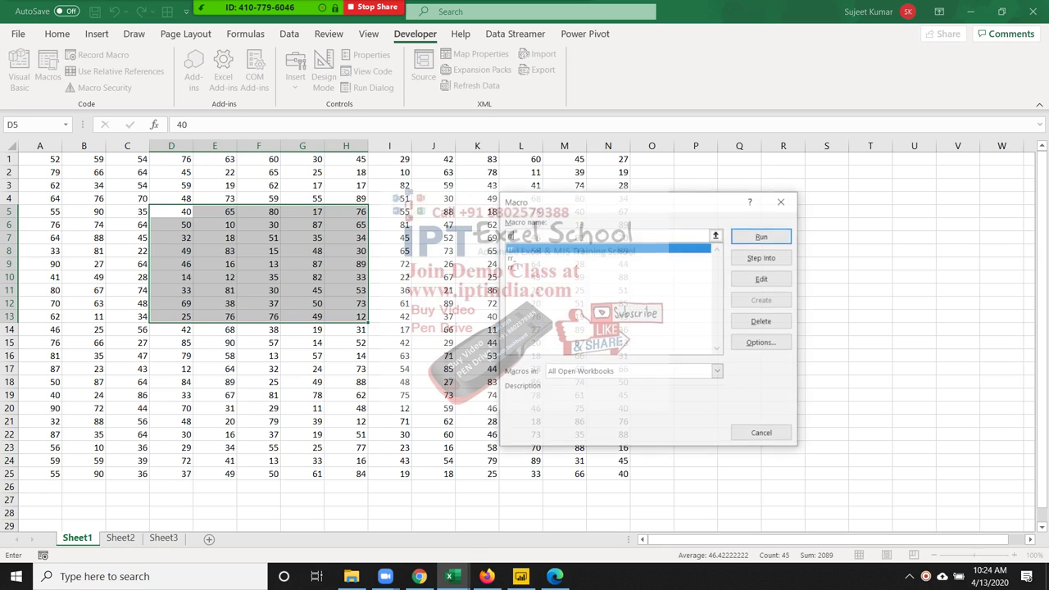
left_click(524, 267)
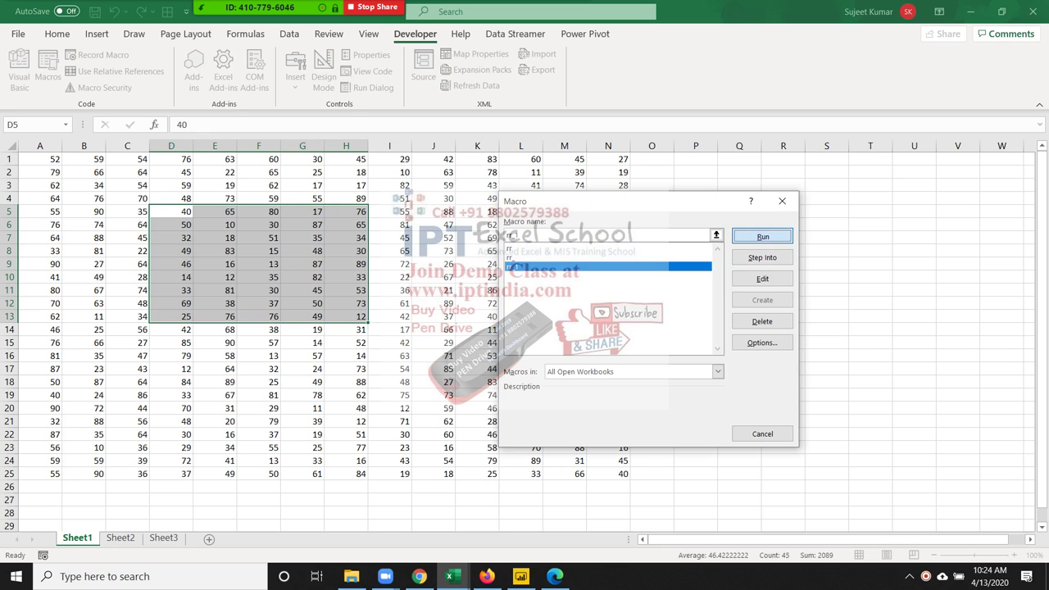
left_click(762, 236)
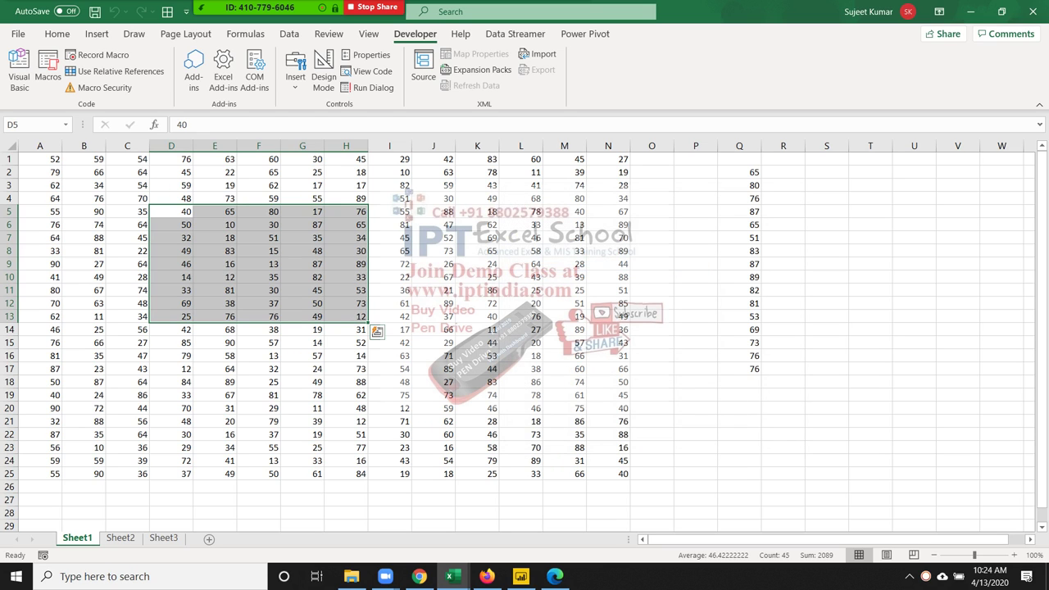
left_click(389, 290)
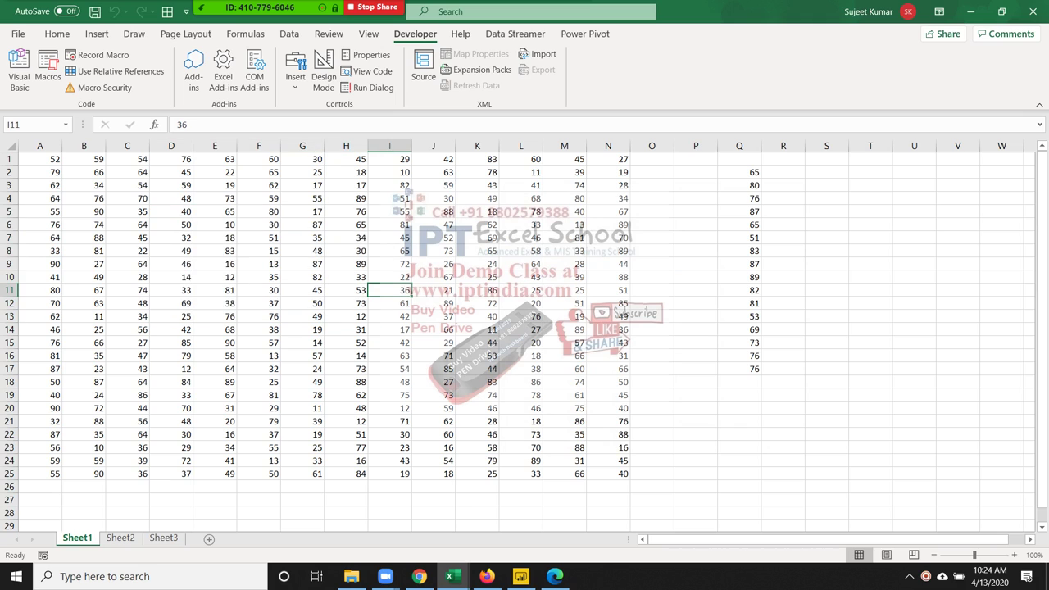
left_click_drag(176, 224, 348, 316)
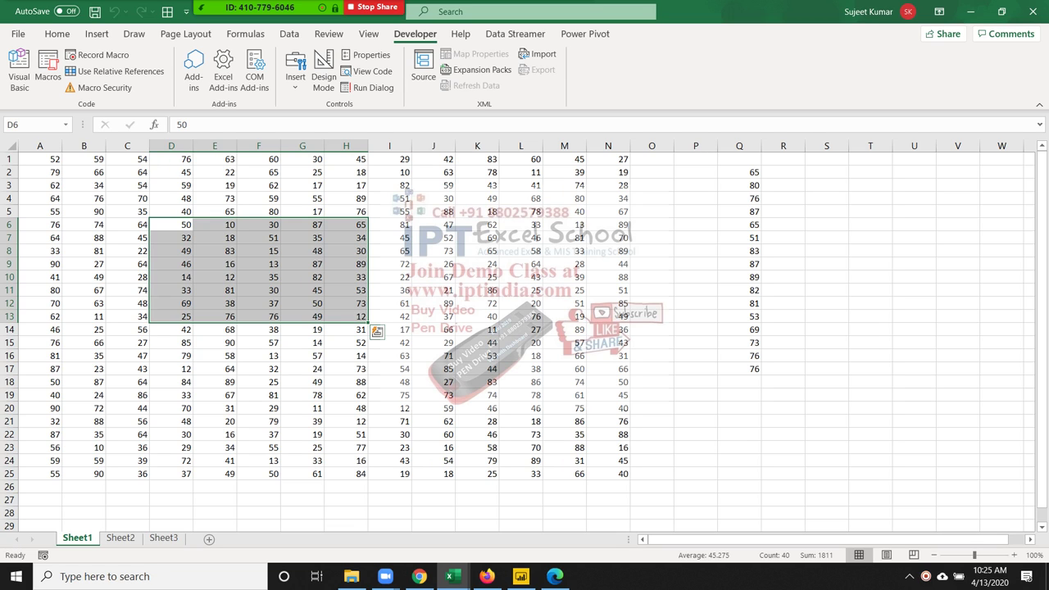
- Dismiss the cell and Sheet1 tab context menus and move to the blank Sheet2
right_click(337, 311)
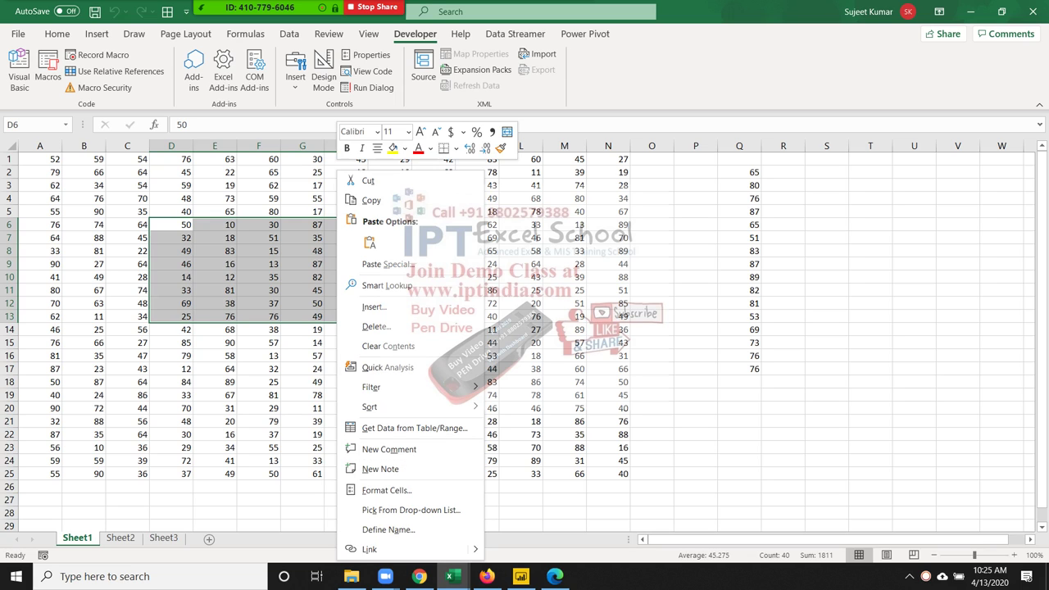
right_click(77, 538)
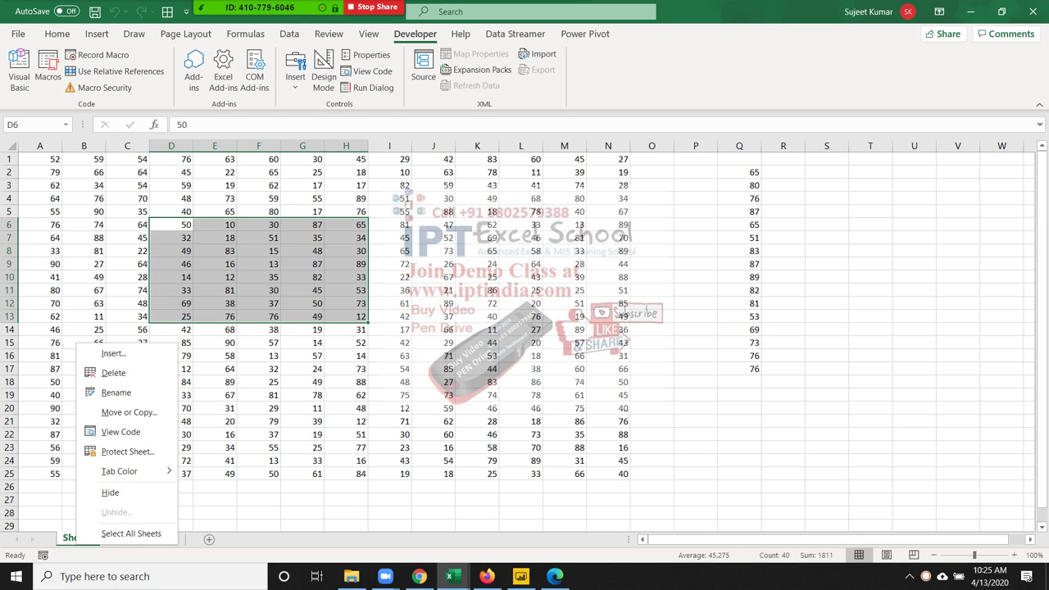
left_click(377, 332)
left_click(434, 329)
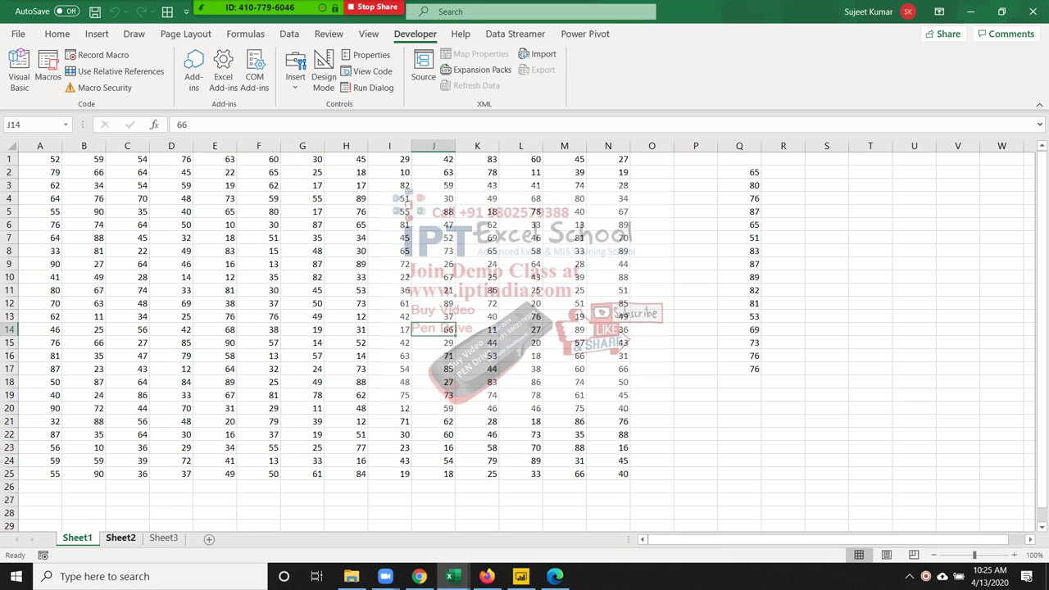
left_click(120, 538)
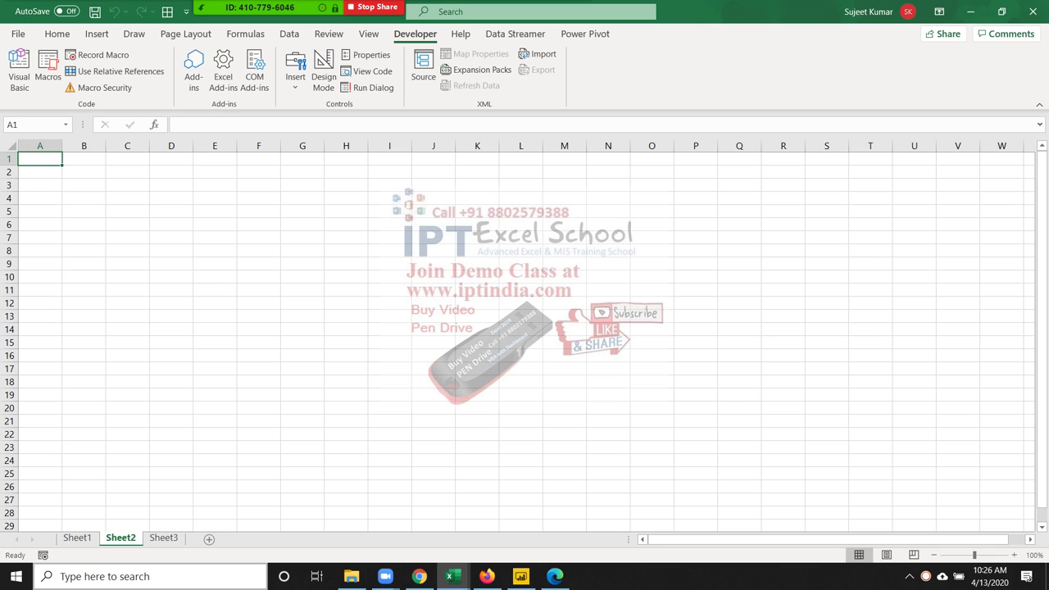
- Enter 85, 36, 25, 6 and 53 into A1:A5 on Sheet2
type("85")
key("Return")
type("36")
key("Return")
type("25")
key("Return")
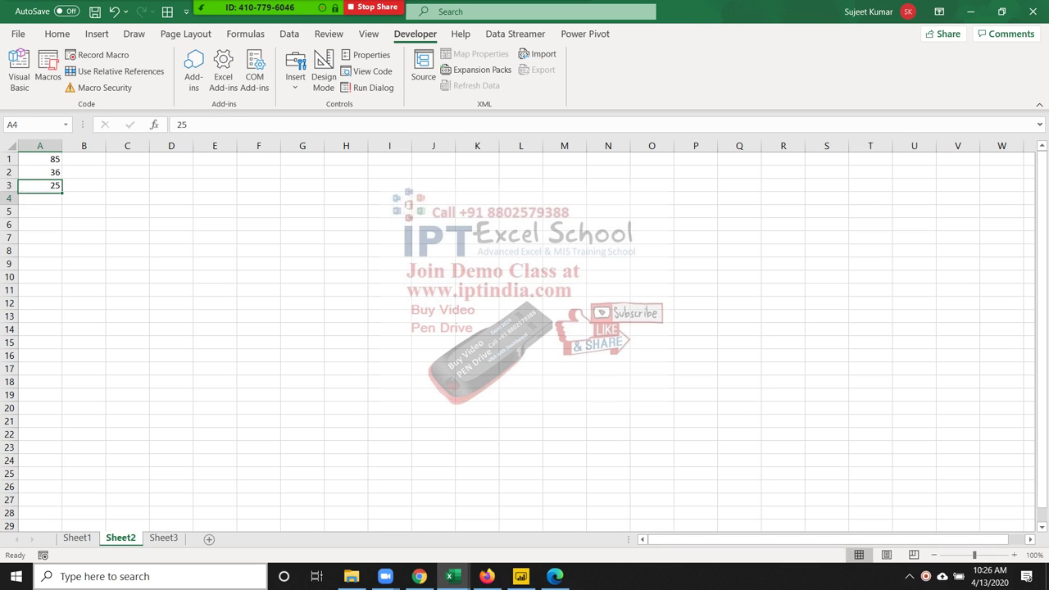
type("6")
key("Return")
type("53")
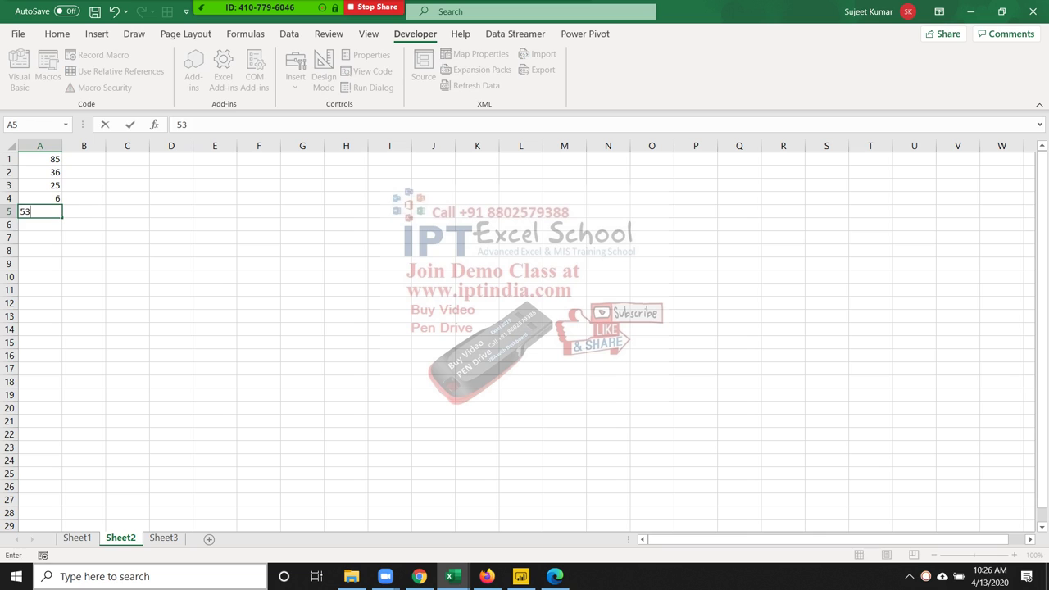
key("Return")
- Enter 63, 36, 65, 85 and 25 into A6:A10, briefly selecting B1:B9 afterwards
type("63")
key("Return")
type("36")
key("Return")
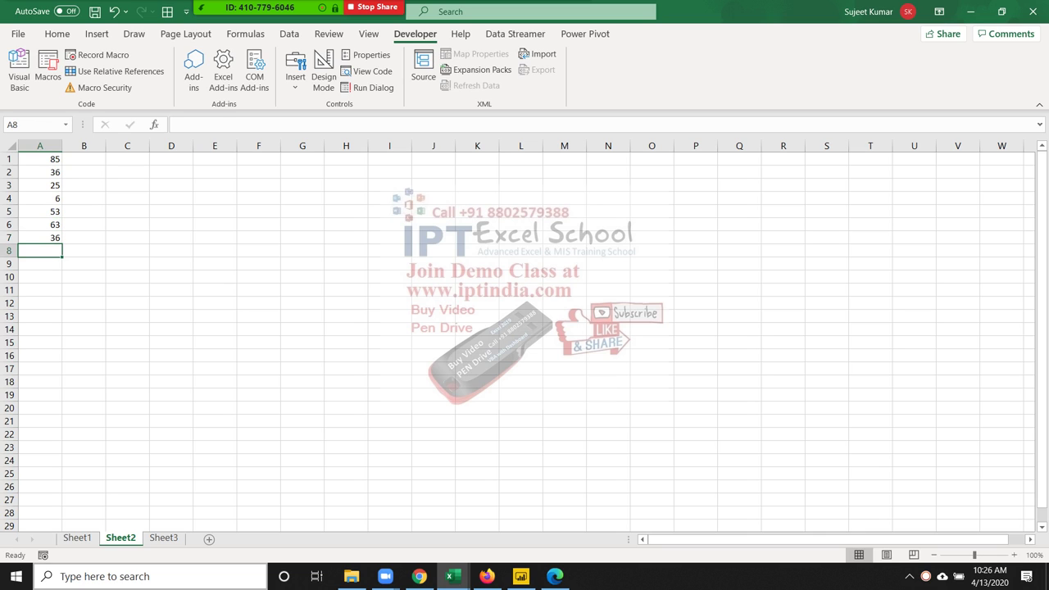
type("65")
key("Return")
type("85")
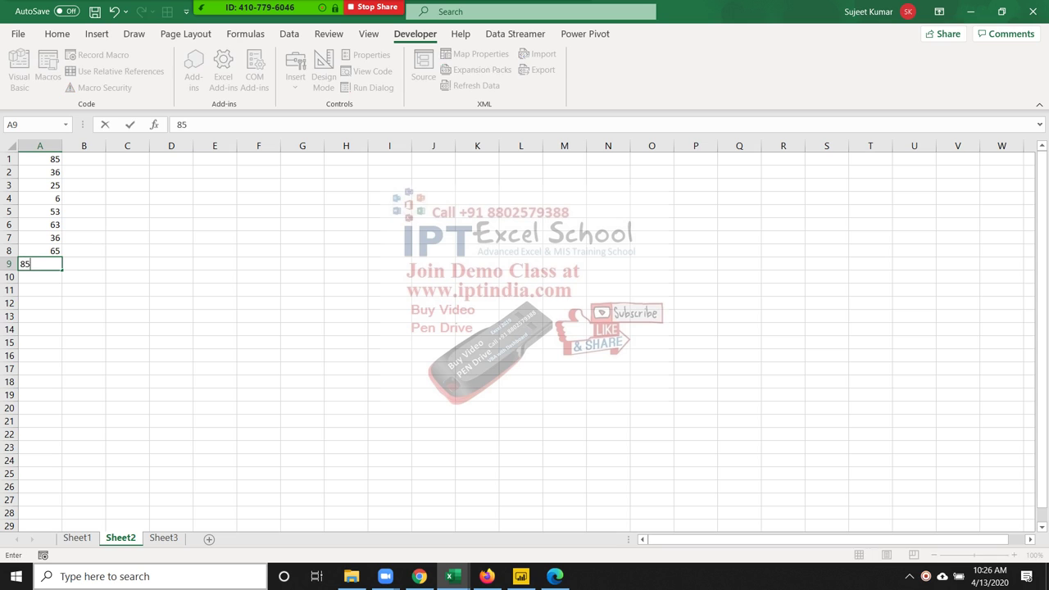
key("Return")
type("25")
key("Return")
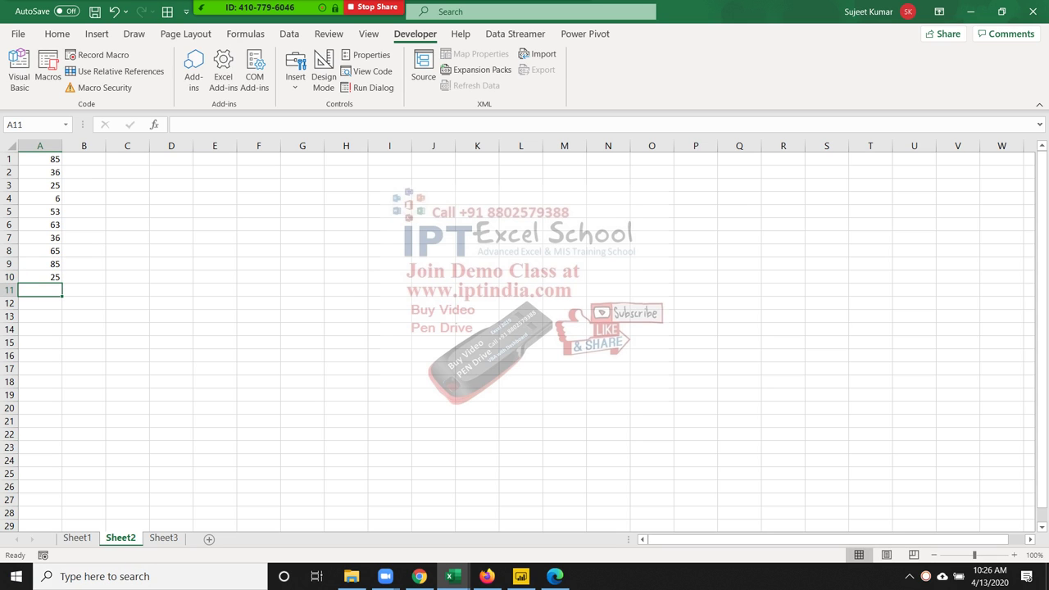
left_click(40, 185)
left_click_drag(84, 159, 84, 263)
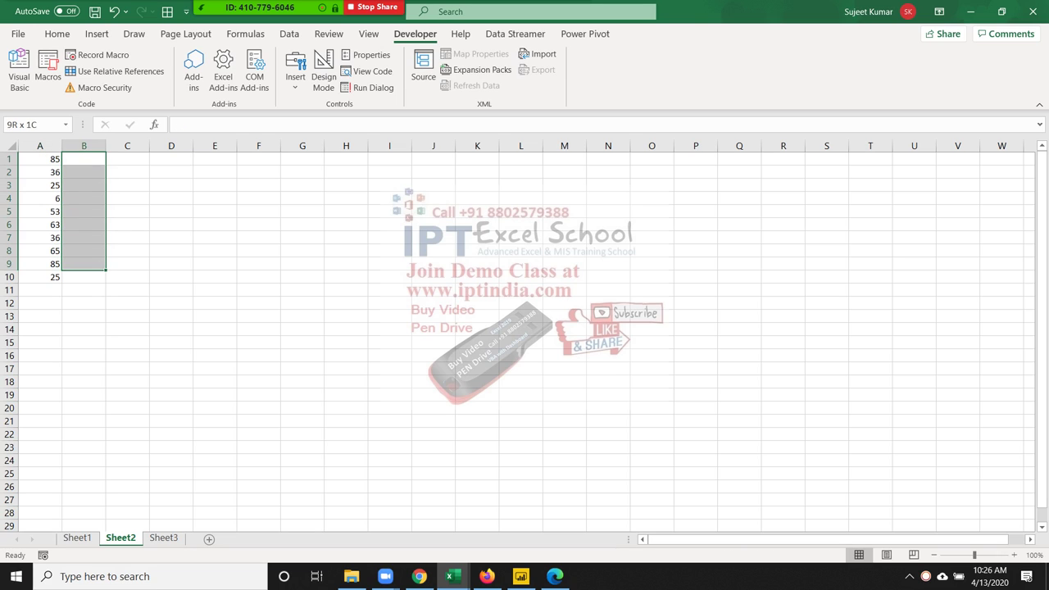
left_click(39, 290)
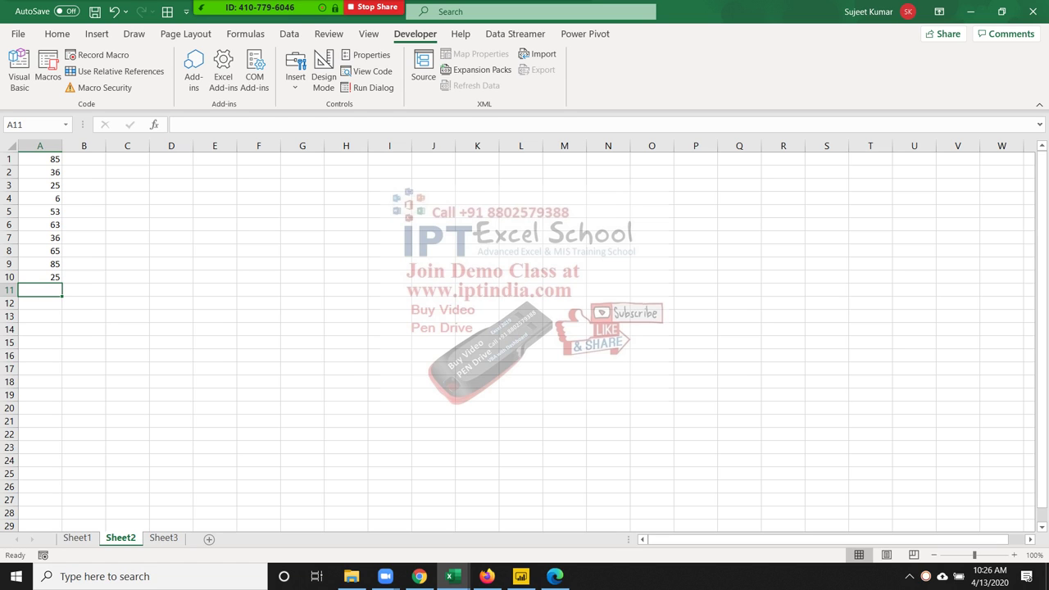
- Open the Visual Basic editor and start a Sub do_1 procedure below rr_1
left_click(19, 69)
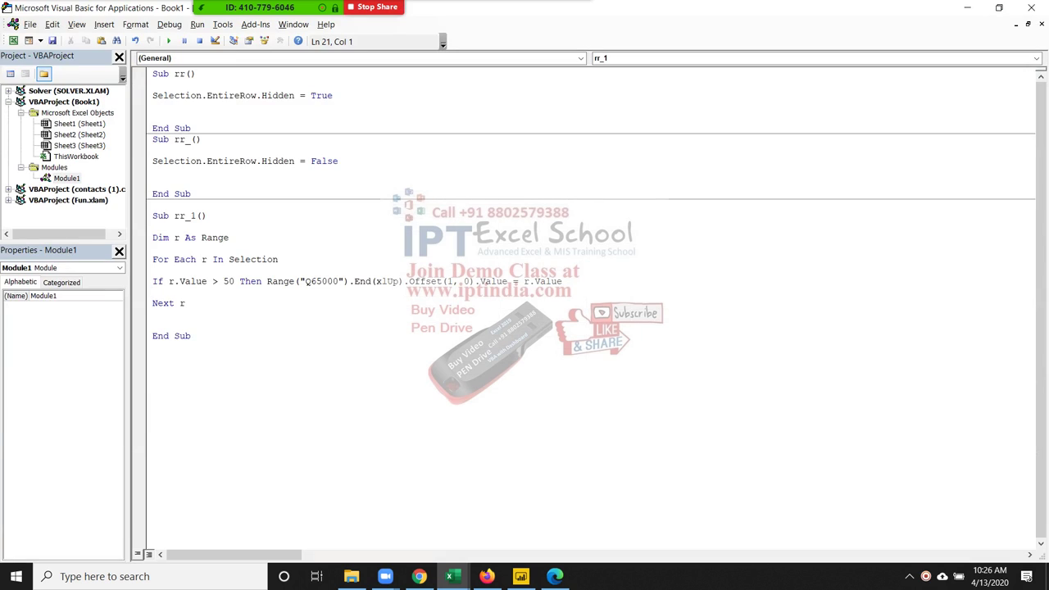
left_click(152, 347)
type("subr")
type("\\")
key("BackSpace")
key("BackSpace")
key("BackSpace")
type("b")
key("BackSpace")
type("b ")
type("do_1")
- Declare r As Long in do_1 and set r = 1
key("Return")
key("Return")
key("Return")
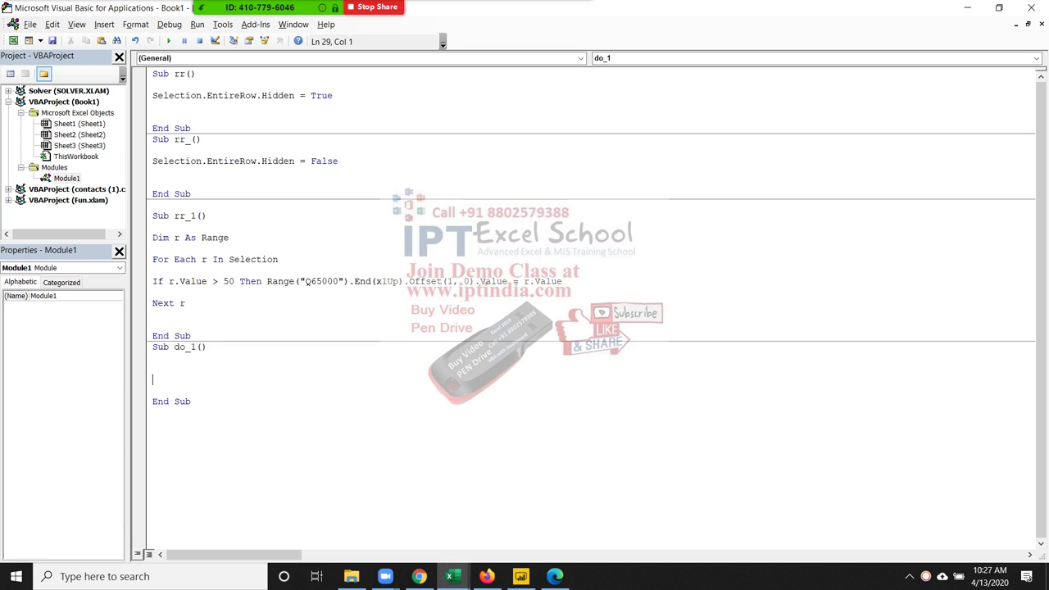
type("for")
key("BackSpace")
key("BackSpace")
key("BackSpace")
key("Up")
type("dim r ")
type("as lon")
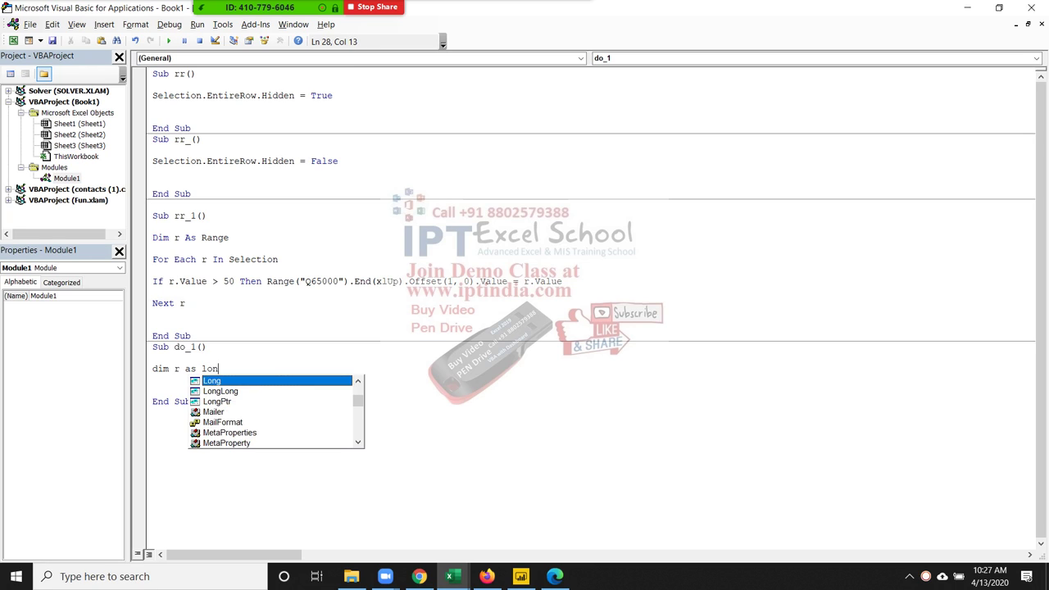
key("Tab")
key("Return")
type("r=")
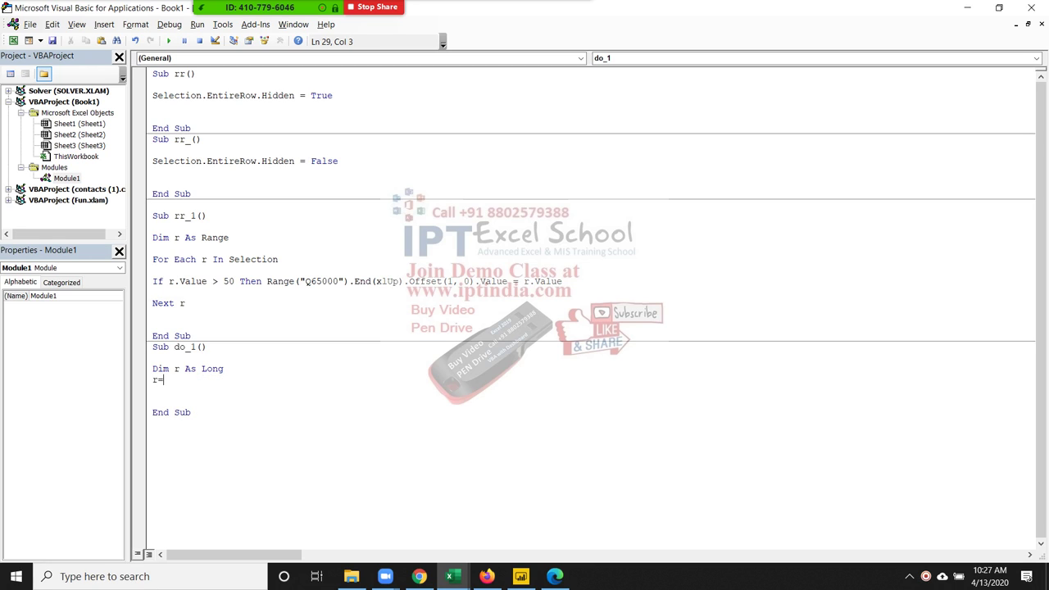
type("1")
key("Return")
key("Return")
- Add a Do While Cells(r, 1) <> 0 loop setting Cells(r, 2) = 500 and r = r + 1, then run it
type("d")
type("o")
type(" while ")
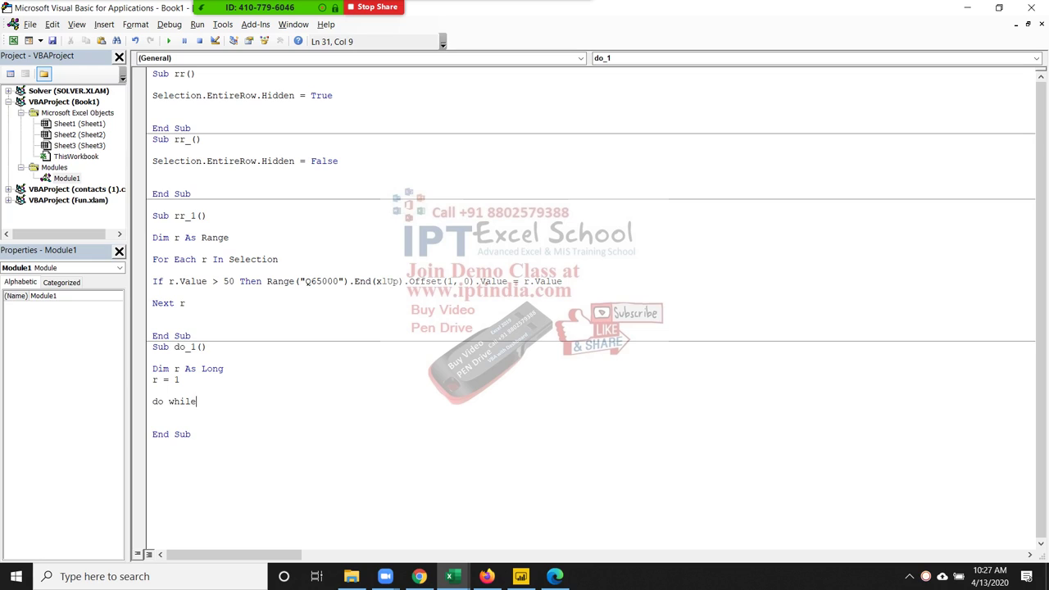
type("r")
key("BackSpace")
type("cell")
type("s")
type("(r,1")
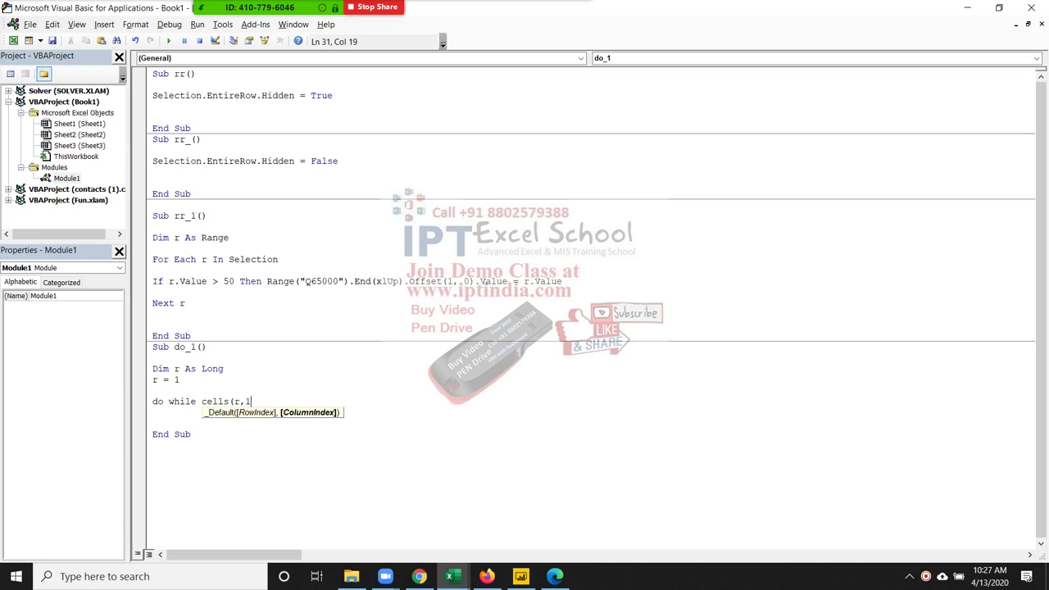
type(")")
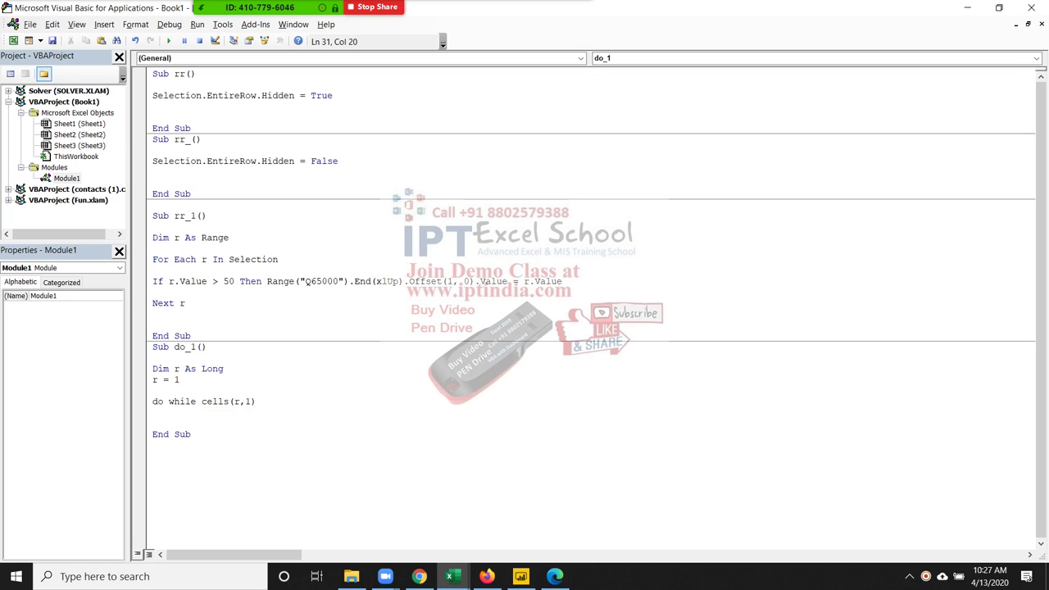
type("<>")
type("0")
key("Return")
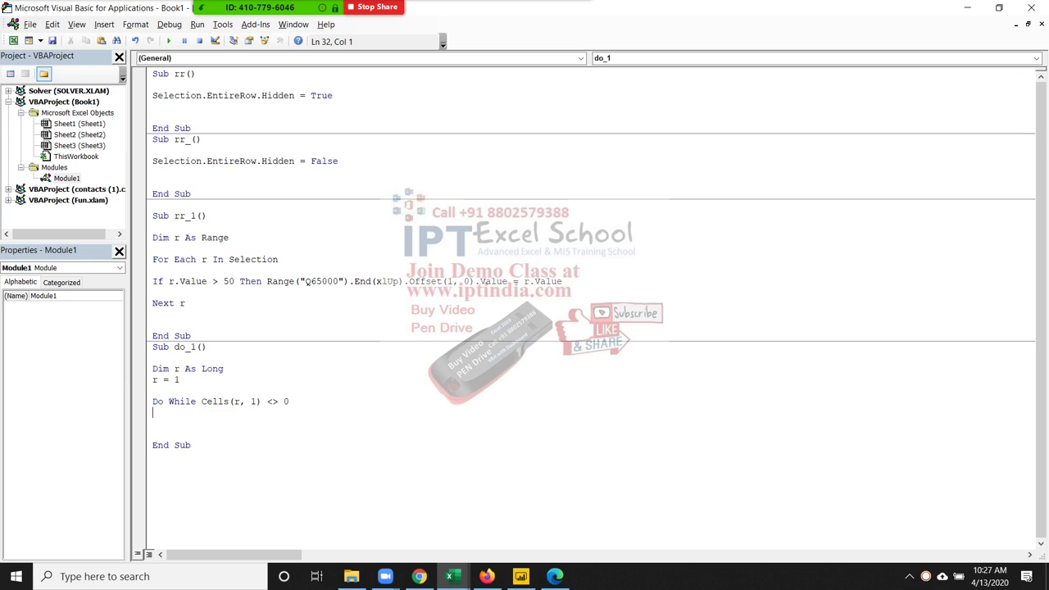
key("Return")
key("Return")
key("Return")
type("loop")
key("Return")
key("Up")
key("Up")
key("Up")
key("Up")
type("ce")
type("lls(")
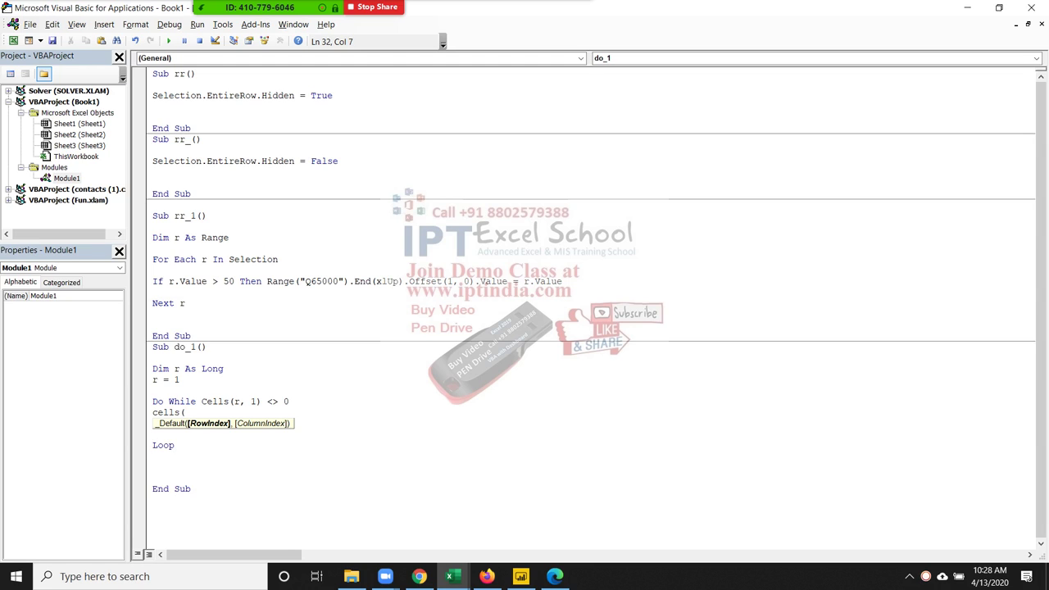
type("r,2")
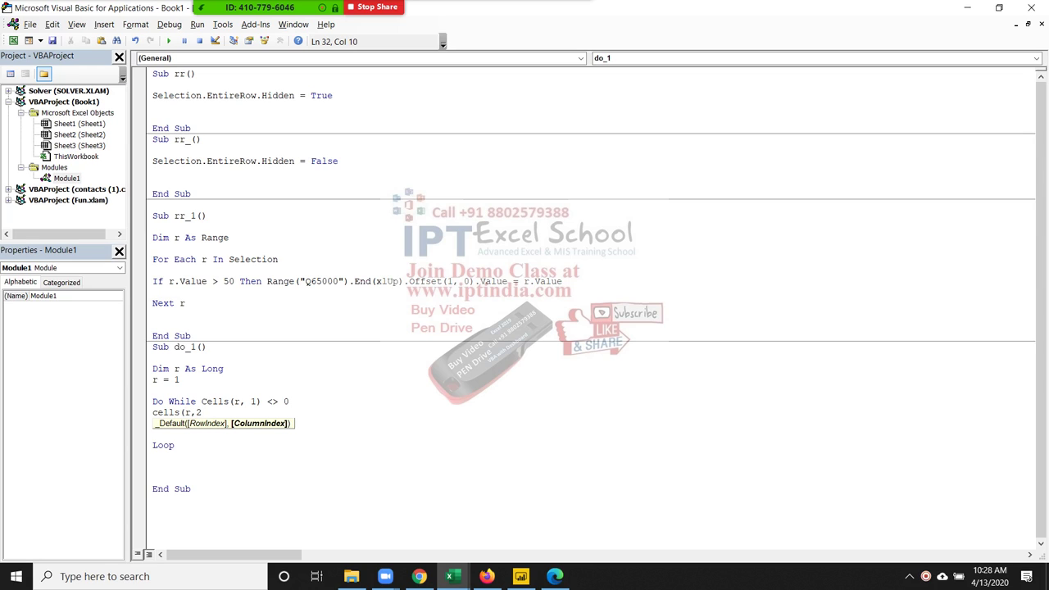
type(")=50")
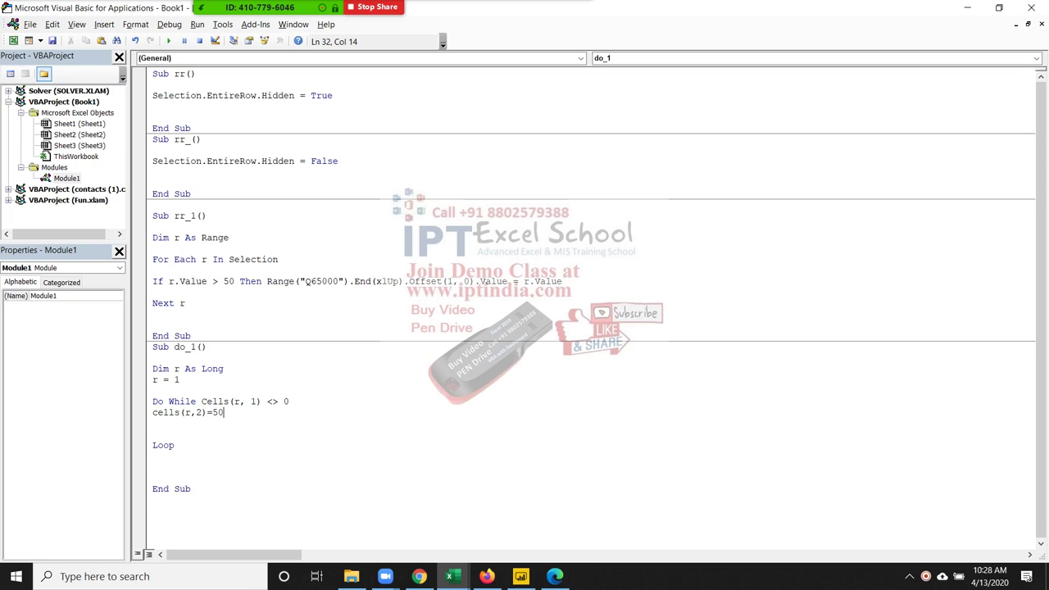
type("0")
key("Return")
type("r")
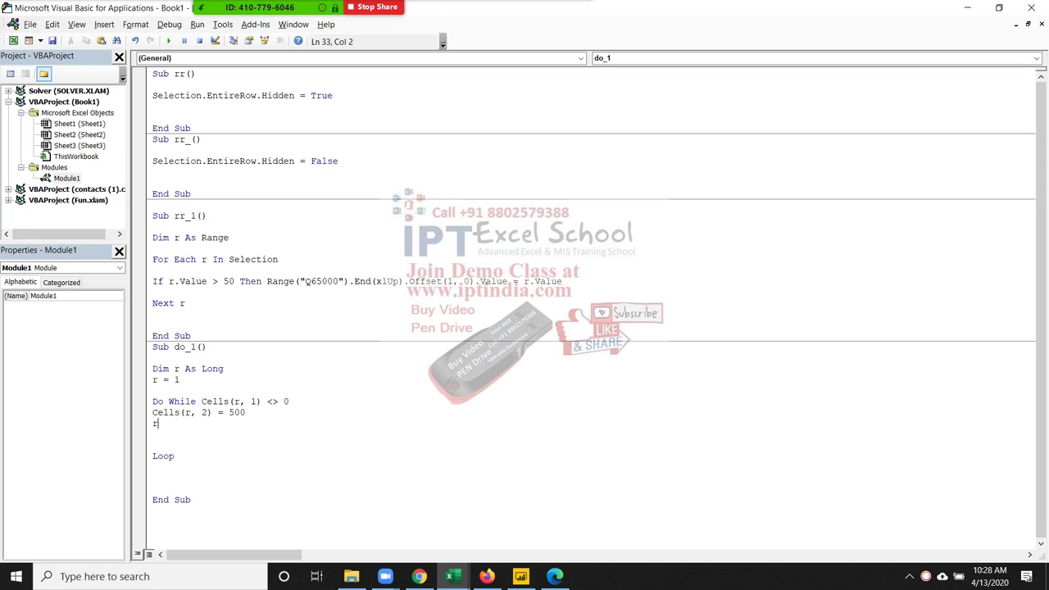
type("=r+1")
key("Return")
key("Delete")
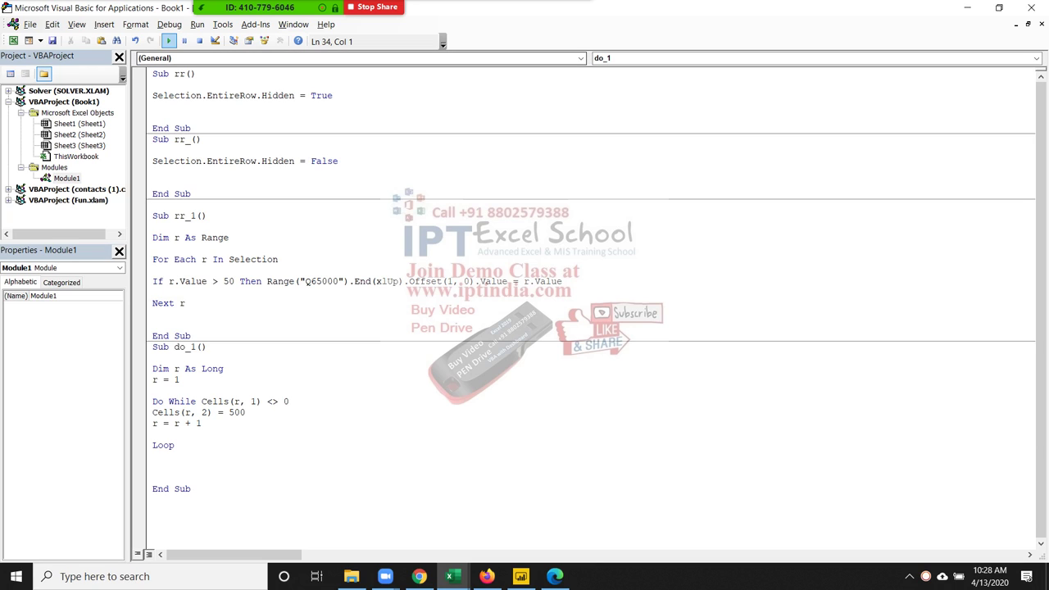
key("F5")
- Check the 500 values written beside column A on the worksheet
key("alt+F11")
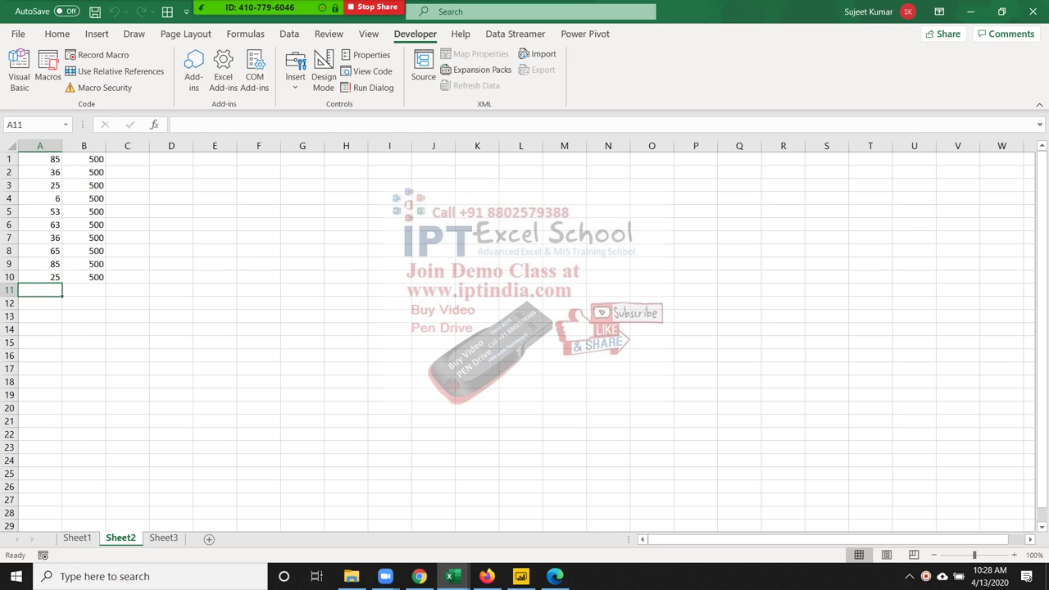
key("shift+Right")
key("shift+Up")
key("shift+Up")
key("shift+Up")
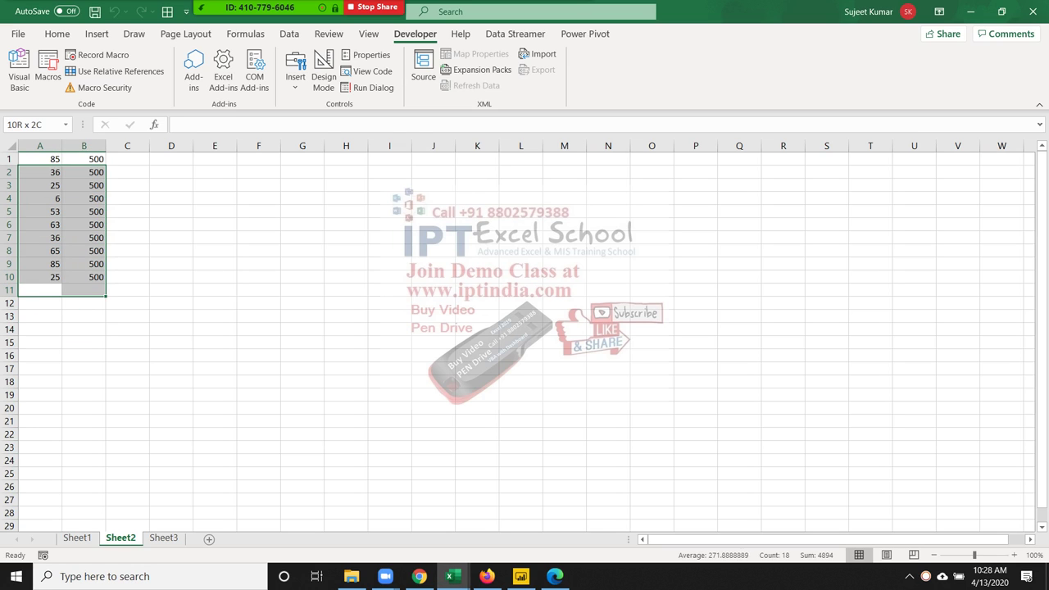
key("shift+Up")
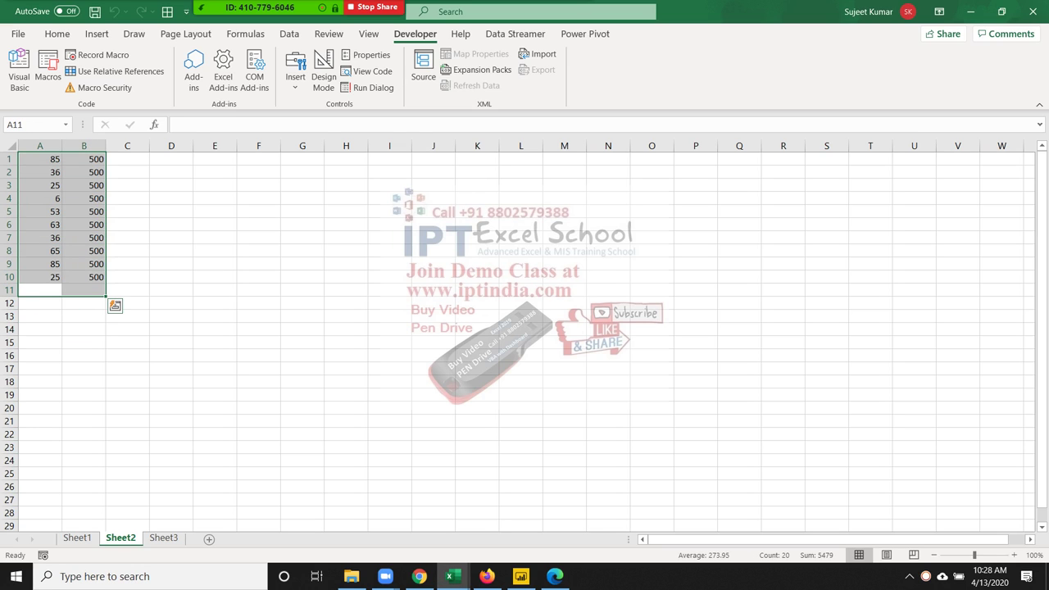
left_click(84, 264)
- Copy the do_1 procedure and paste a duplicate below it
key("alt+F11")
key("shift+Up")
key("shift+Up")
key("shift+Up")
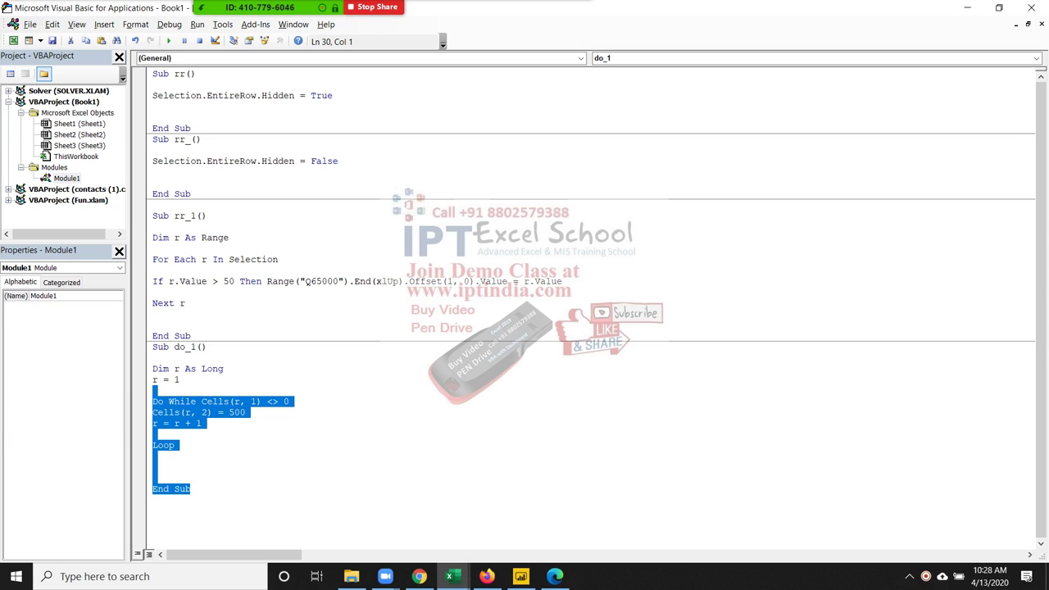
key("shift+Up")
key("shift+Up")
key("shift+Up")
key("shift+Home")
key("ctrl+c")
key("ctrl+End")
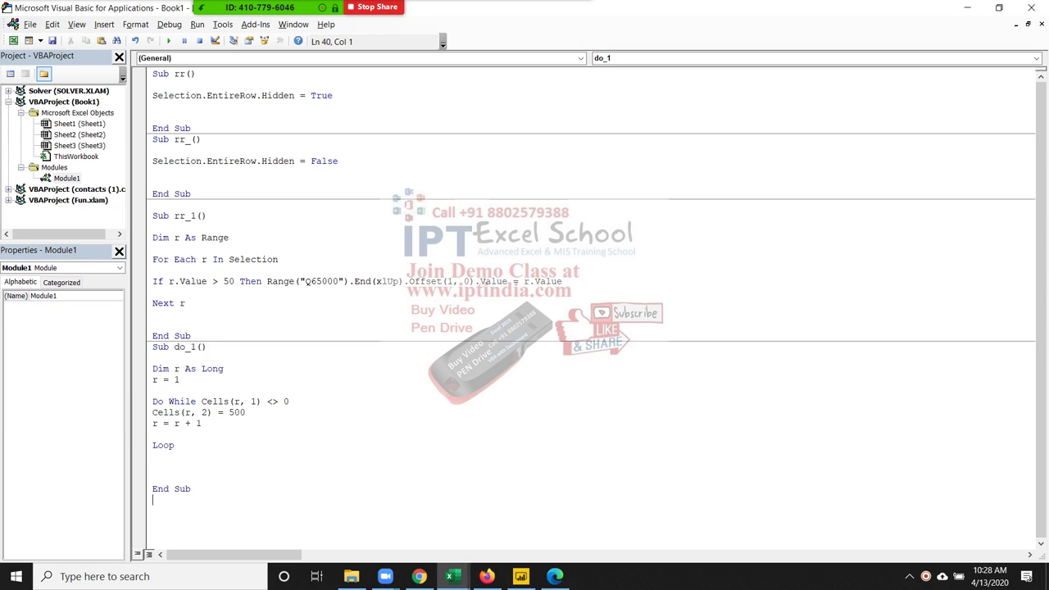
key("ctrl+v")
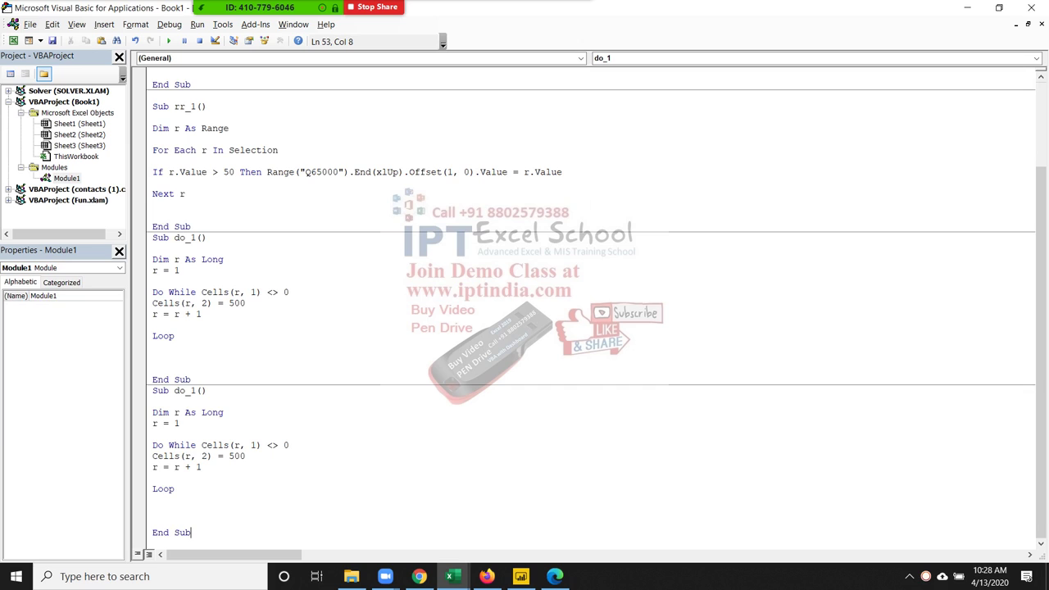
- Change the copy's loop to Do Until Cells(r, 1) = 0
double_click(182, 445)
scroll(590, 312, "up", 1)
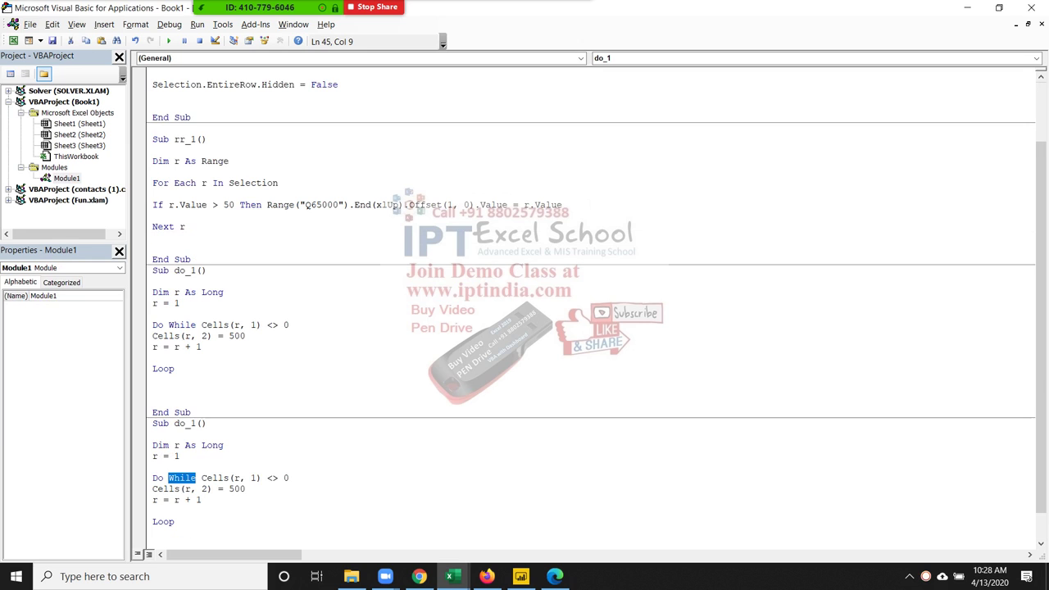
type("until")
double_click(272, 478)
type("=")
key("Down")
key("Down")
scroll(591, 303, "up", 1)
scroll(590, 303, "up", 1)
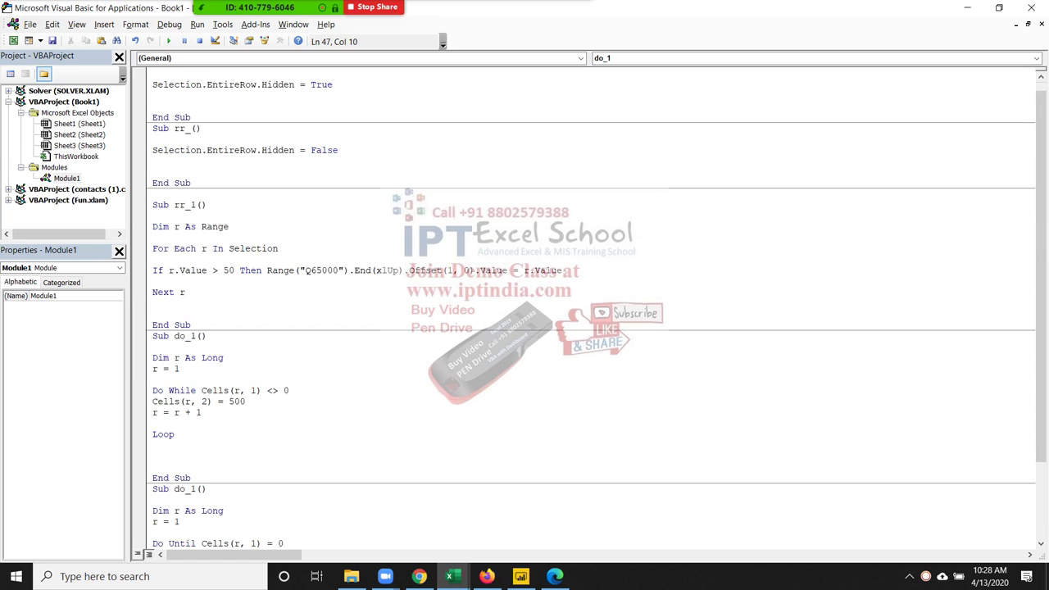
key("Up")
key("Up")
scroll(590, 303, "down", 1)
scroll(590, 303, "down", 2)
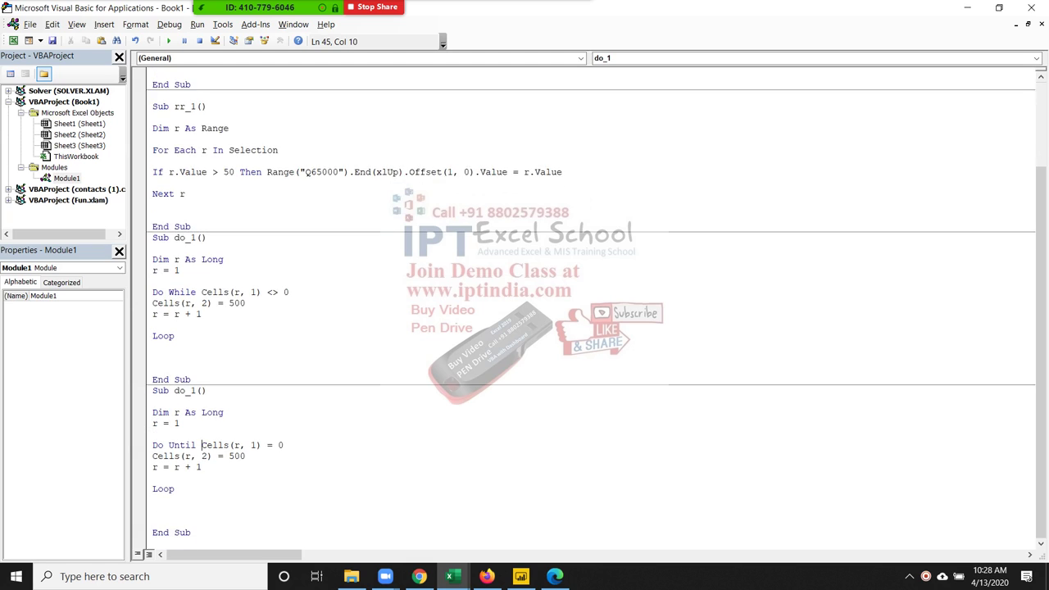
scroll(591, 303, "up", 3)
scroll(590, 304, "down", 2)
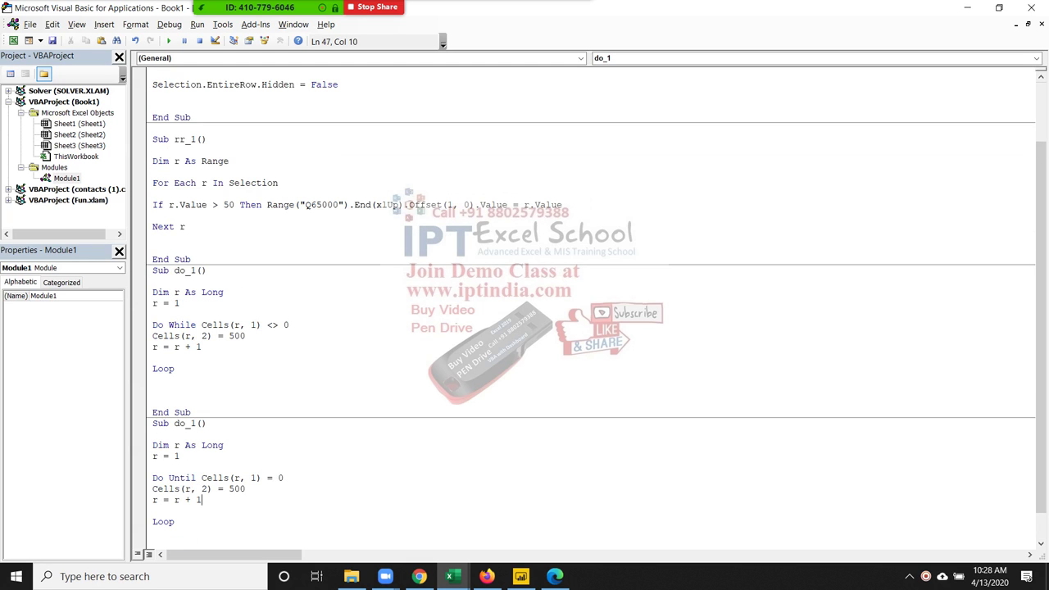
- Rename the copy to do_2 after the ambiguous name error and run it
left_click(168, 41)
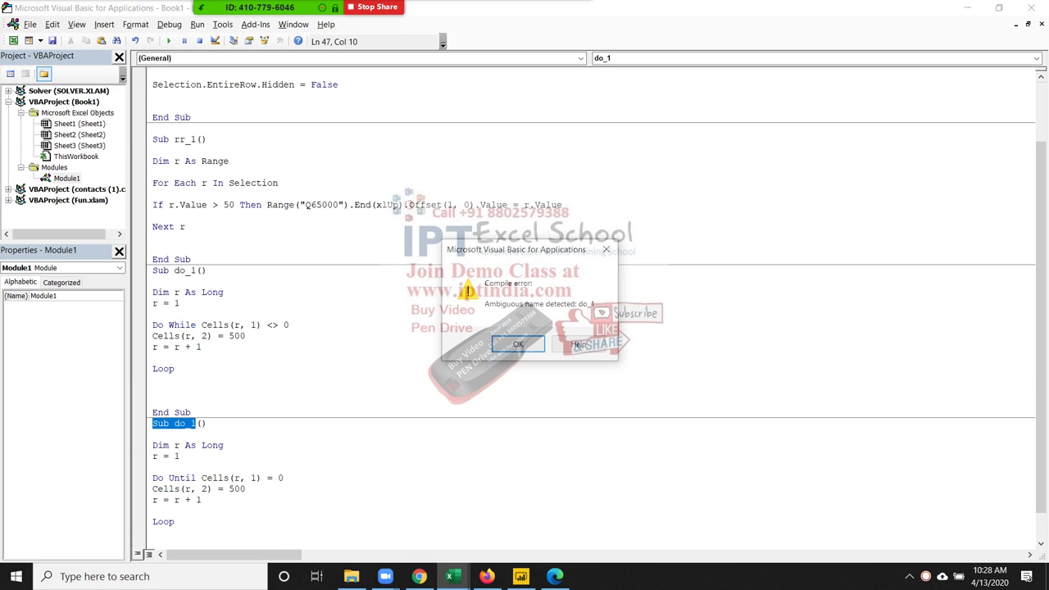
key("Return")
left_click(199, 423)
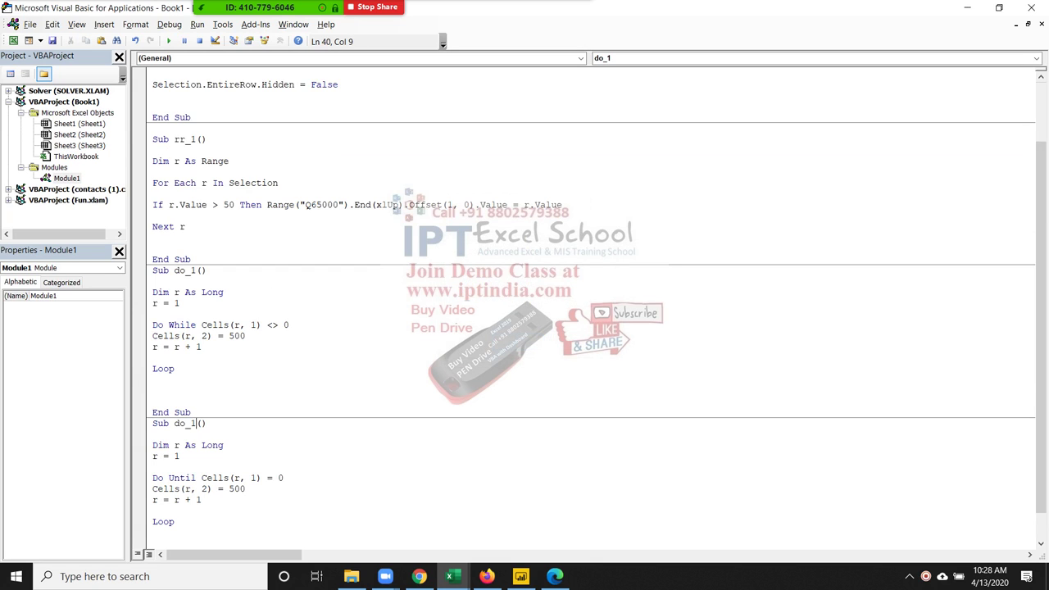
key("BackSpace")
type("2")
left_click(201, 445)
key("F5")
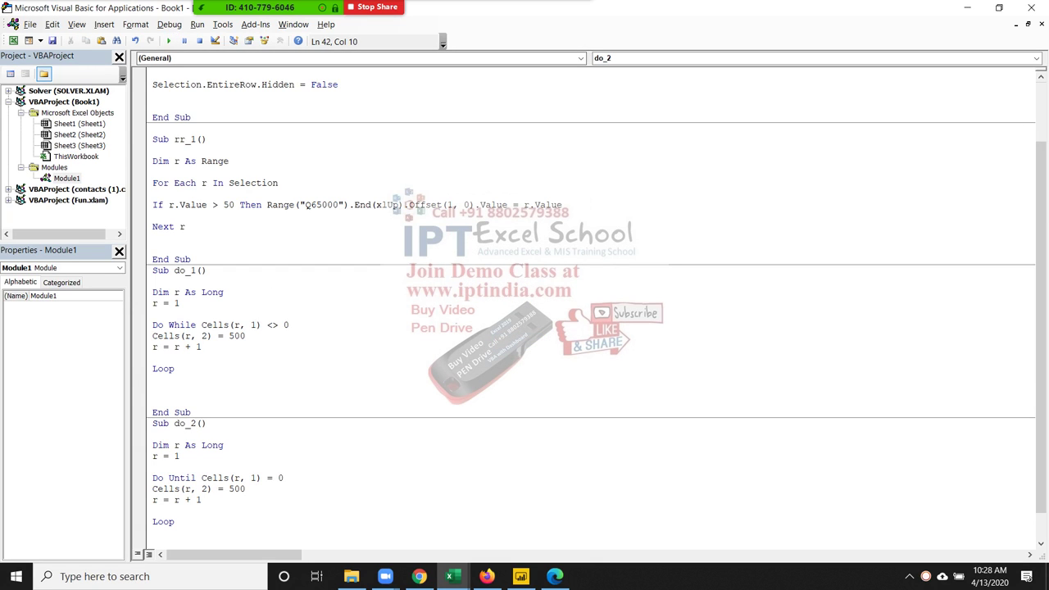
- Clear the 500 values from B1:B10 on Sheet2
key("alt+F11")
key("Down")
key("shift+Up")
key("shift+Up")
key("shift+Up")
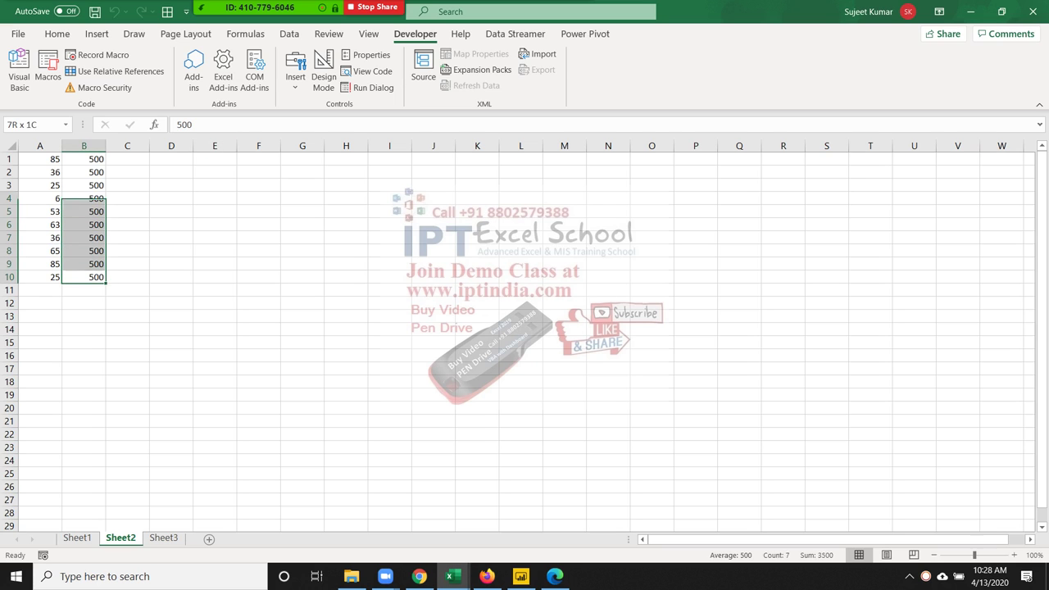
key("shift+Up")
key("shift+Up")
key("shift+Up")
key("Delete")
key("alt+Tab")
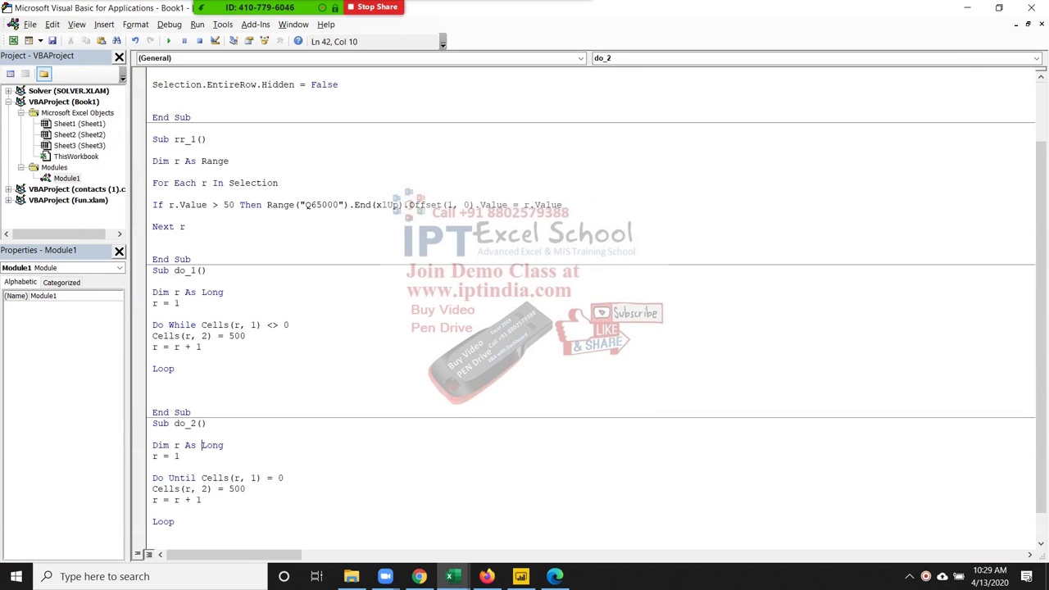
scroll(591, 312, "down", 3)
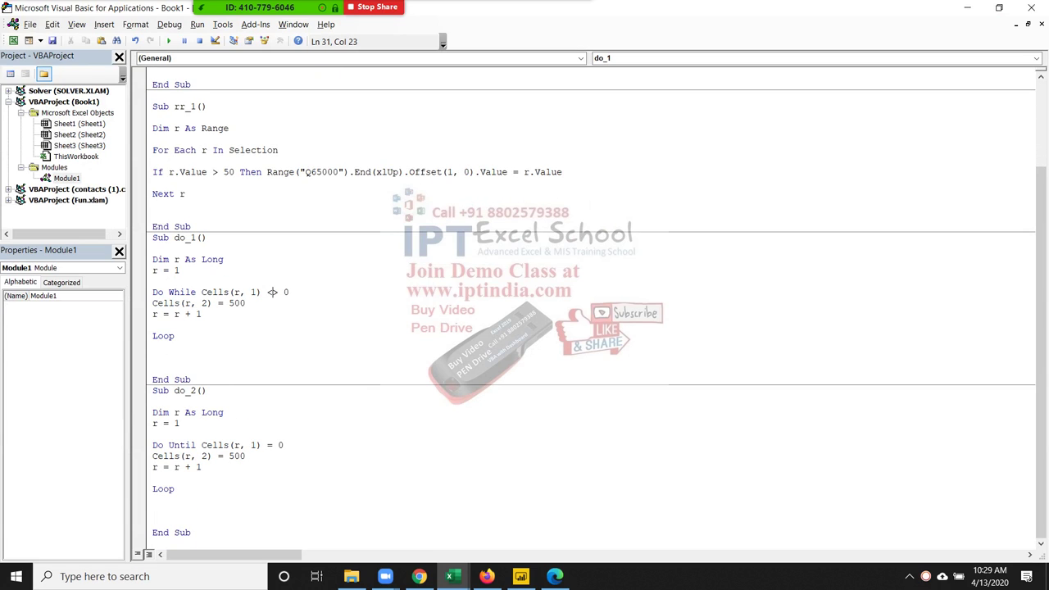
double_click(272, 292)
left_click_drag(267, 292, 288, 291)
double_click(269, 445)
double_click(279, 445)
double_click(269, 445)
double_click(271, 291)
left_click(152, 543)
scroll(590, 295, "down", 2)
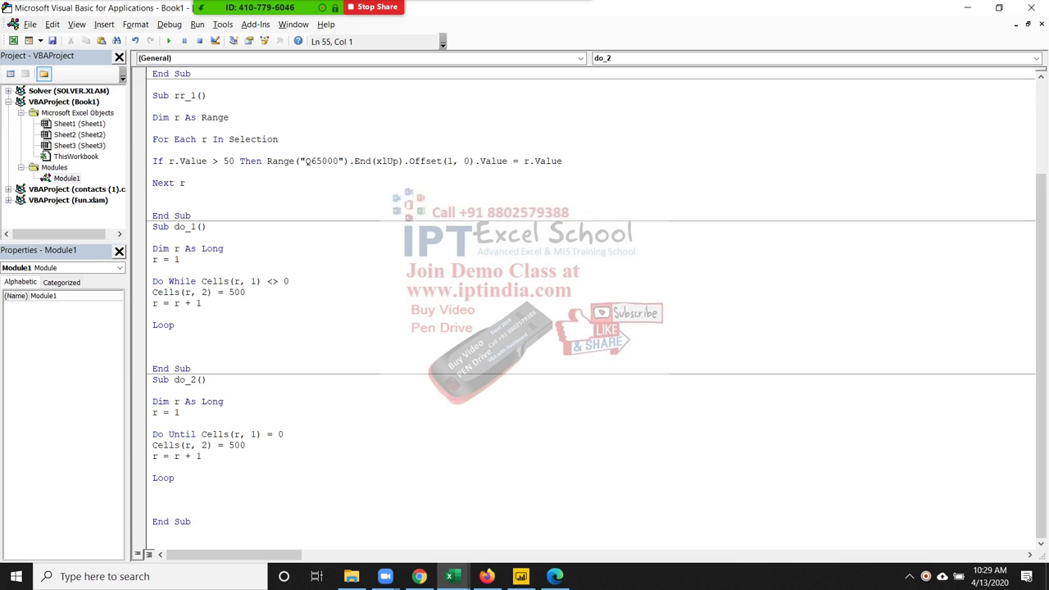
scroll(590, 295, "down", 2)
key("alt+F11")
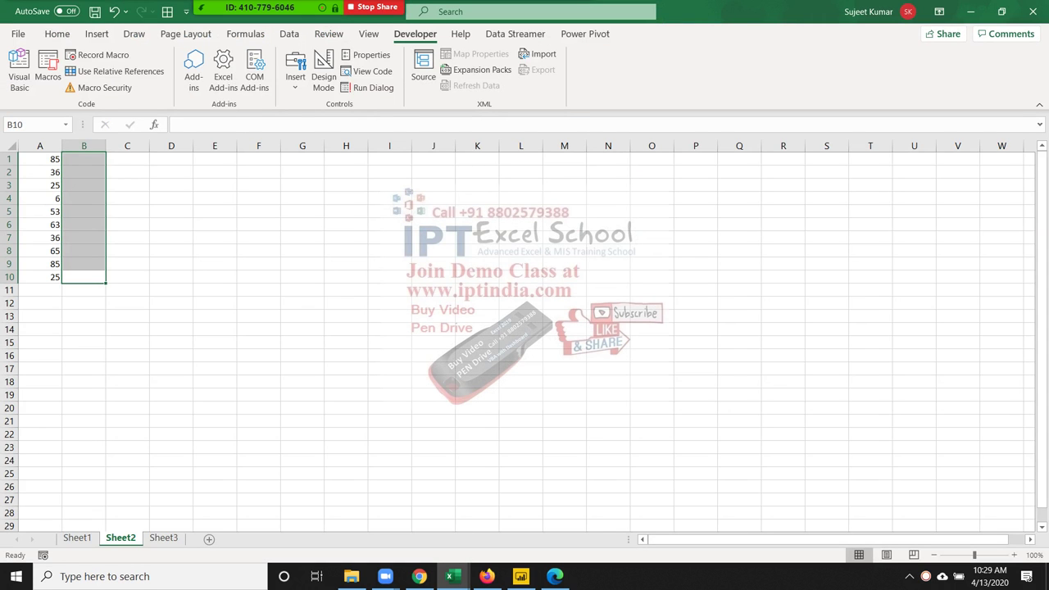
key("alt+F11")
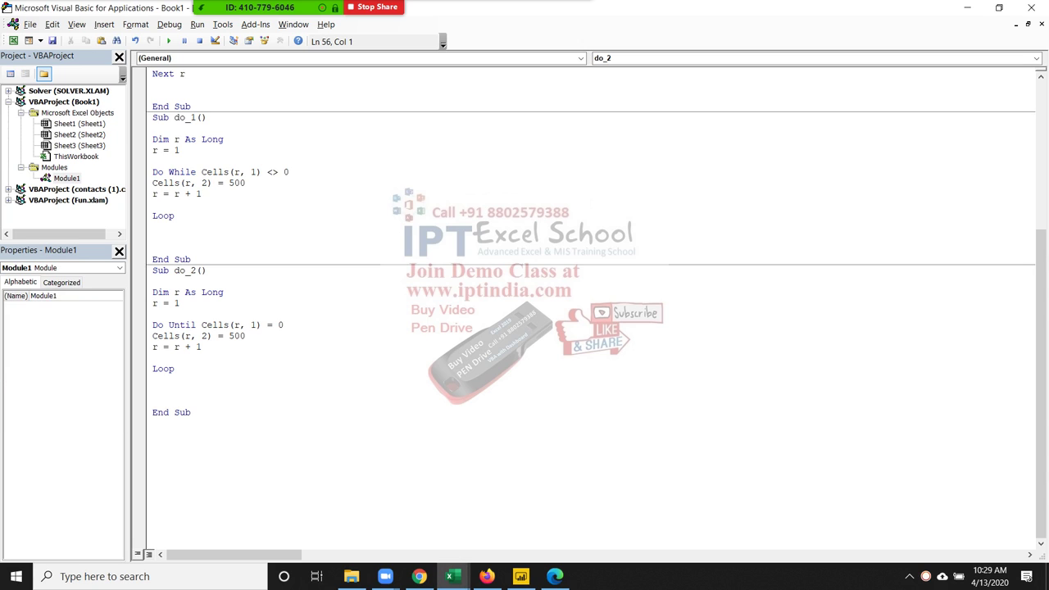
- Create Sub do_3() and declare n As String
type("sub ")
type("d")
type("o_")
type("3")
key("BackSpace")
type("3")
type("()")
key("Return")
key("Return")
key("Return")
key("Return")
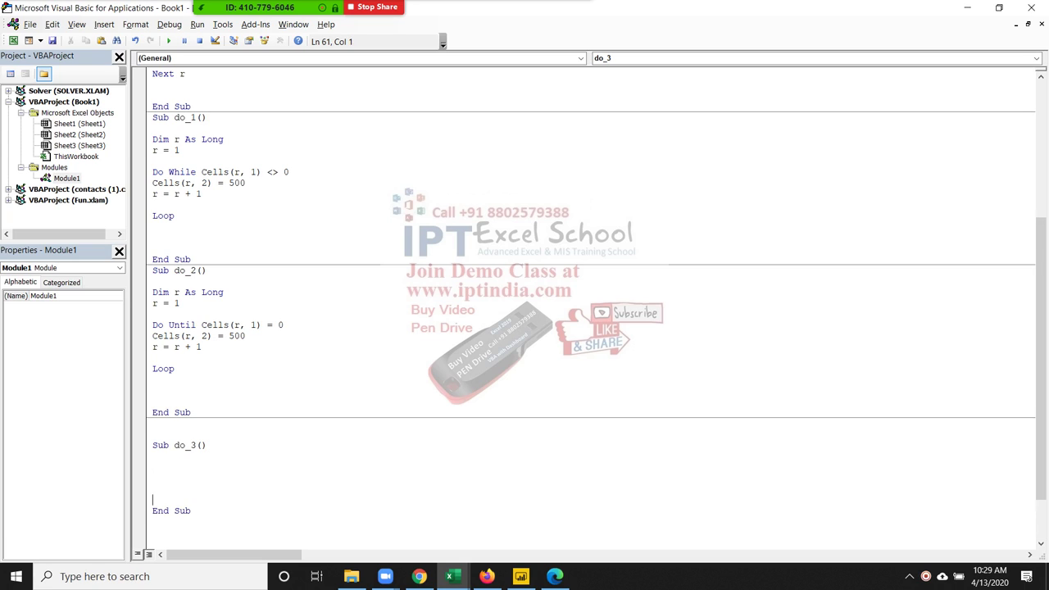
scroll(590, 304, "down", 2)
left_click(153, 390)
key("Return")
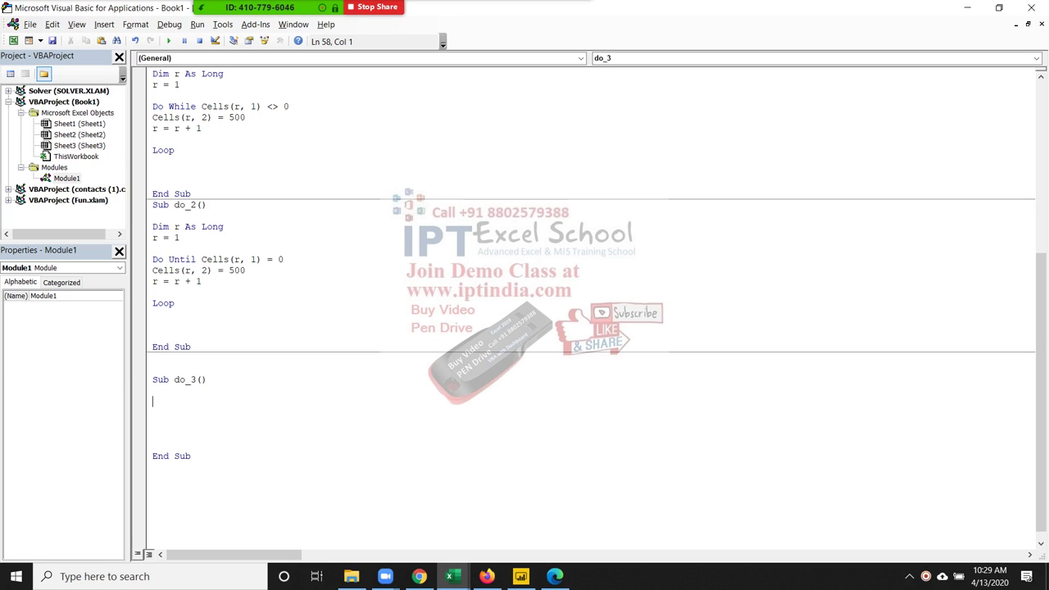
type("dim ")
type("n as str")
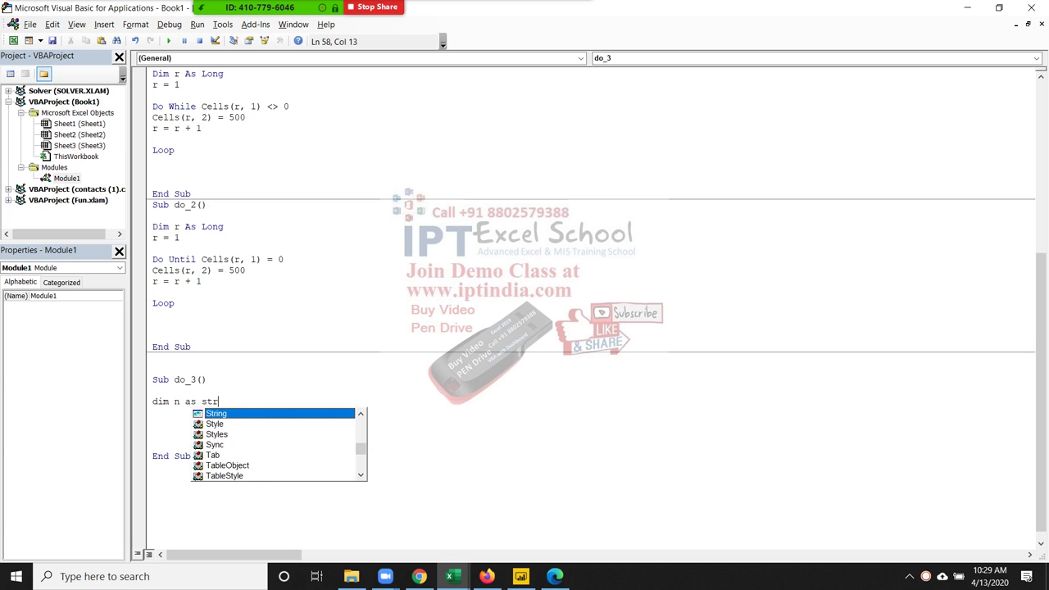
key("Tab")
key("Return")
key("Return")
- Add a Do While n <> "" loop with n = InputBox("Please Enter Name")
type("n")
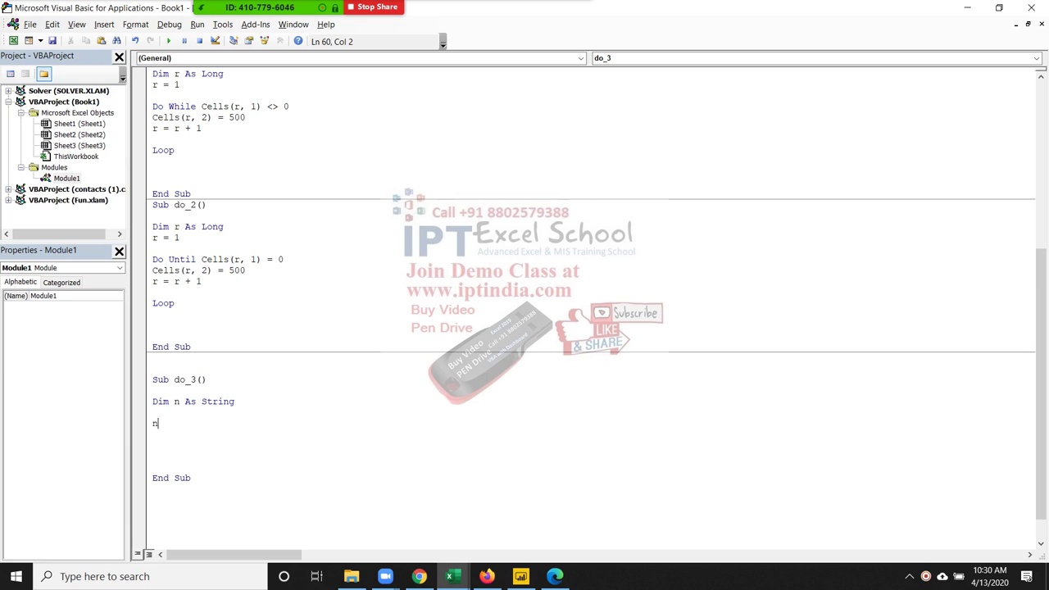
key("BackSpace")
type("n")
key("BackSpace")
type("do ")
type("w")
type("hile ")
type("n")
type("<>\"\"")
key("Return")
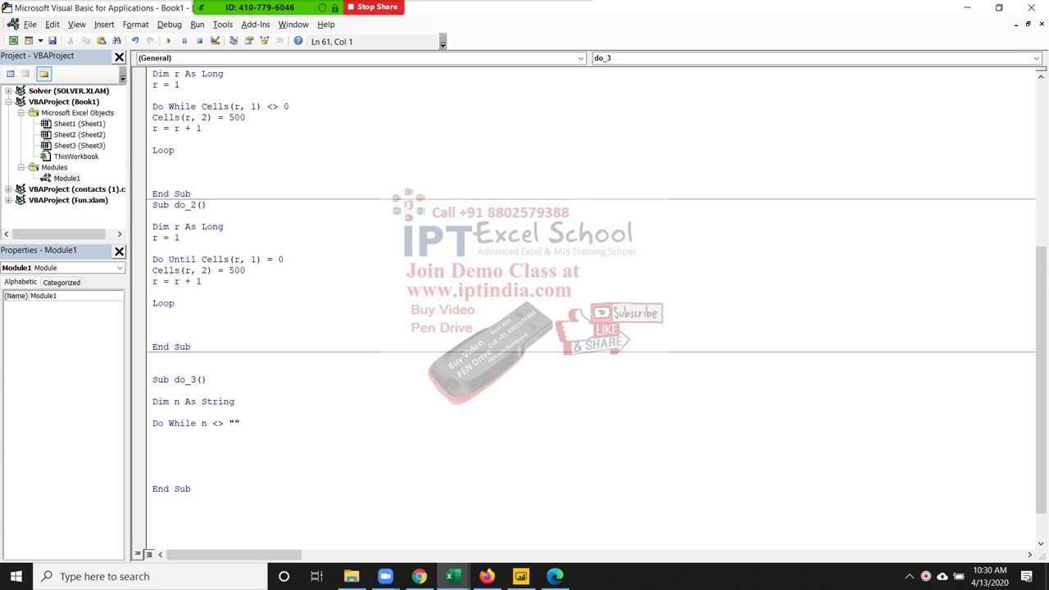
type("n=in")
type("pu")
key("BackSpace")
key("BackSpace")
type("putb")
type("ox(\"")
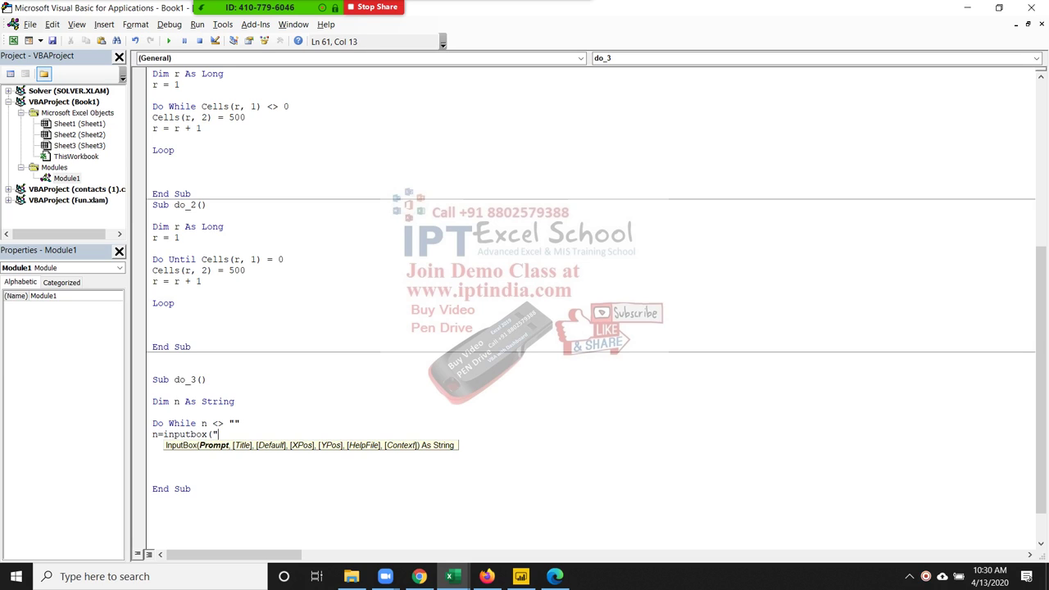
type("Plea")
type("se Ente")
type("r Name\"")
type(")")
key("Return")
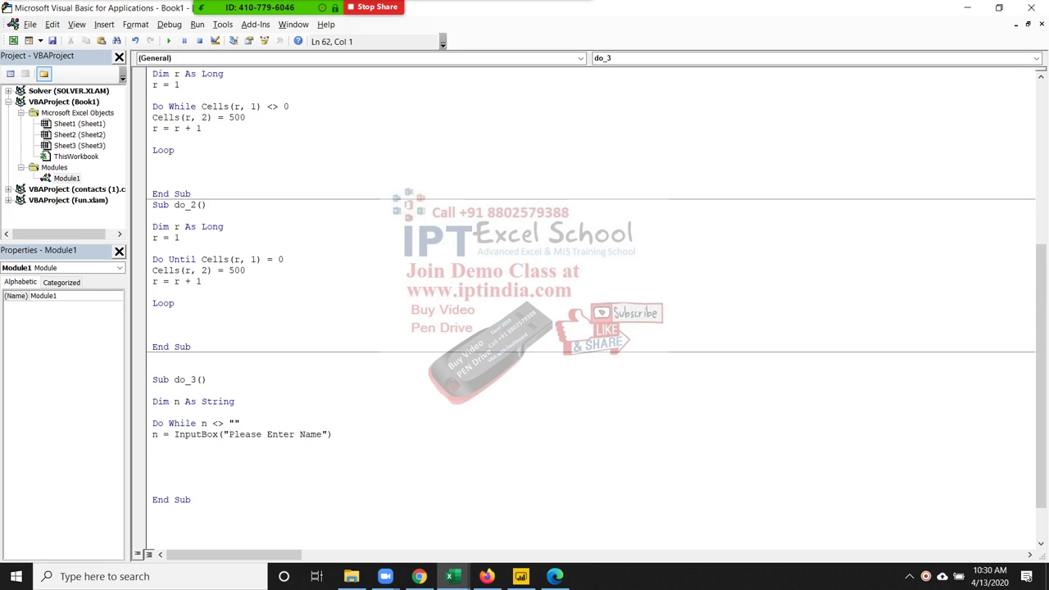
type("loop")
left_click(263, 434)
left_click(239, 435)
left_click(191, 499)
- Change the condition to n = "", run do_3, and resume after the type mismatch debug
double_click(217, 423)
type("=")
key("F5")
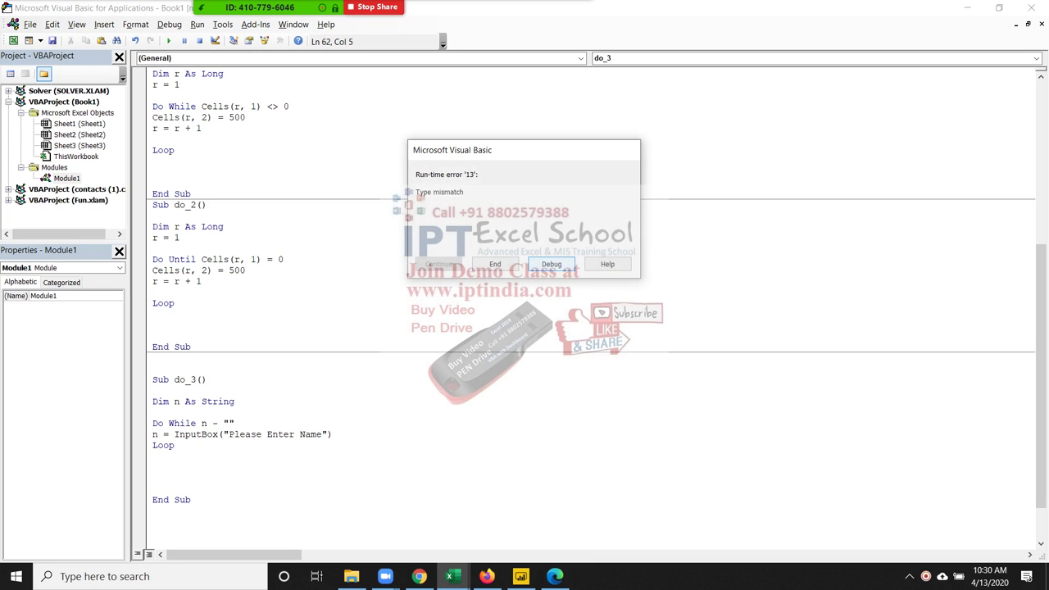
key("Return")
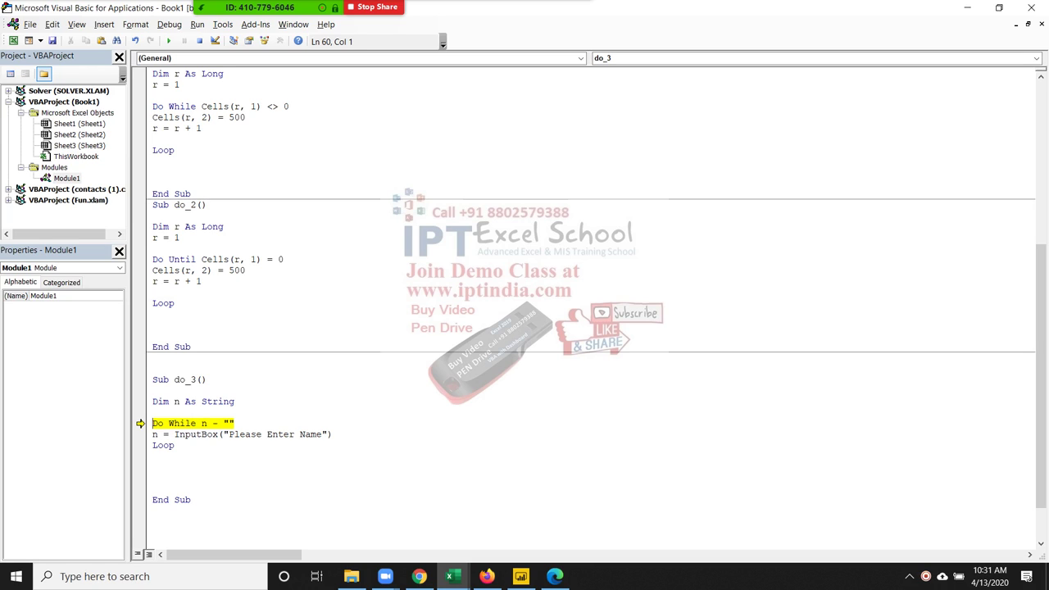
key("ctrl+z")
type("=")
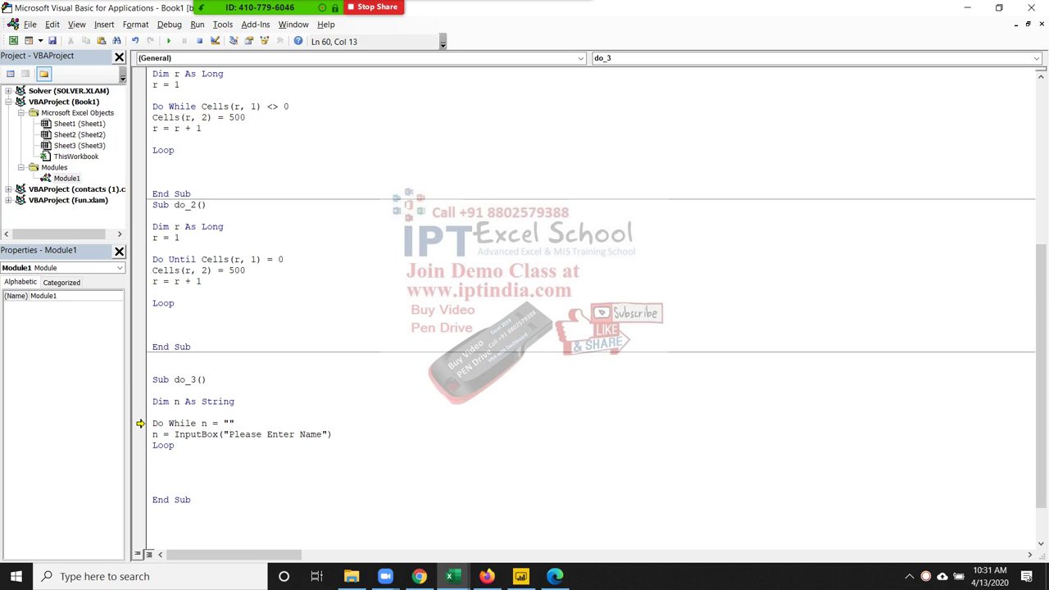
left_click(246, 434)
left_click(168, 41)
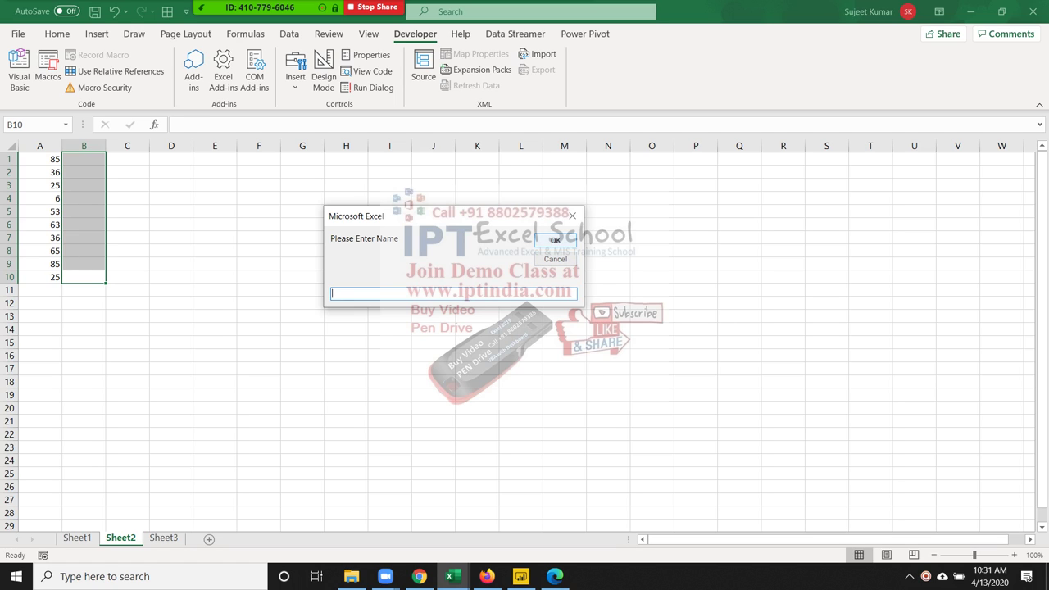
- Submit the prompt empty once, then enter a name so do_3 finishes
key("Return")
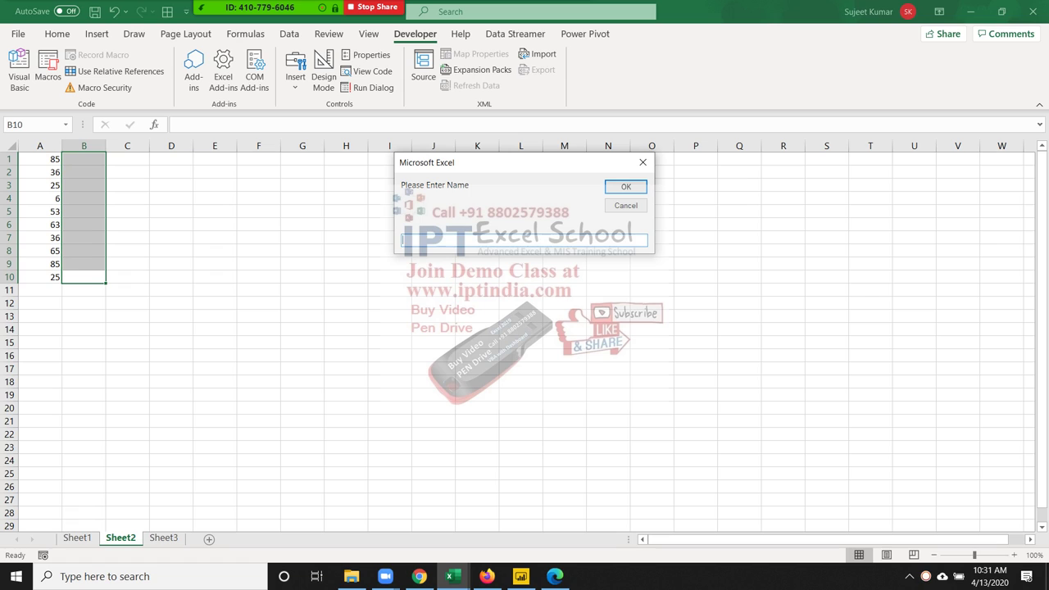
type("o")
key("BackSpace")
type("puja")
left_click(626, 187)
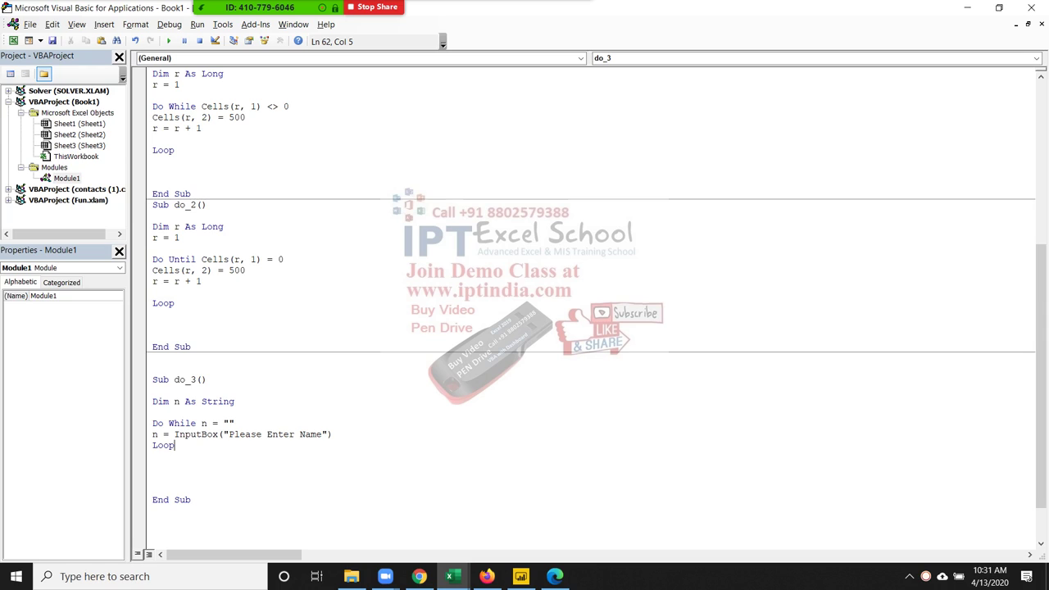
key("Up")
key("Up")
key("Home")
key("shift+Up")
key("Down")
key("shift+End")
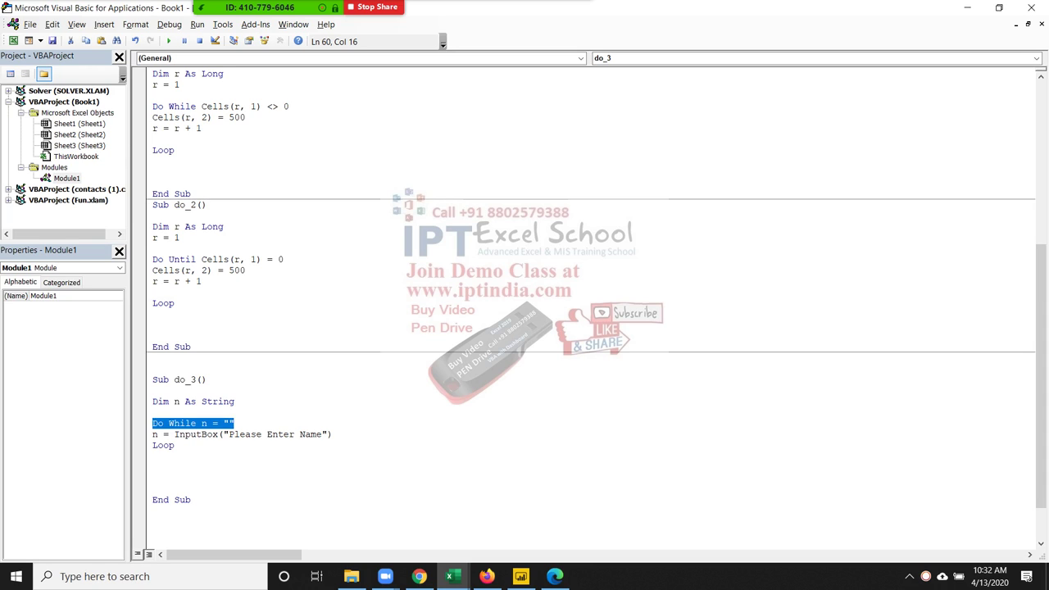
left_click(152, 468)
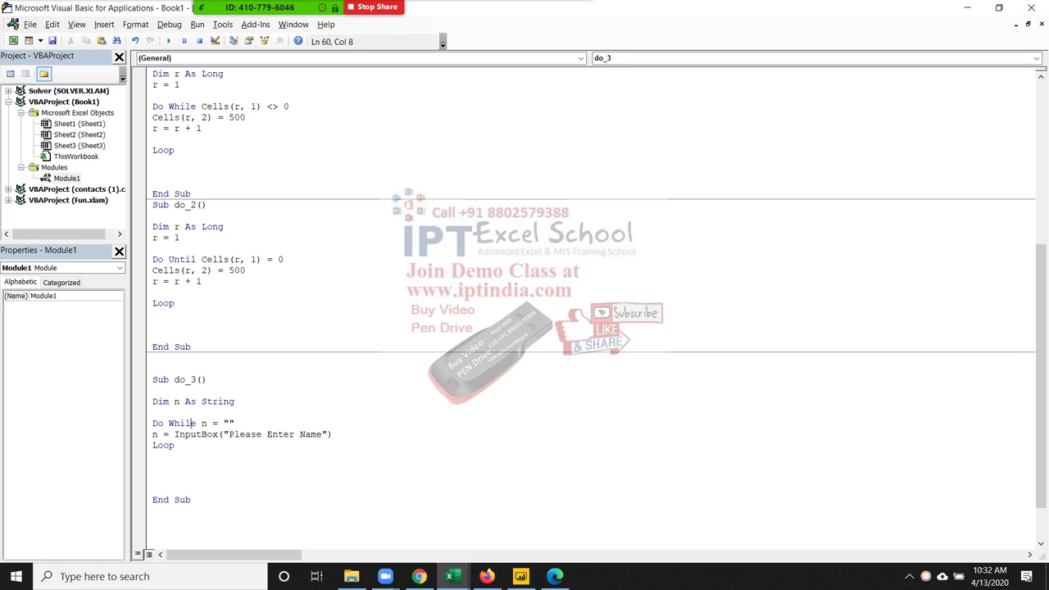
double_click(182, 423)
double_click(215, 423)
double_click(163, 445)
left_click(185, 423)
double_click(182, 423)
left_click_drag(201, 423, 234, 423)
left_click(139, 434)
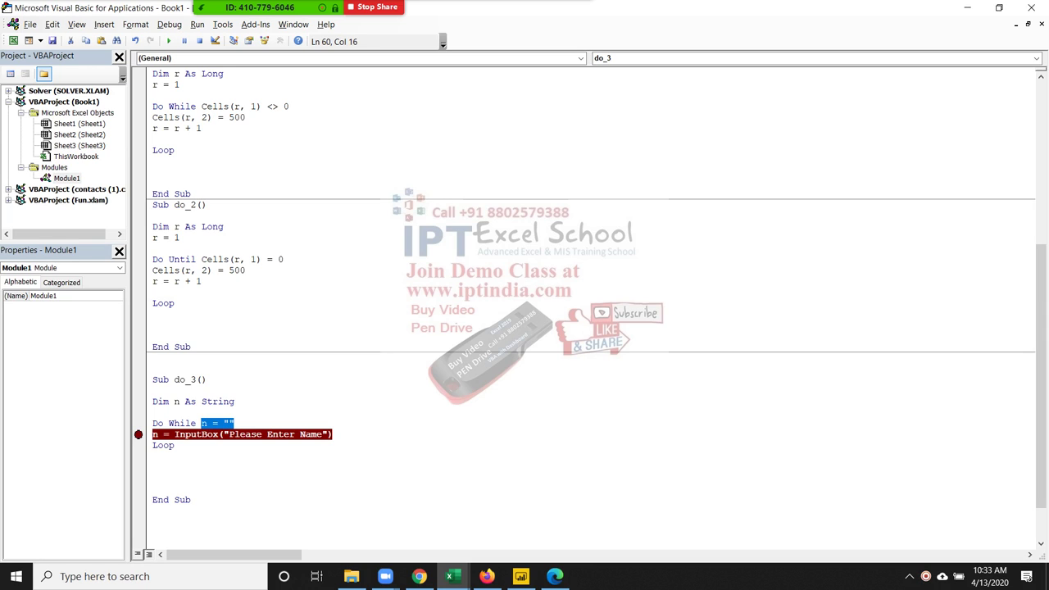
left_click(139, 445)
left_click(139, 435)
left_click(138, 445)
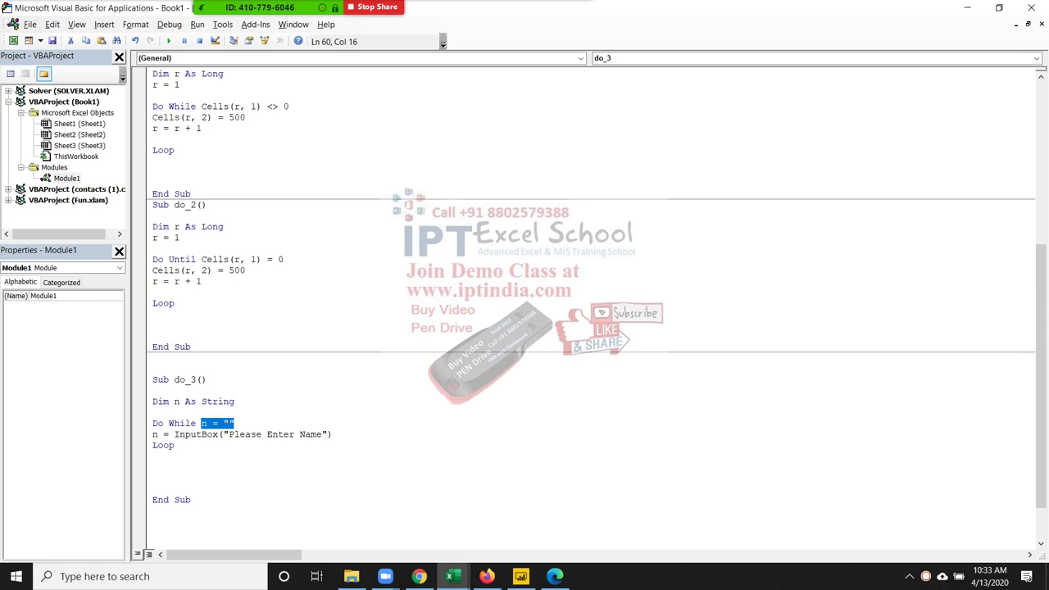
left_click_drag(153, 434, 157, 445)
double_click(158, 423)
double_click(228, 423)
key("Down")
key("Down")
key("Down")
key("Down")
key("Down")
key("Down")
key("Down")
key("Down")
key("Down")
key("Down")
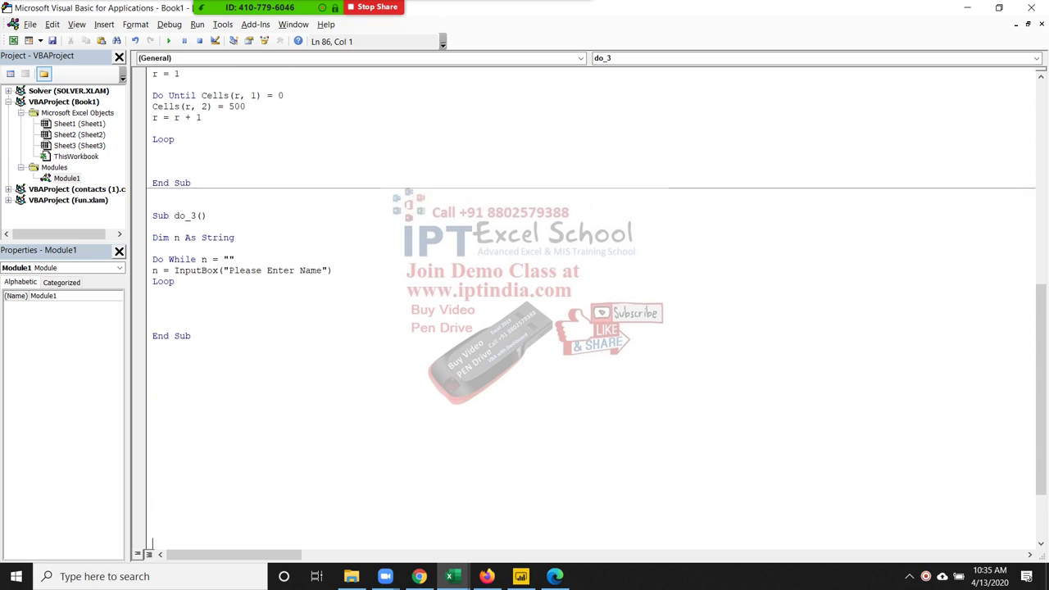
scroll(574, 328, "down", 3)
- Create Sub rv_1 below do_3 with a For i = 1 To 100 … Next i loop
left_click(152, 270)
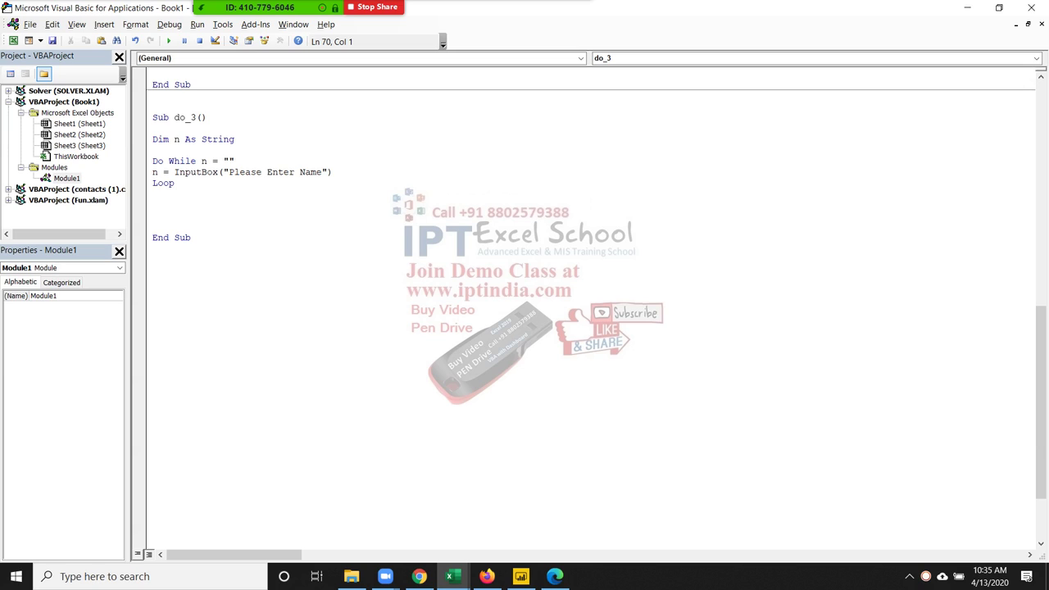
type("sub ")
type("rv-")
key("BackSpace")
type("_1")
type("()")
key("Return")
key("Return")
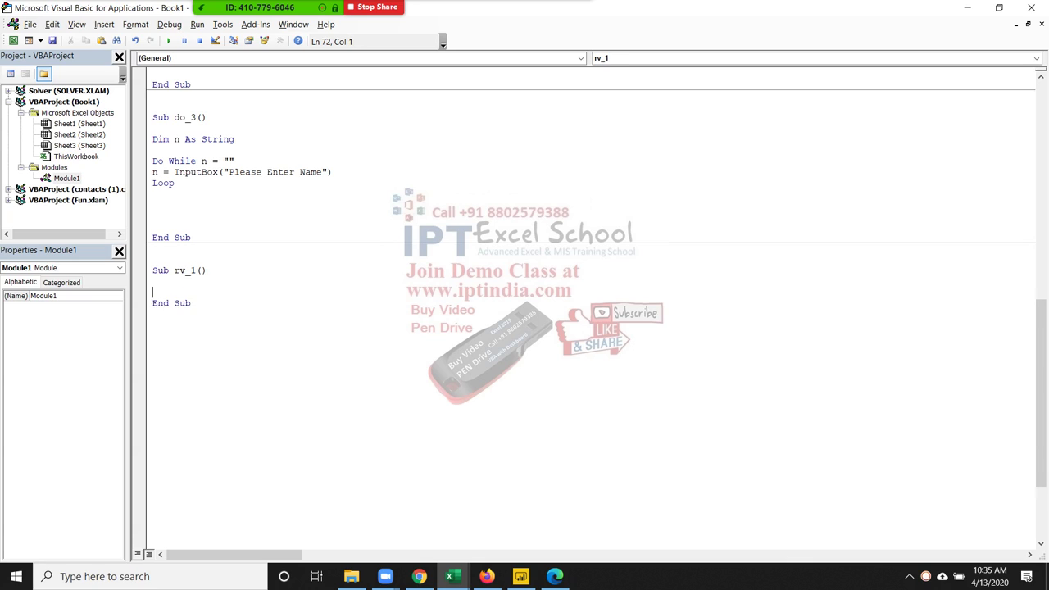
key("Return")
key("Up")
type("f")
type("or i ")
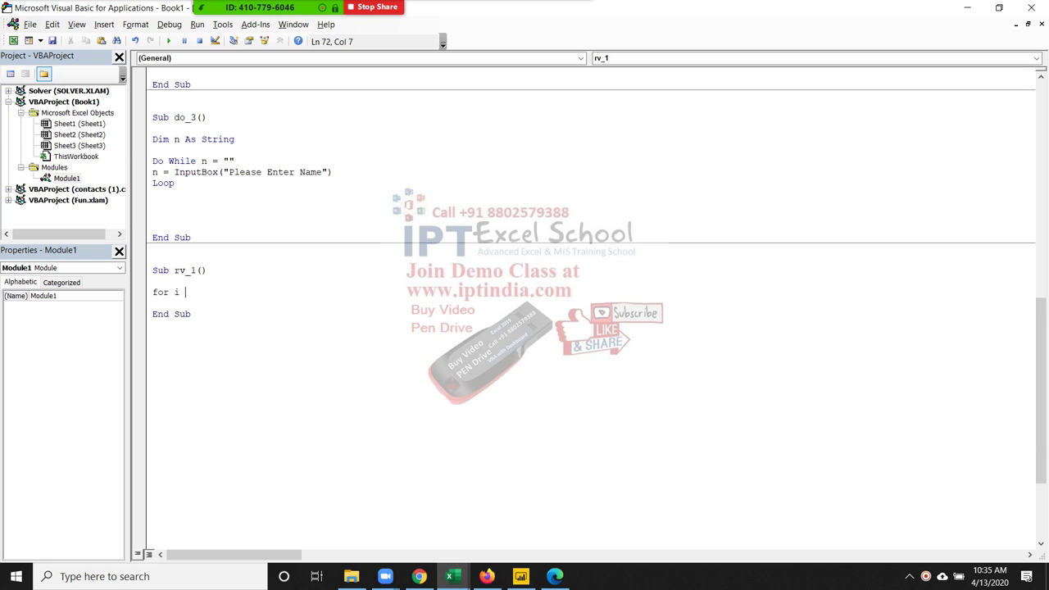
type("= 1 ")
type("to 100")
key("Return")
key("Return")
key("Return")
type("next ")
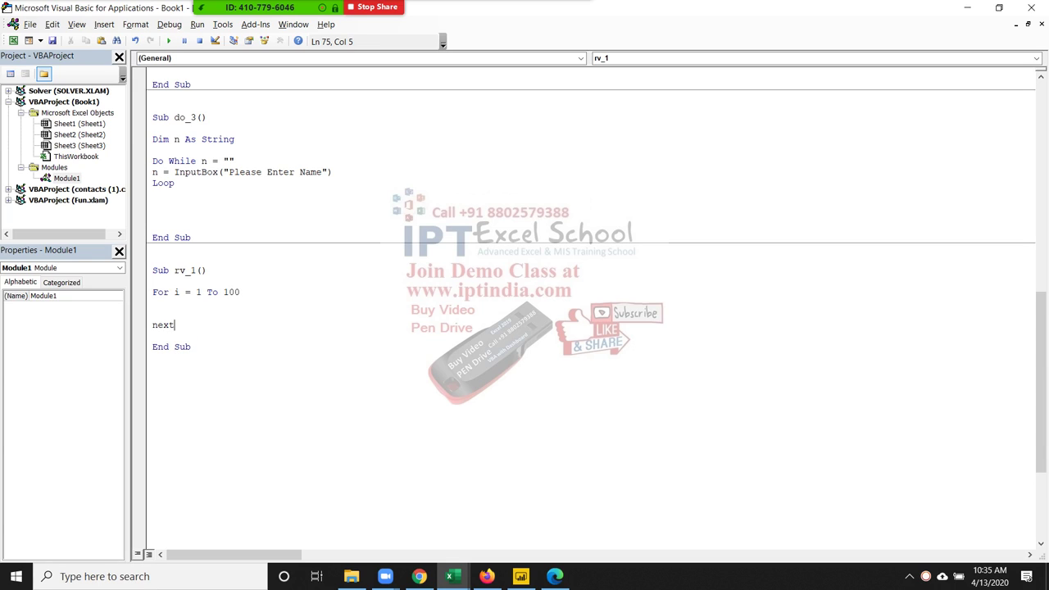
type("i")
- Add the line Cells(i, 1) = i inside the loop to write i into column A
left_click(153, 314)
type("m")
type("sgb")
key("BackSpace")
key("BackSpace")
key("BackSpace")
key("BackSpace")
left_click(152, 303)
type("cell")
type("s(i")
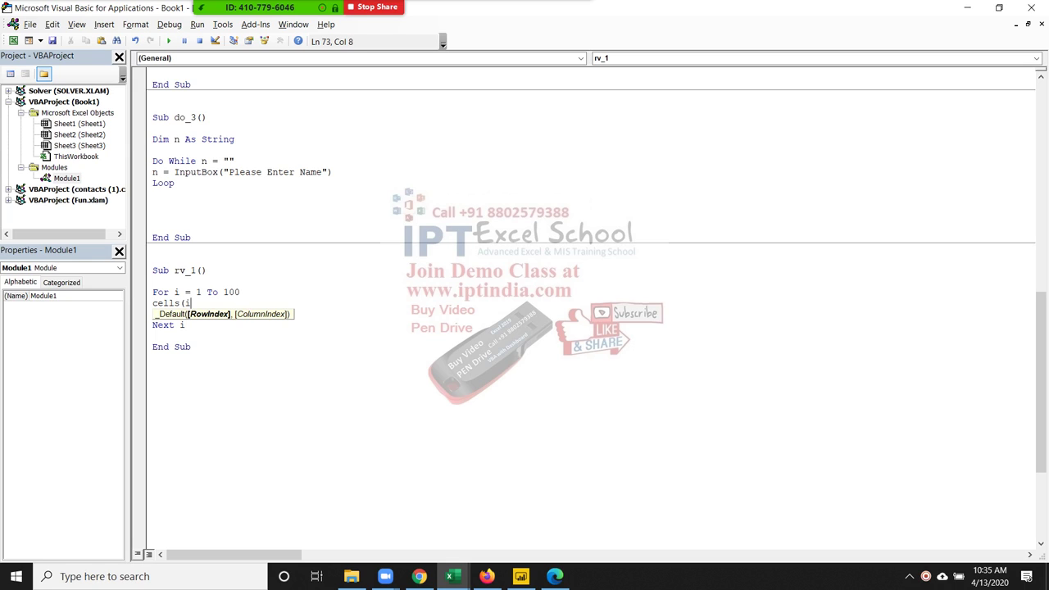
type(",1)=")
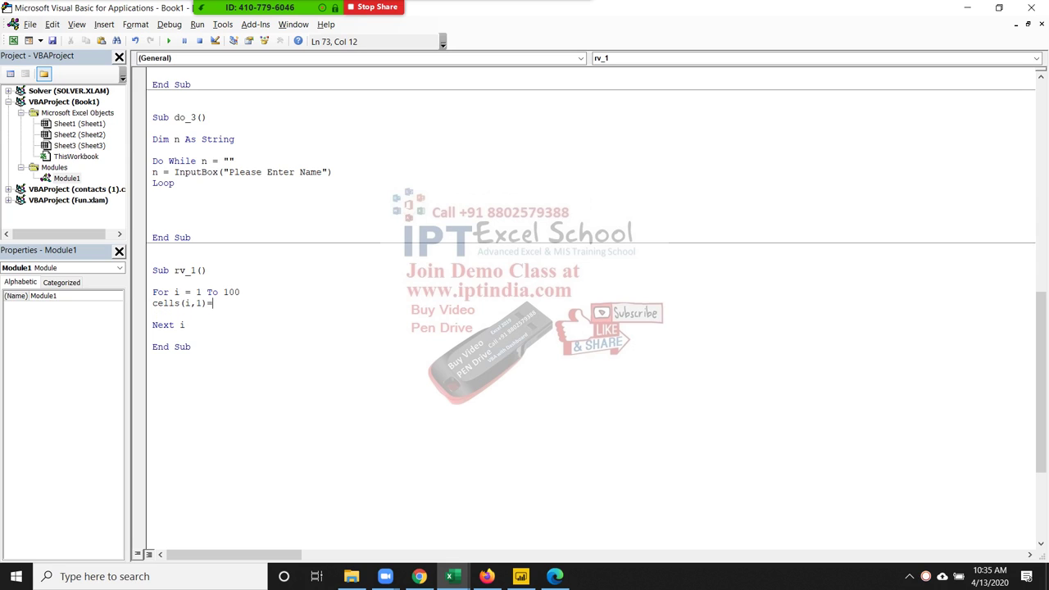
type("i")
left_click(152, 357)
- Clear the old values from column A, then run rv_1 with F5
key("alt+F11")
left_click(39, 159)
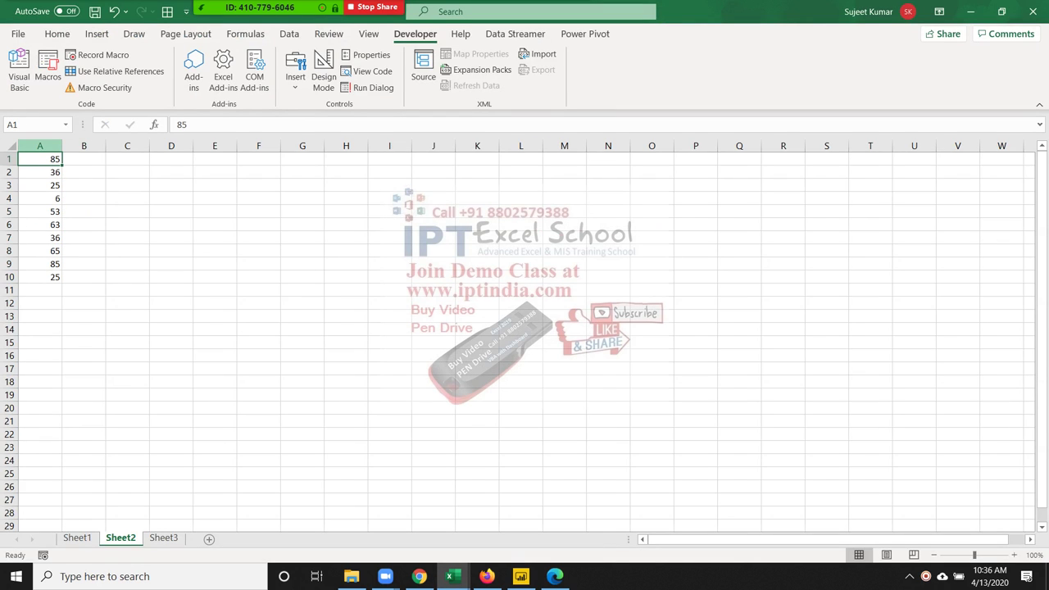
left_click(39, 146)
key("Delete")
key("alt+F11")
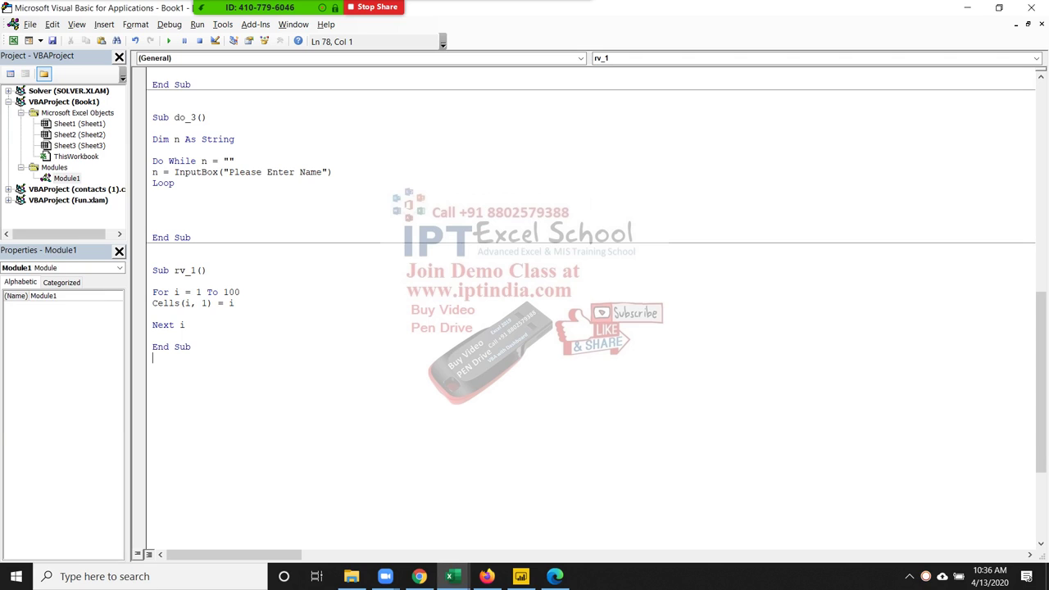
left_click(180, 292)
key("F5")
- Check the 1–100 results on Sheet2, then append Step 2 to the For line
key("alt+Tab")
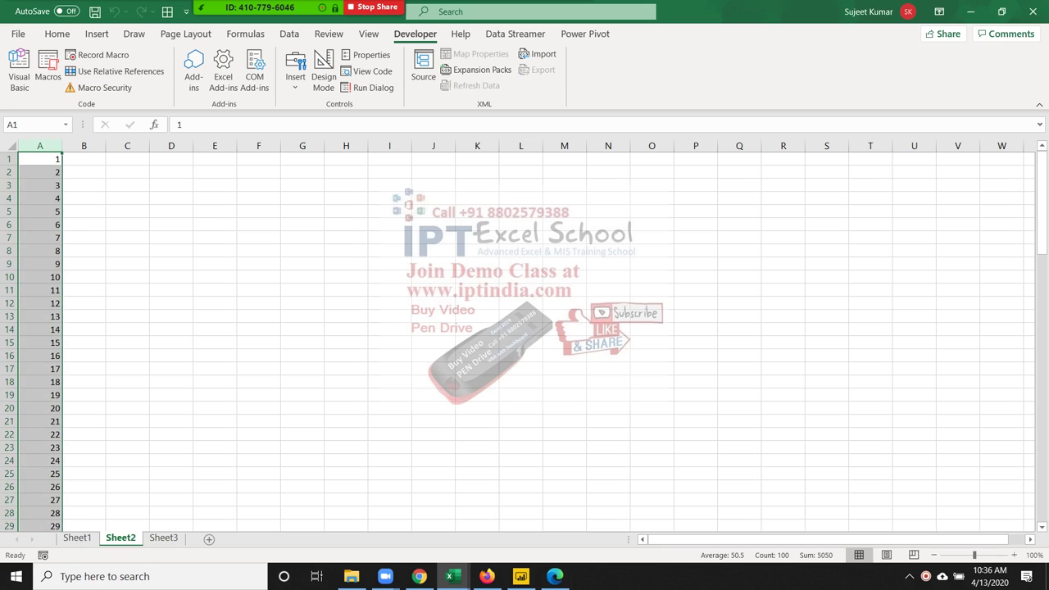
key("alt+F11")
left_click(234, 303)
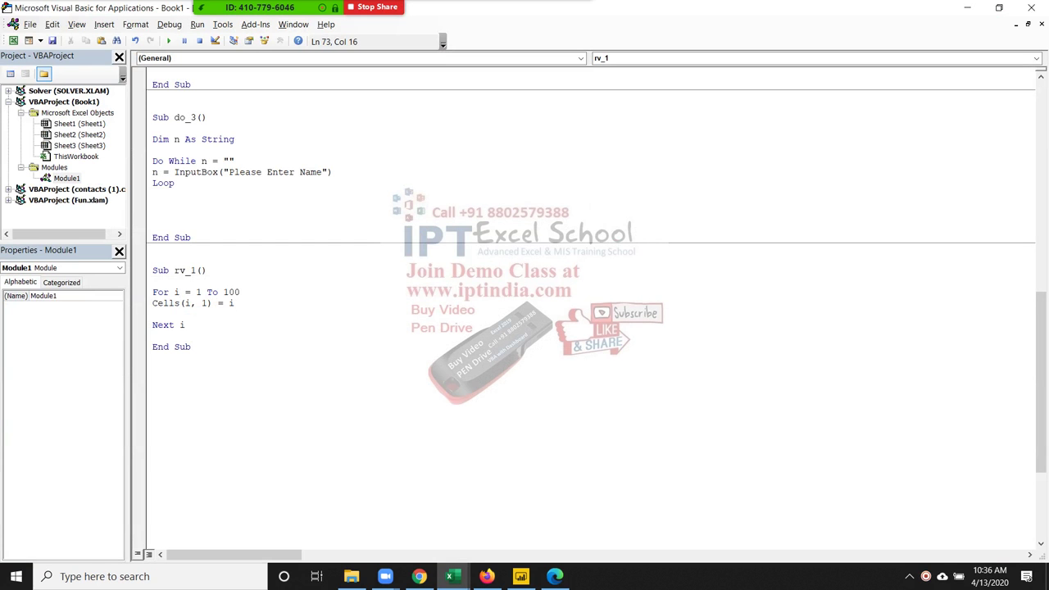
left_click(240, 292)
type("ste")
type("p 2")
- Clear the 1–100 values from column A and run rv_1 with Step 2
left_click(186, 324)
left_click(206, 303)
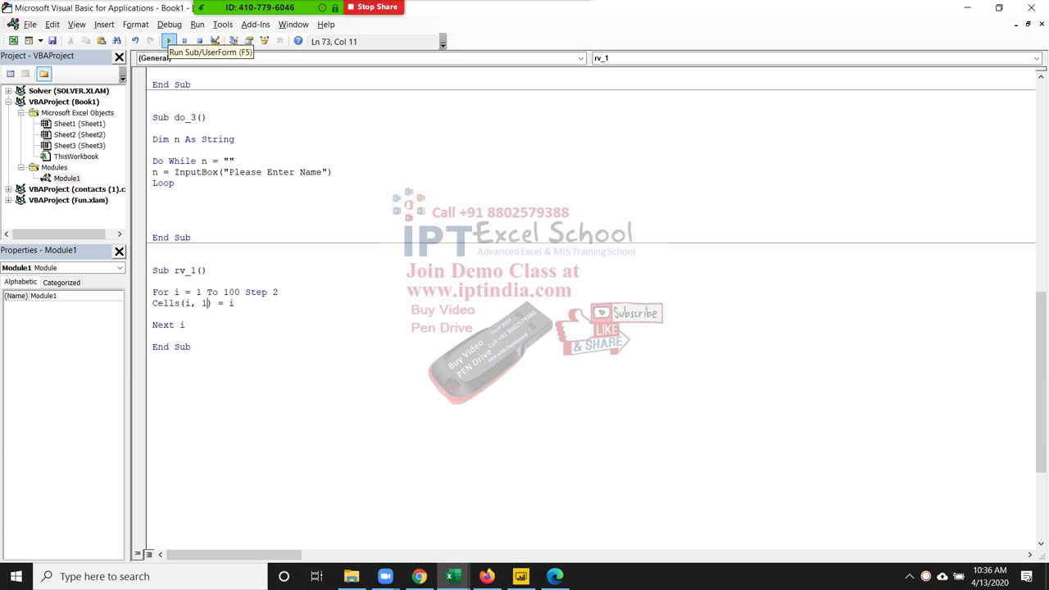
key("alt+F11")
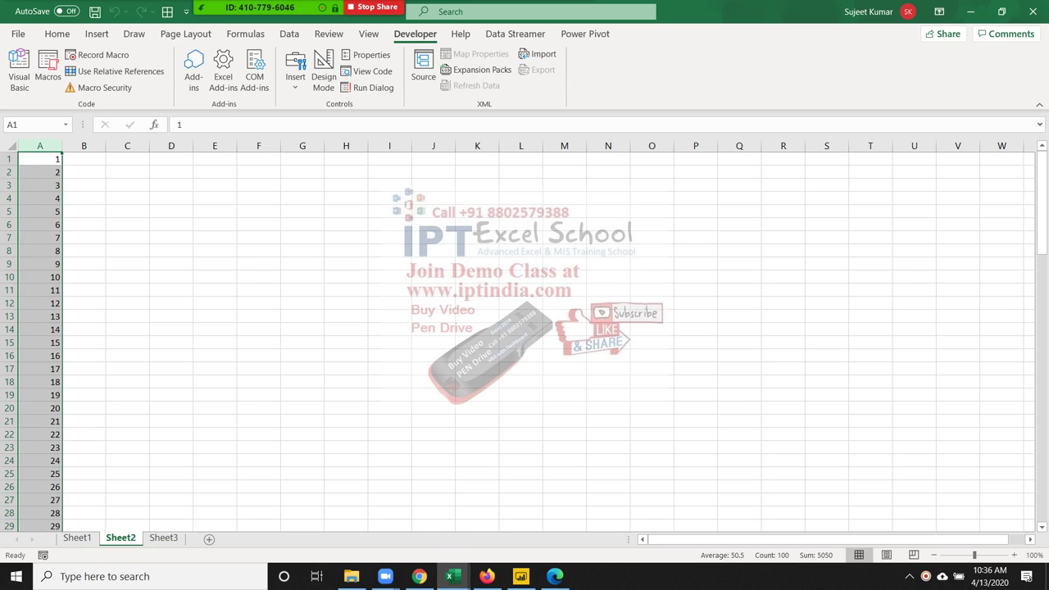
key("Delete")
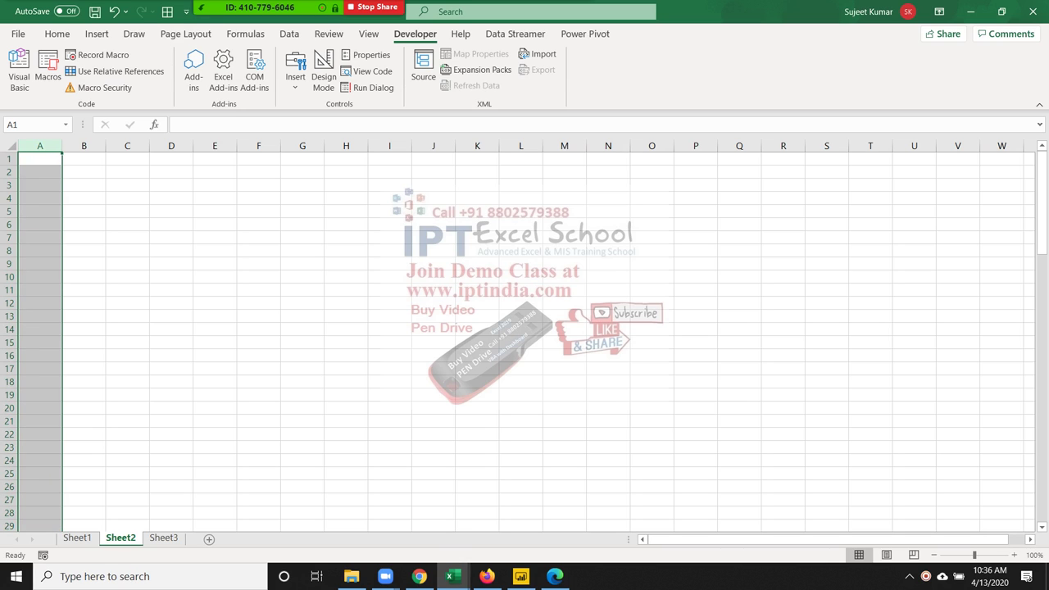
left_click(39, 159)
key("alt+Tab")
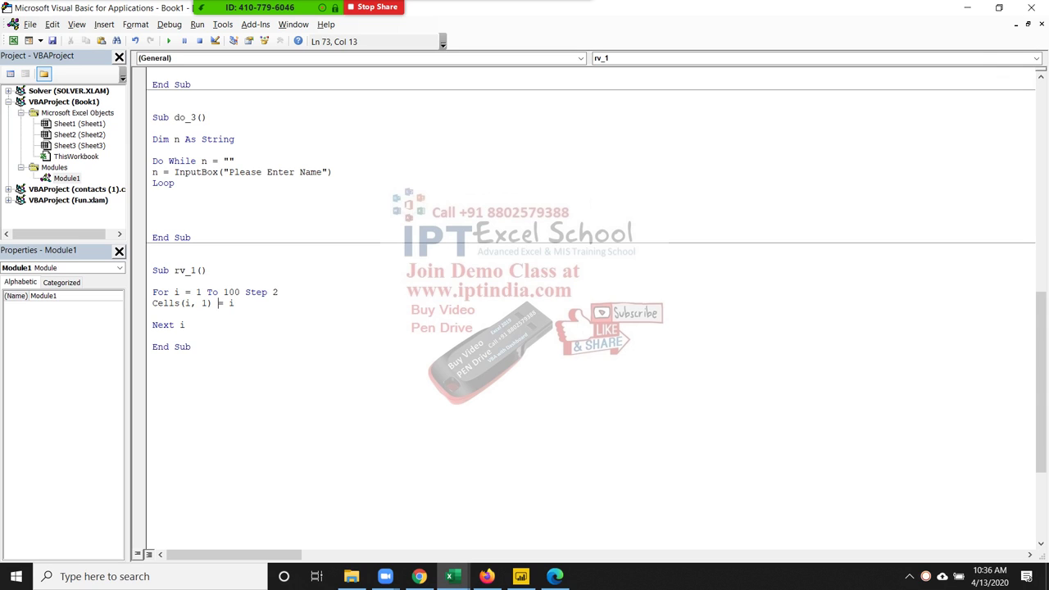
key("F5")
- Inspect the odd numbers in alternate rows of column A, then clear the column
key("alt+Tab")
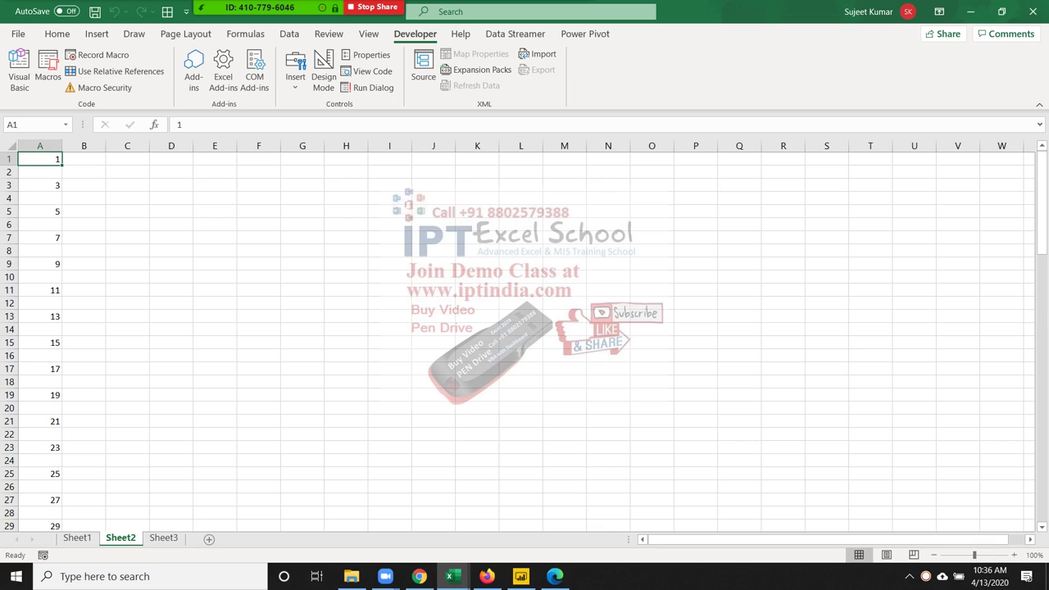
left_click(40, 186)
left_click(39, 198)
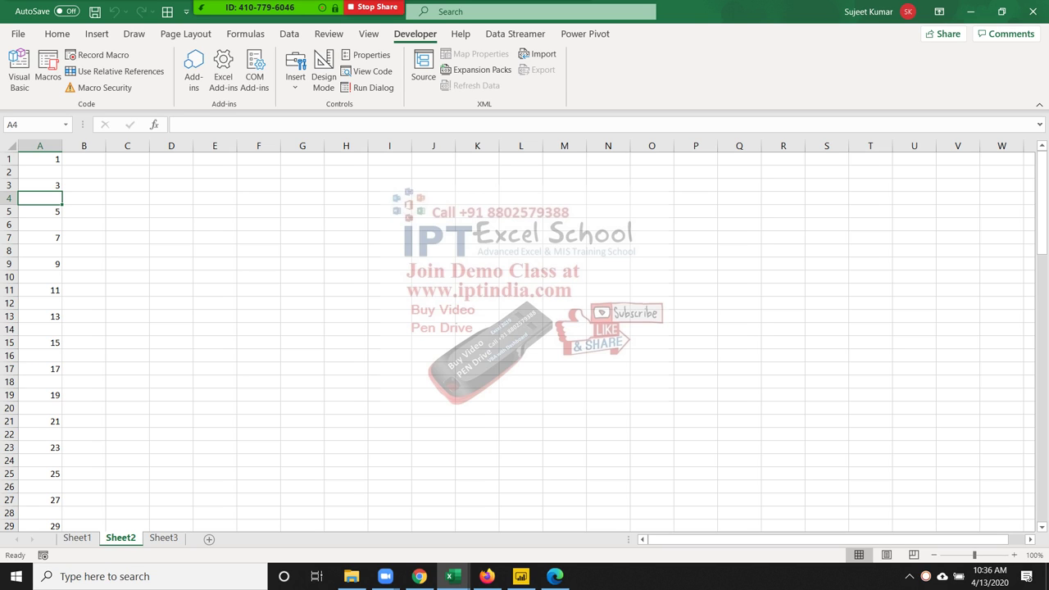
left_click(39, 145)
key("Delete")
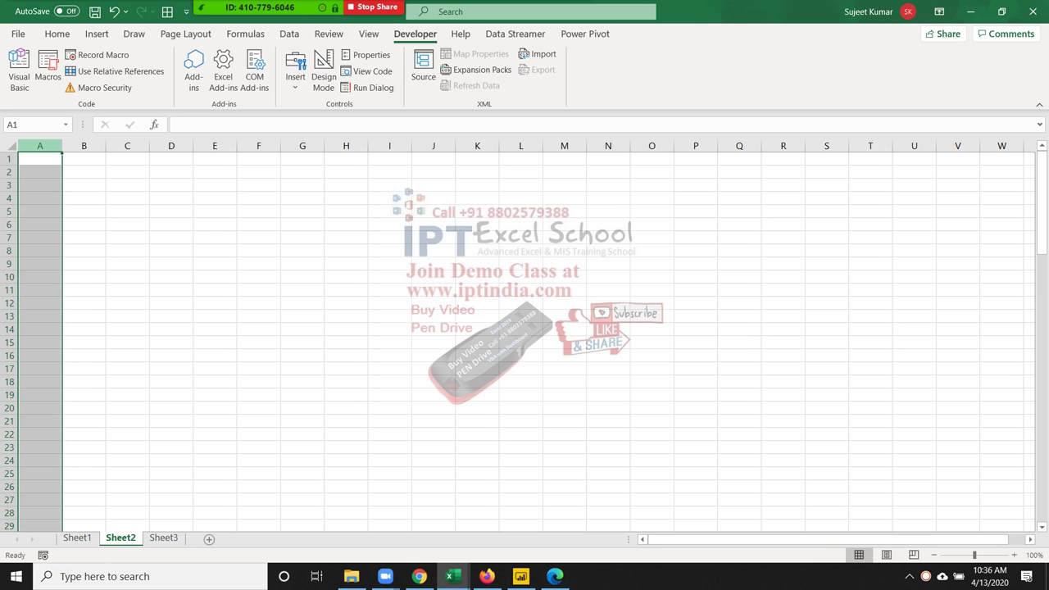
key("alt+F11")
- Run rv_1 with Step 3 and check the blank cells between 1, 4, 7… in column A
left_click(278, 291)
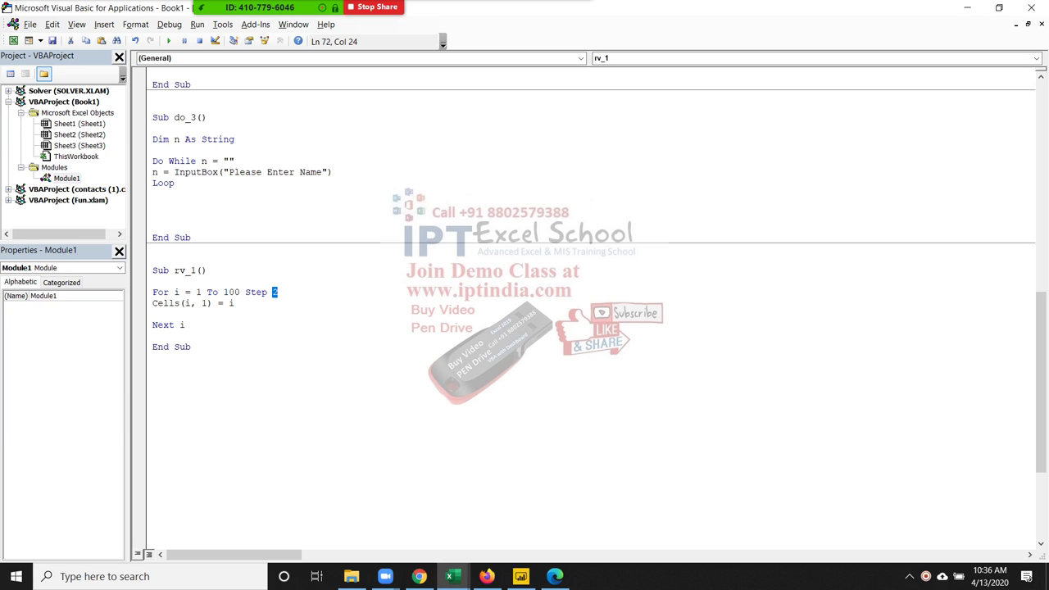
left_click(152, 336)
left_click(152, 314)
key("F5")
key("alt+F11")
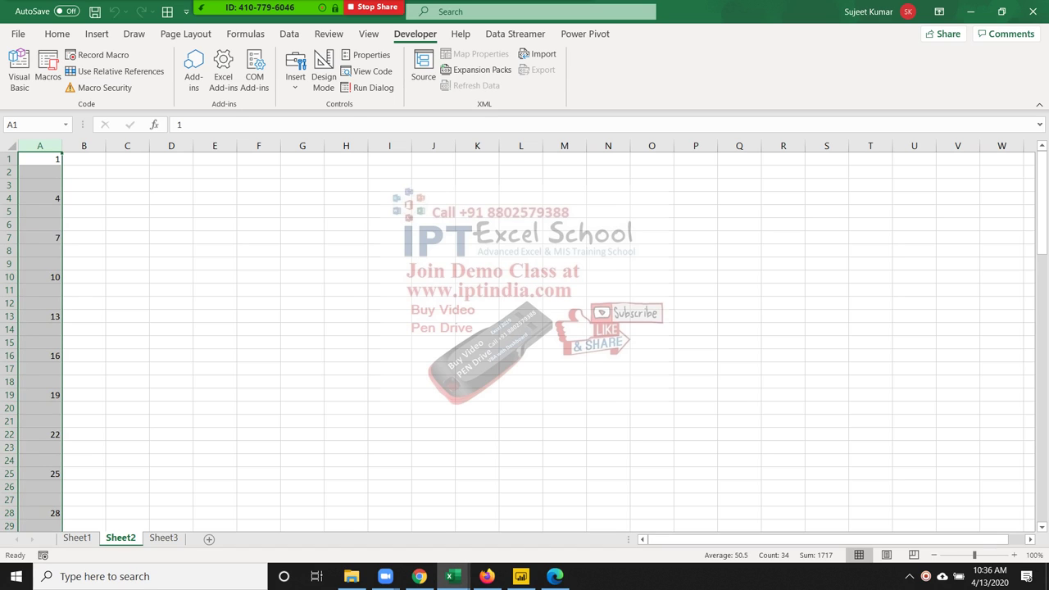
left_click_drag(40, 172, 39, 304)
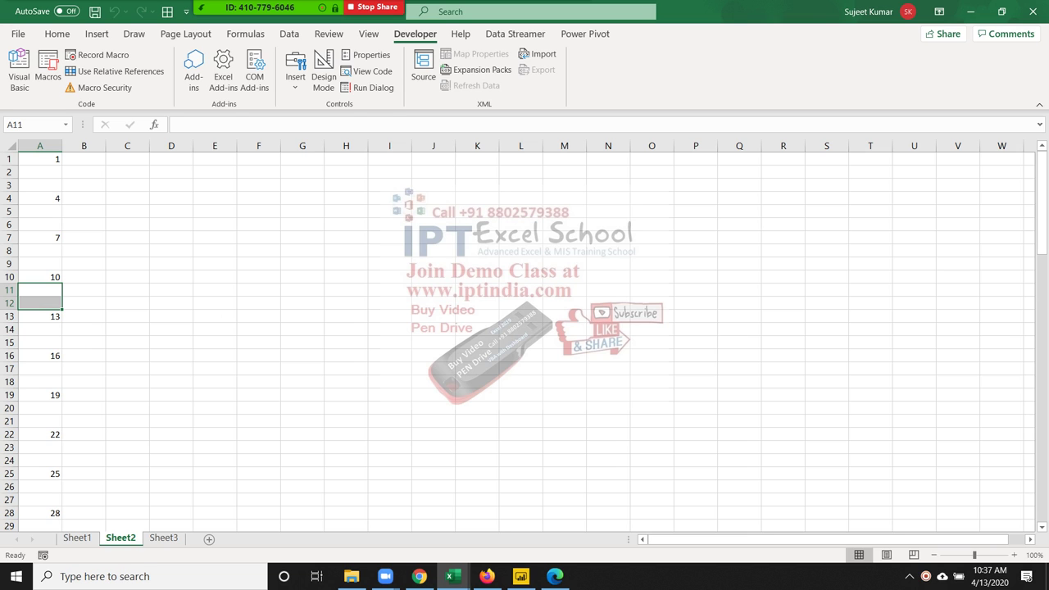
key("alt+F11")
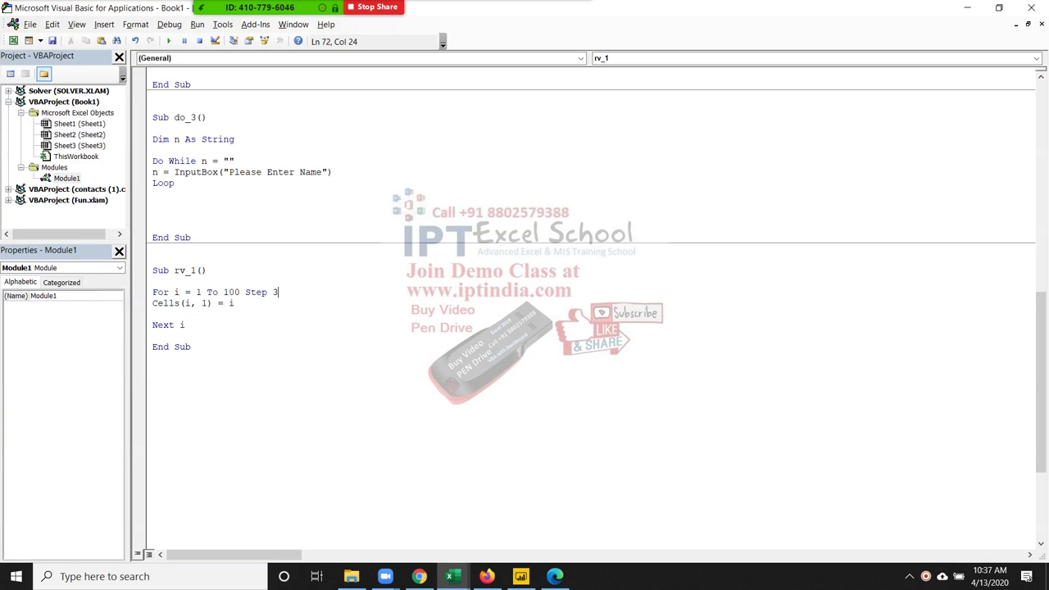
- Rewrite the For line as For i = 100 To 1 Step -1
key("shift+Left")
type("-1")
left_click(186, 324)
left_click(173, 292)
double_click(198, 292)
type("1")
type("00")
left_click(235, 292)
double_click(241, 292)
type("1")
left_click(152, 336)
- On the worksheet, select column A and then a few cells in column B
key("alt+F11")
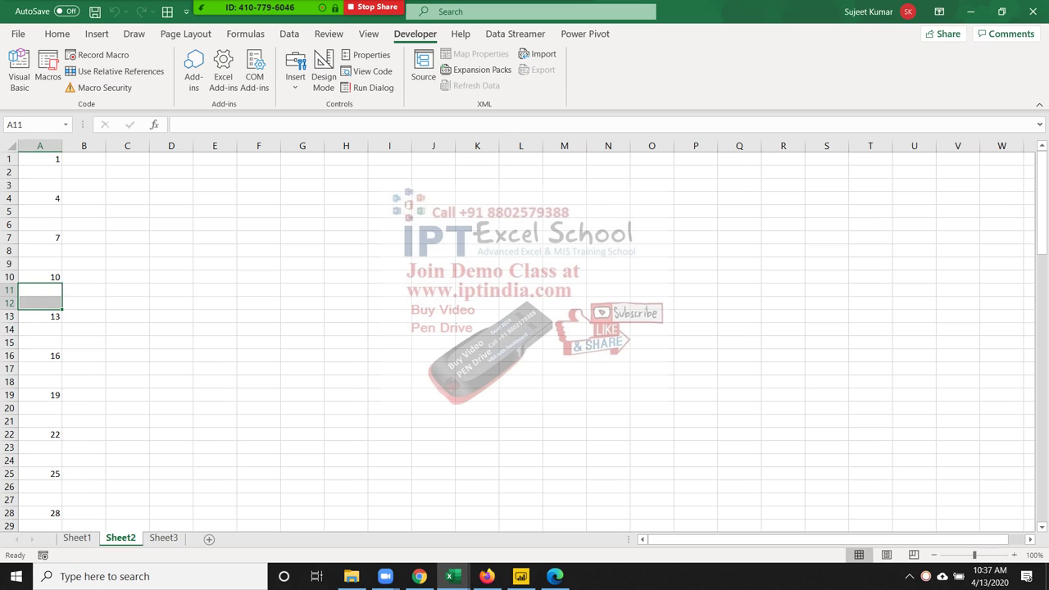
left_click(40, 146)
left_click_drag(84, 218, 84, 251)
- Run the countdown macro and check column A's values from top to last row
key("alt+F11")
key("alt+Tab")
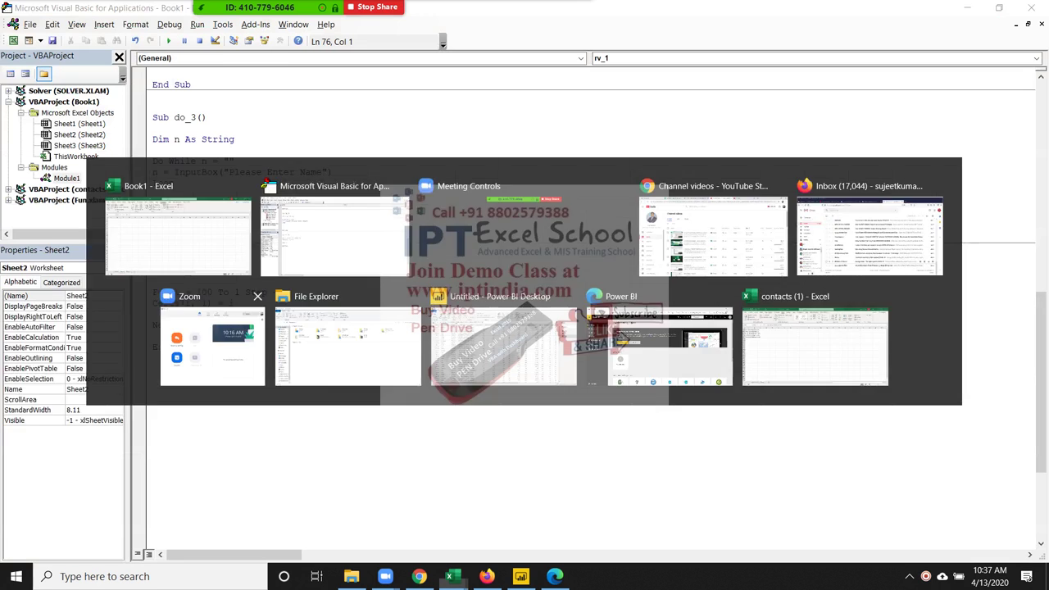
left_click(186, 324)
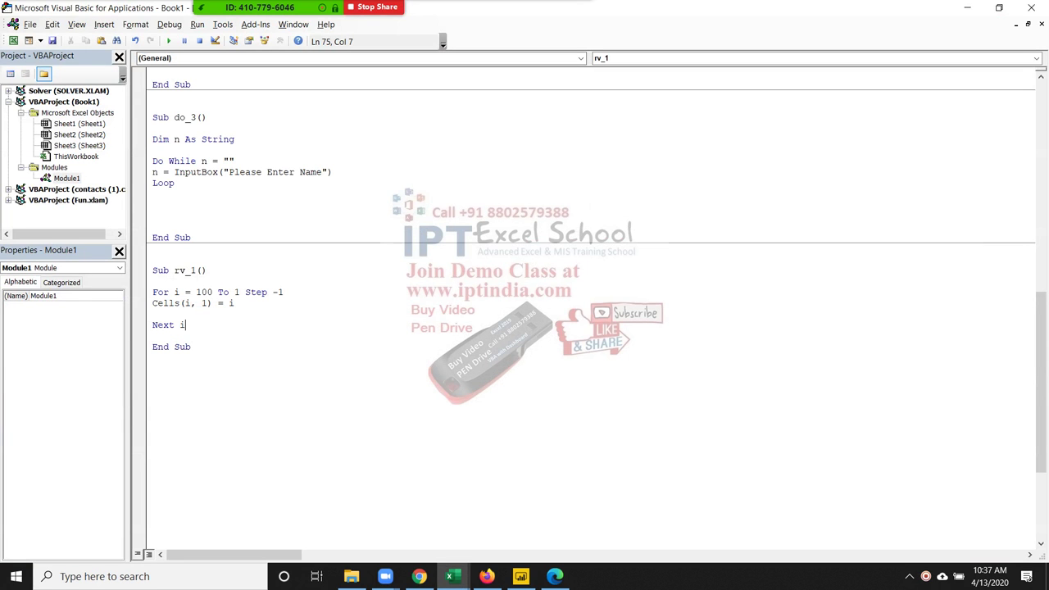
key("F5")
key("alt+F11")
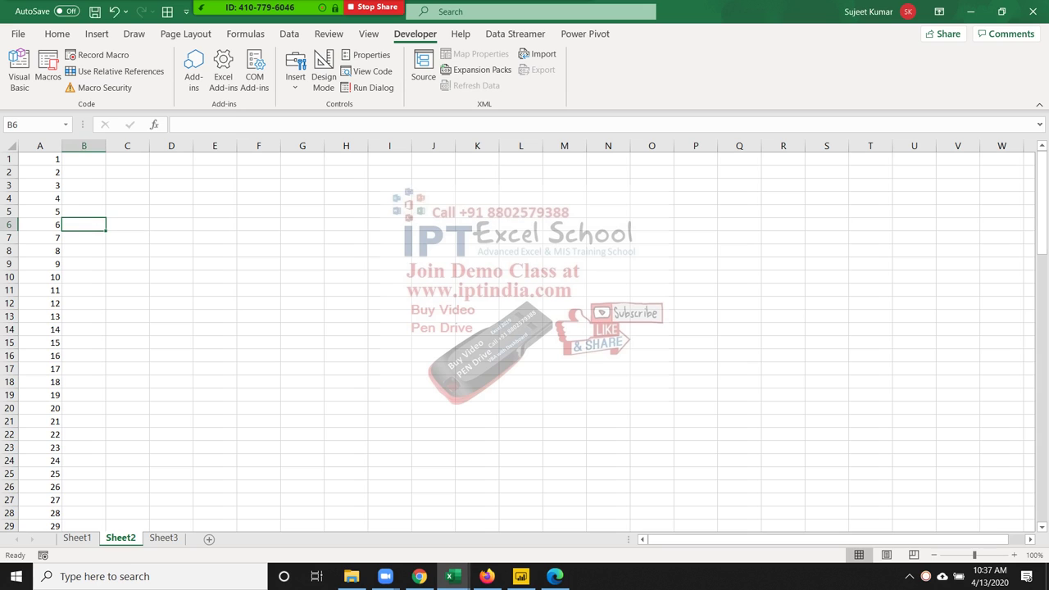
left_click(40, 185)
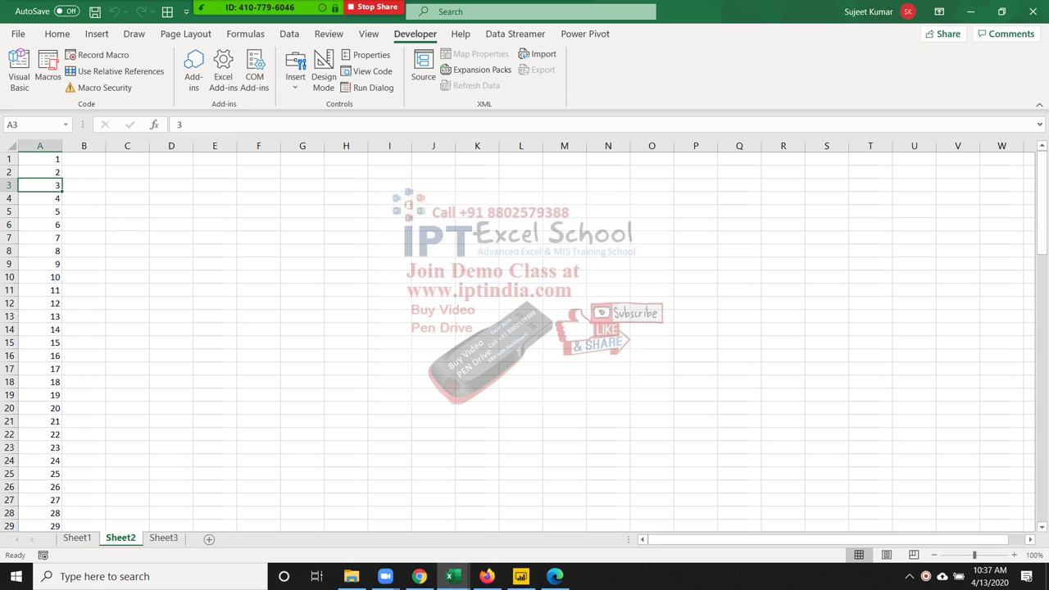
key("ctrl+Down")
key("ctrl+Up")
- Delete the minus sign so the loop steps by 1, and try running it again
key("alt+F11")
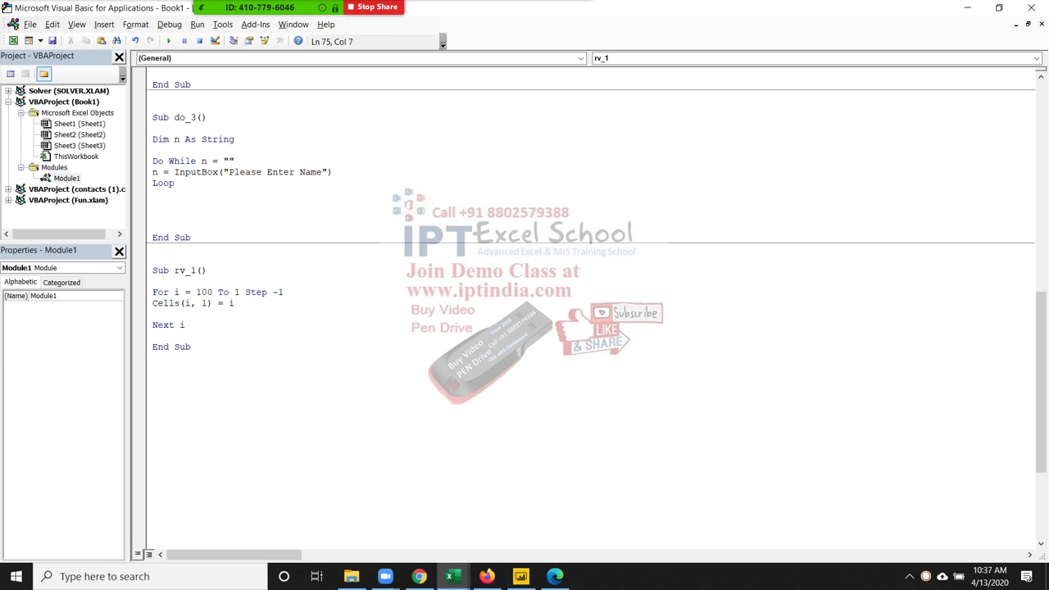
left_click(278, 292)
key("BackSpace")
left_click(154, 314)
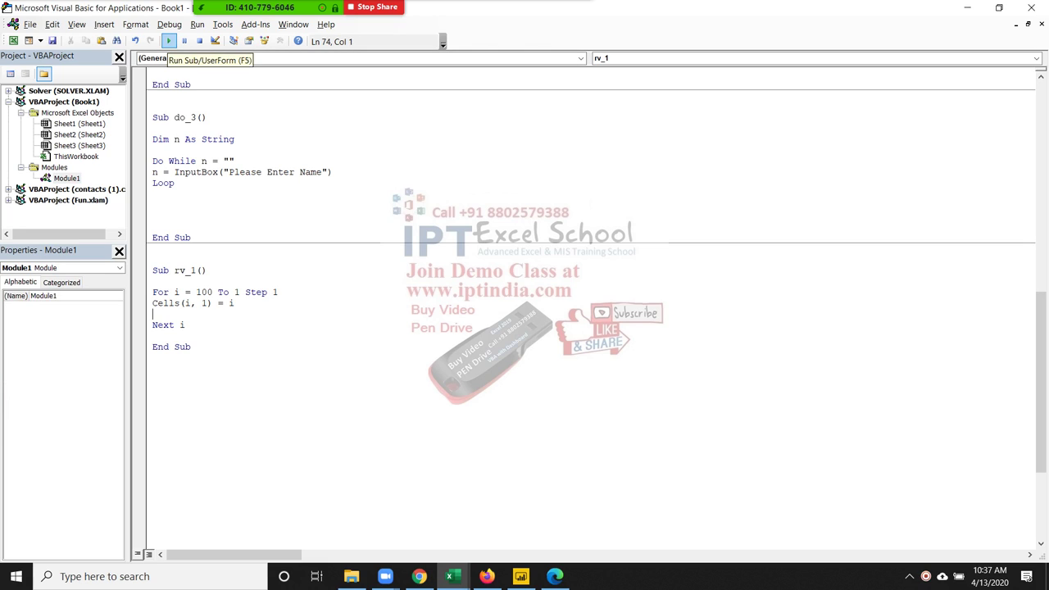
key("alt+F11")
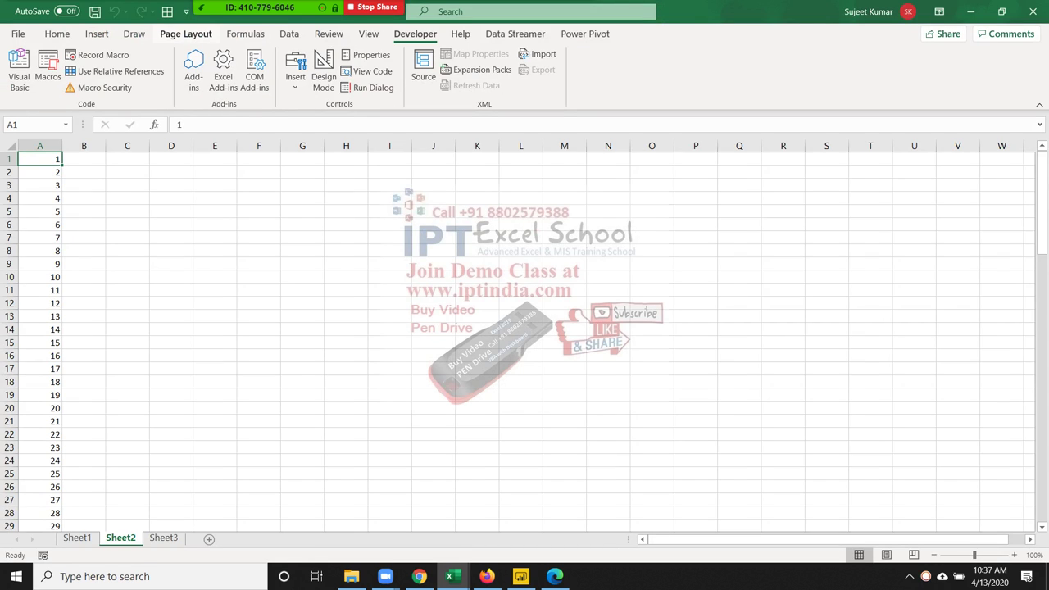
key("alt+F11")
- Restore For i = 1 To 100 Step 1, run rv_1, and select A1:A100 to confirm the 5050 sum
double_click(204, 291)
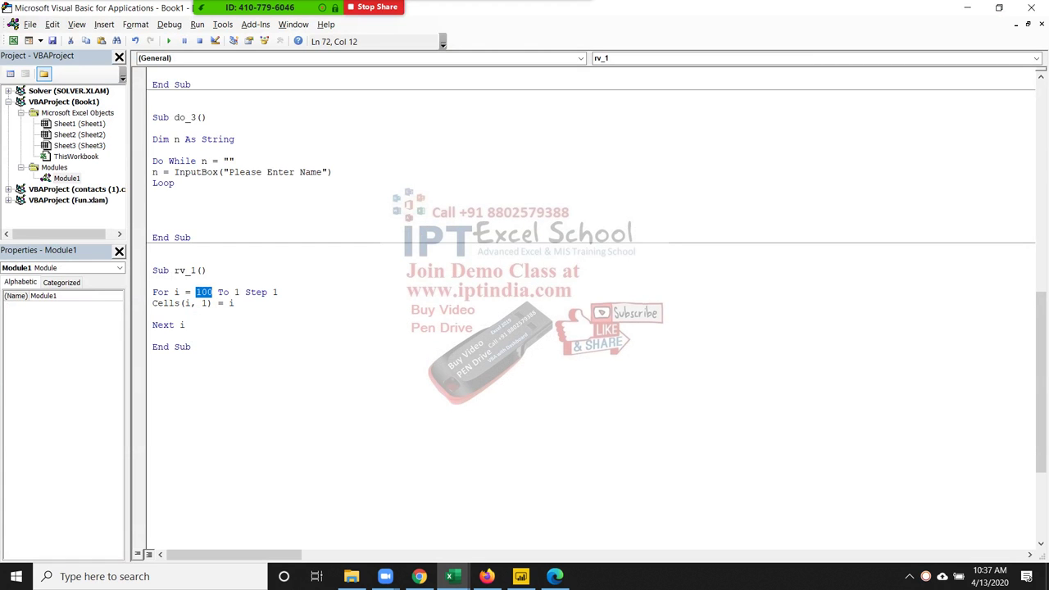
type("1")
left_click(229, 292)
type("00")
key("Down")
key("Down")
key("F5")
key("alt+F11")
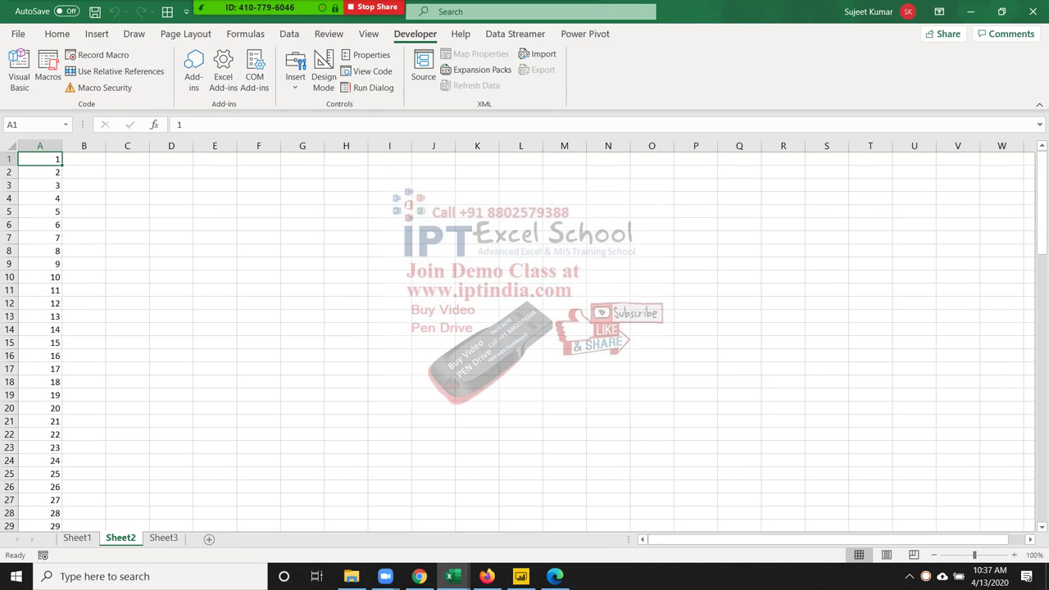
key("ctrl+shift+Down")
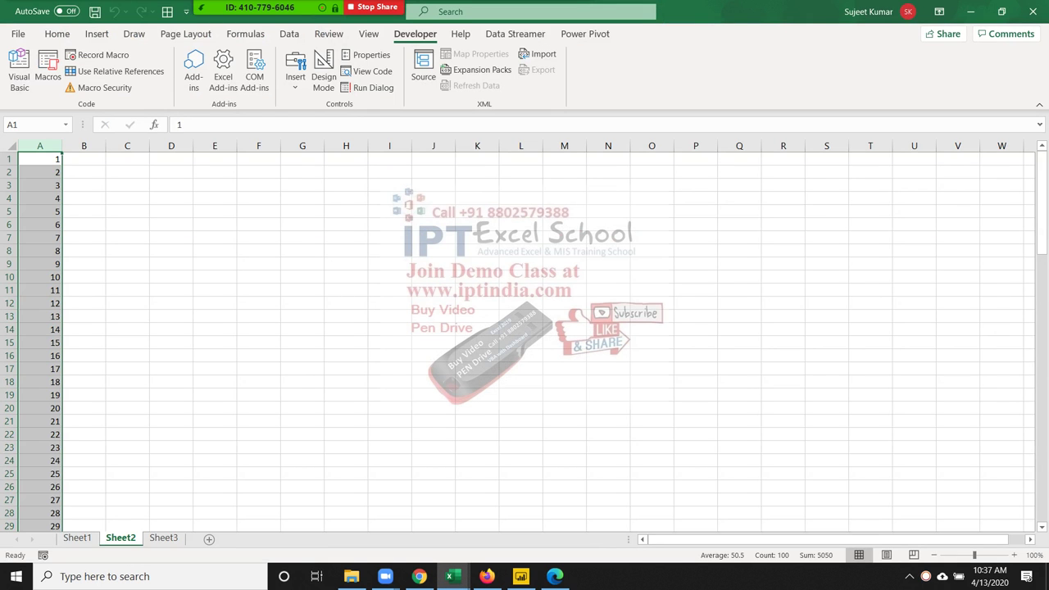
- Clear column A and rerun rv_1 to refill it with 1–100
key("Delete")
key("Down")
key("alt+F11")
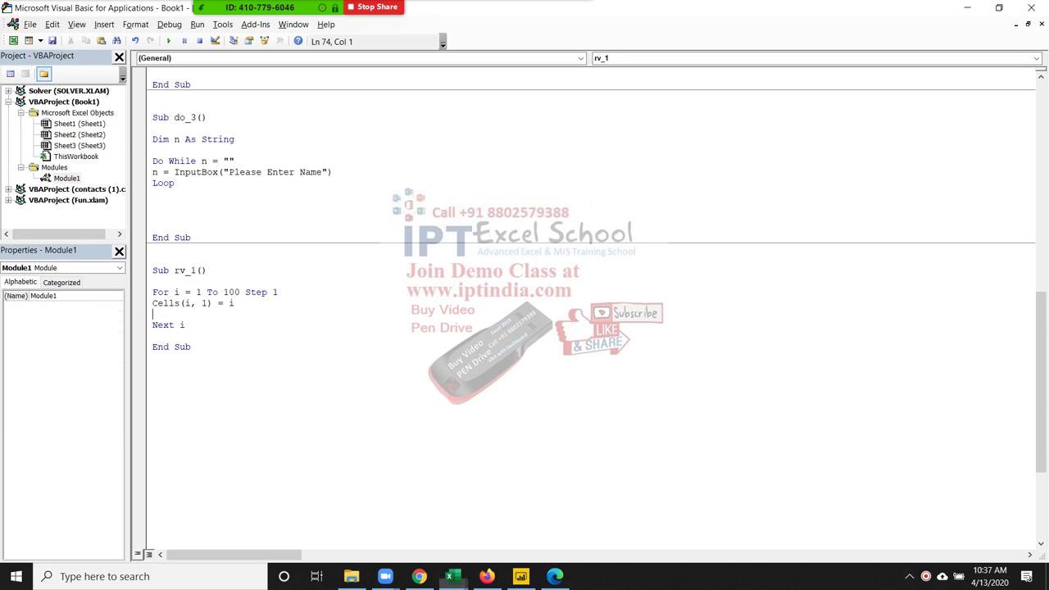
key("F5")
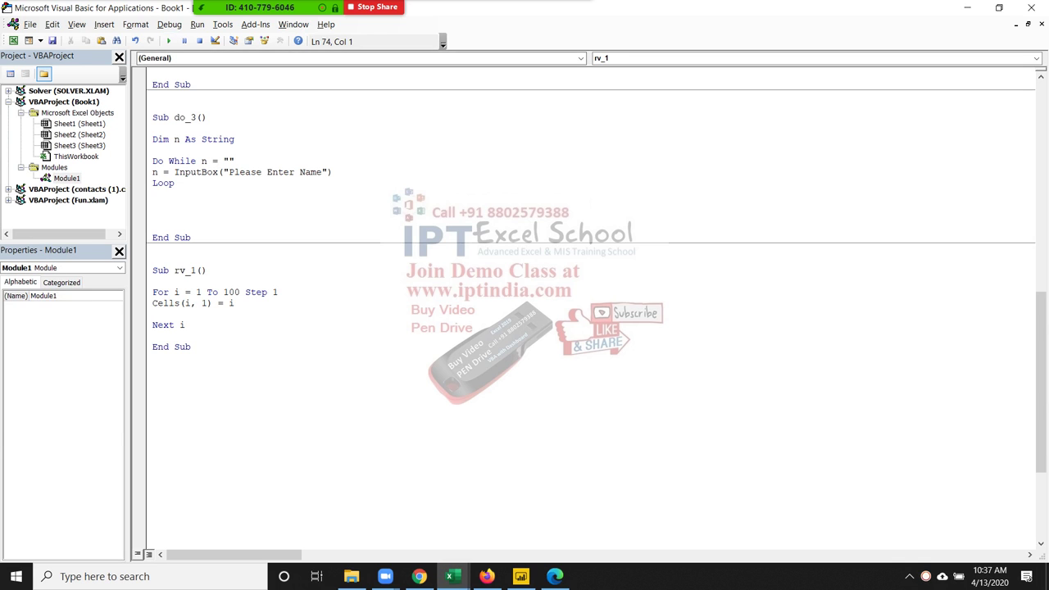
key("alt+F11")
key("alt+Tab")
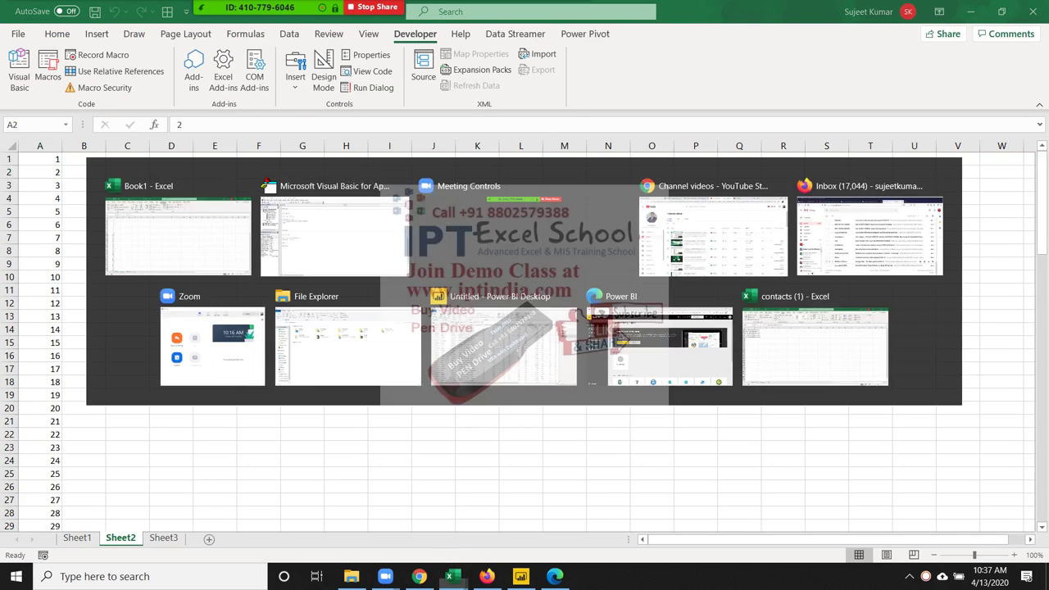
- Change the loop to Step -1, clear column A, and run the macro
left_click(273, 292)
type("-1")
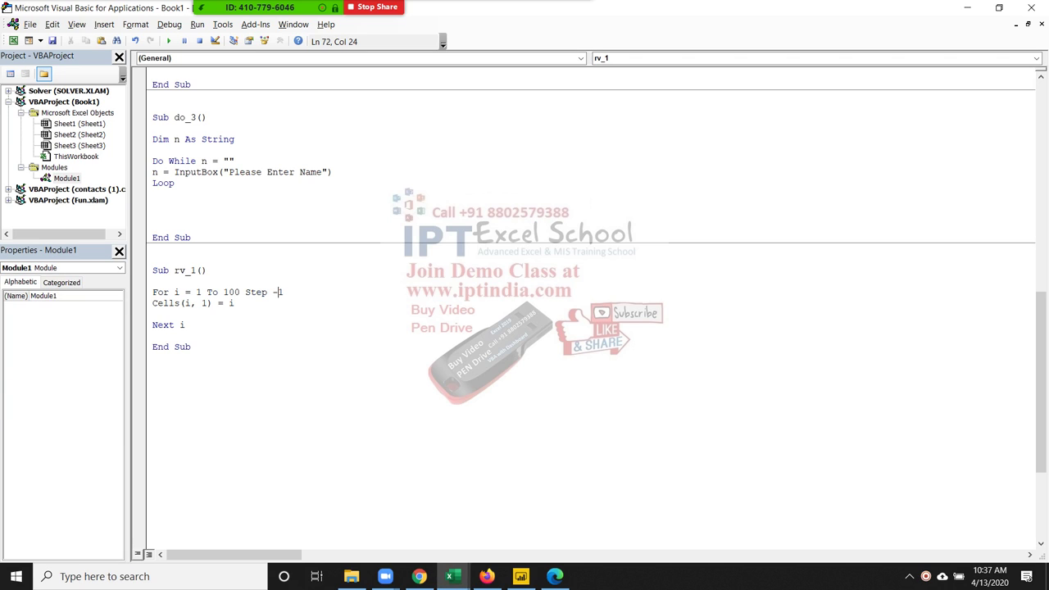
left_click(152, 314)
key("alt+F11")
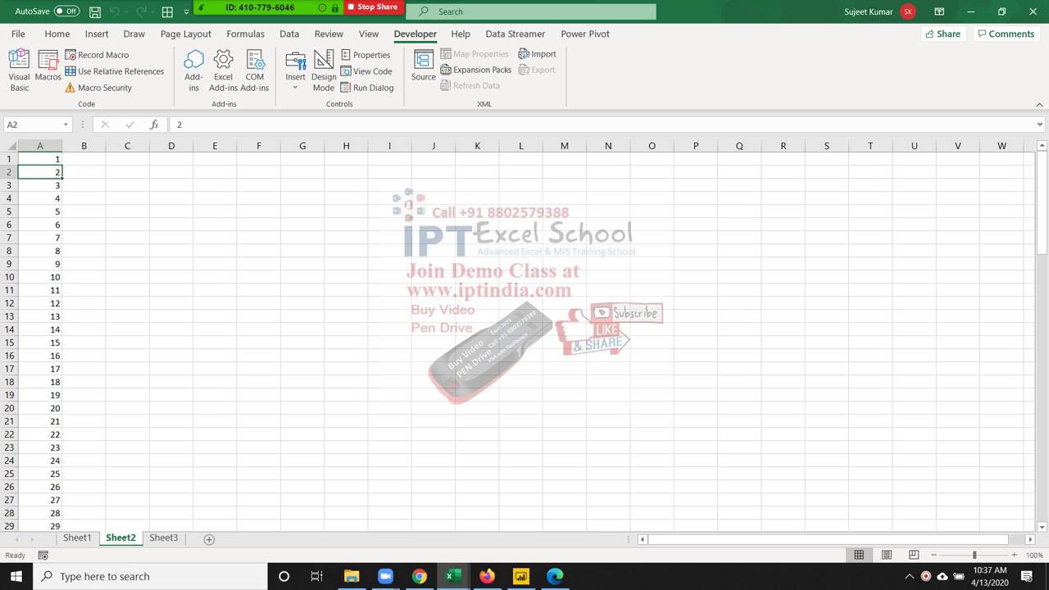
left_click(39, 146)
key("Delete")
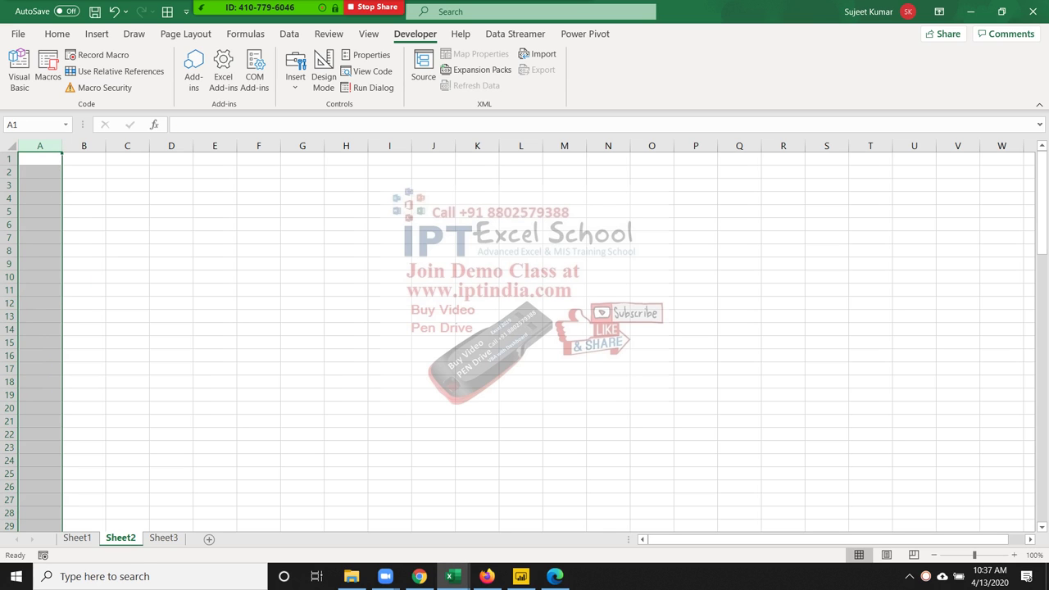
left_click(40, 198)
key("alt+F11")
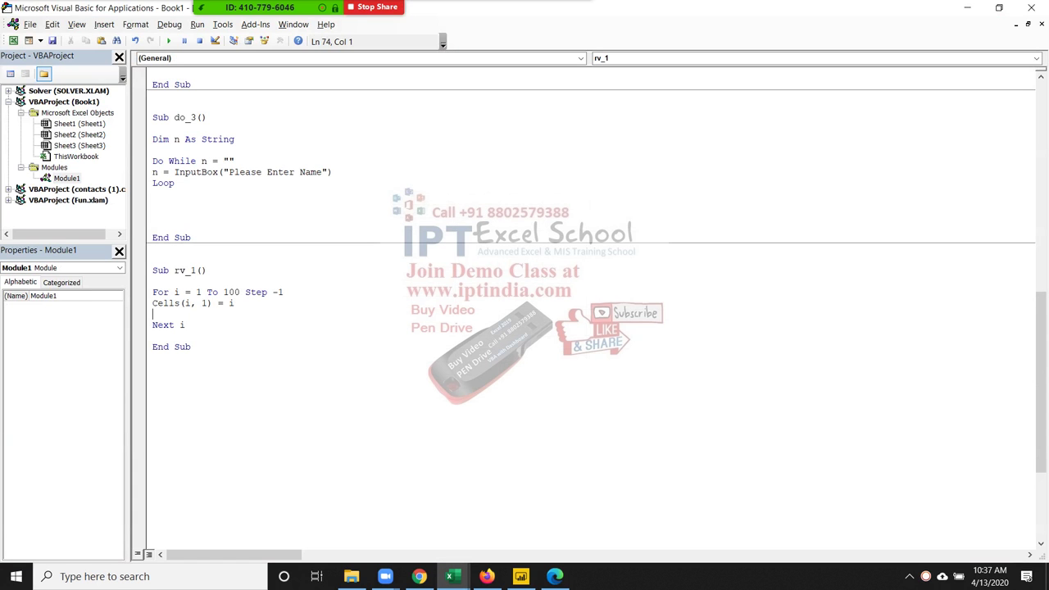
key("alt+F11")
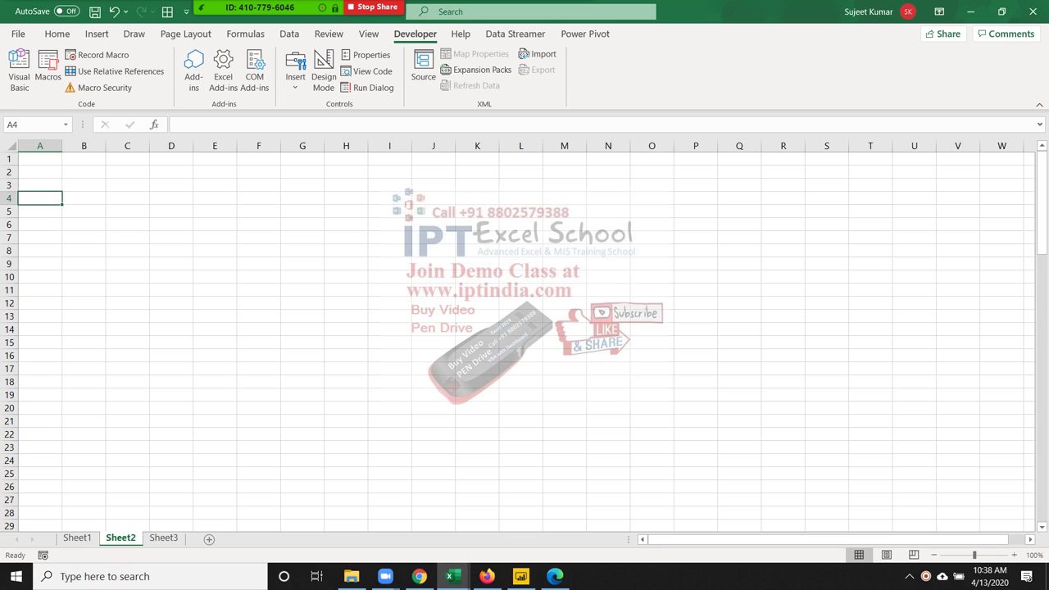
- Confirm column A stays empty down to the last row after the Step -1 run
left_click_drag(1041, 205, 1041, 431)
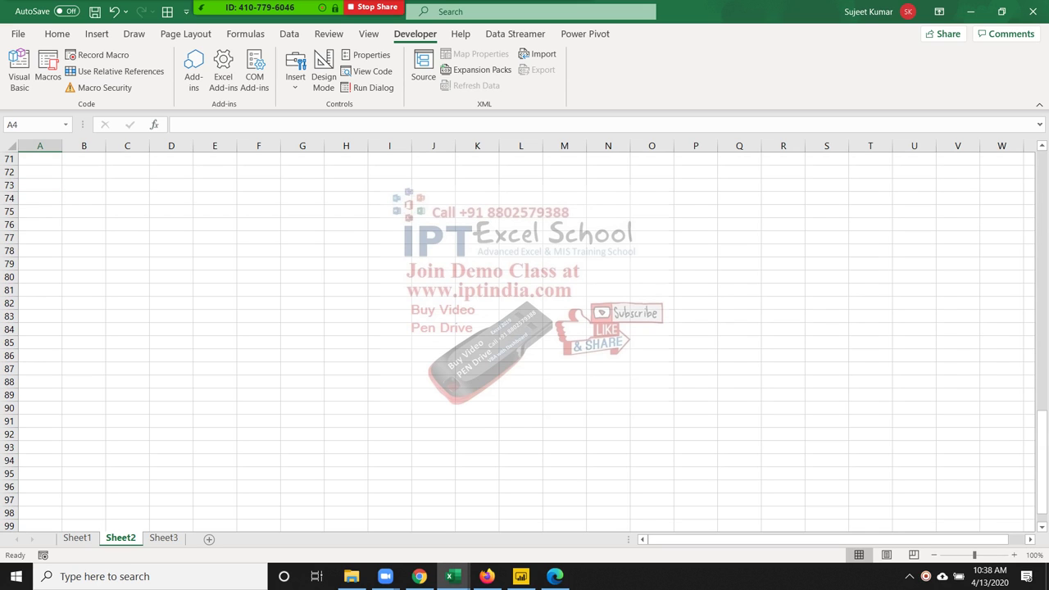
left_click(39, 263)
key("ctrl+Down")
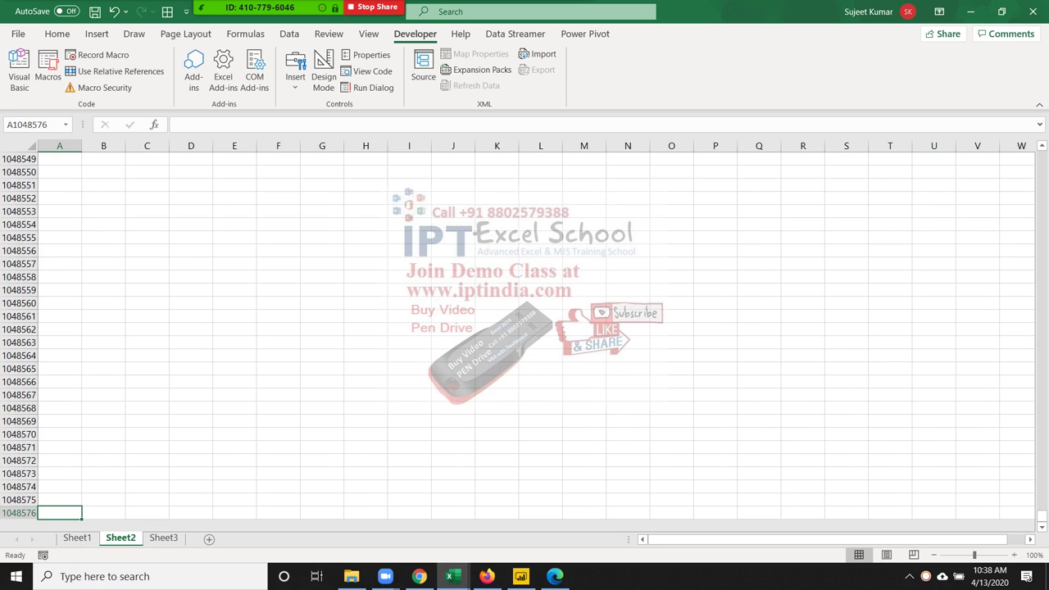
key("ctrl+Up")
key("alt+F11")
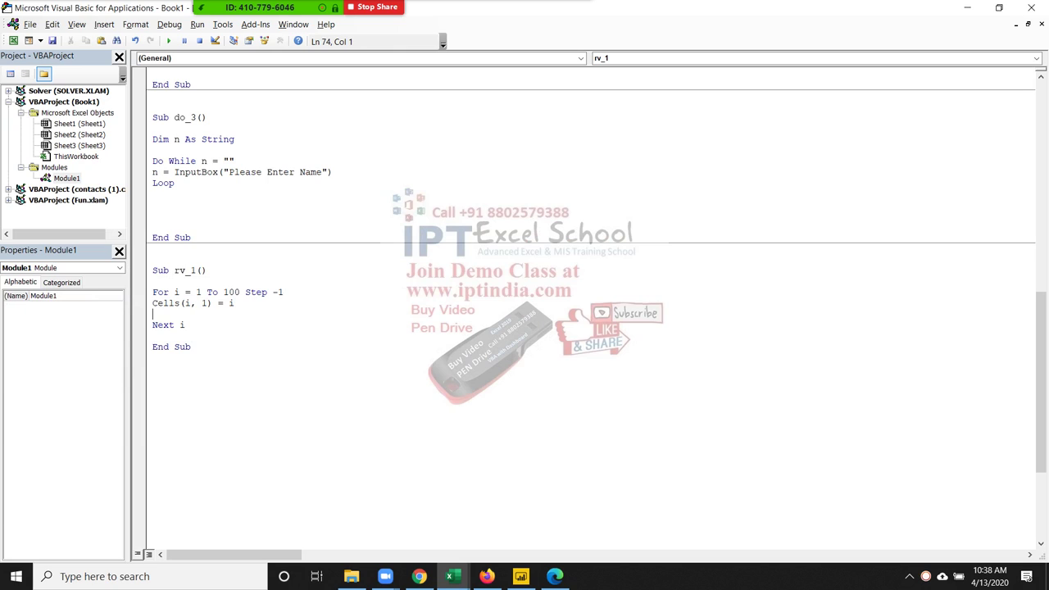
- Change the For line's start value to 100 and trim its end value to 1
double_click(198, 292)
type("100")
key("shift+Right")
key("shift+Right")
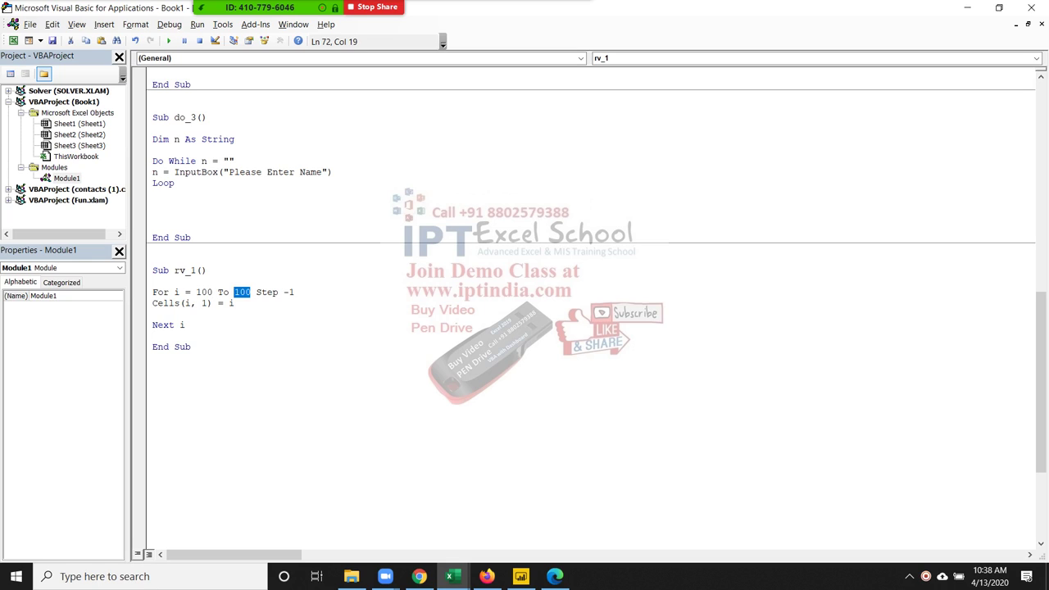
key("Delete")
left_click(213, 303)
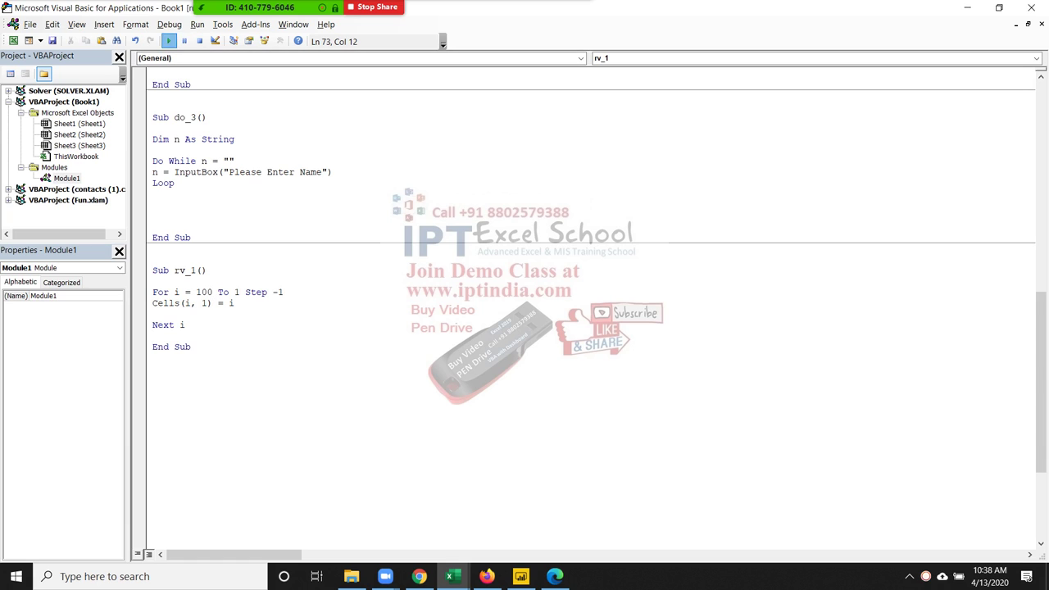
- Clear the numbers from column A of Sheet2 and return to the code
key("alt+F11")
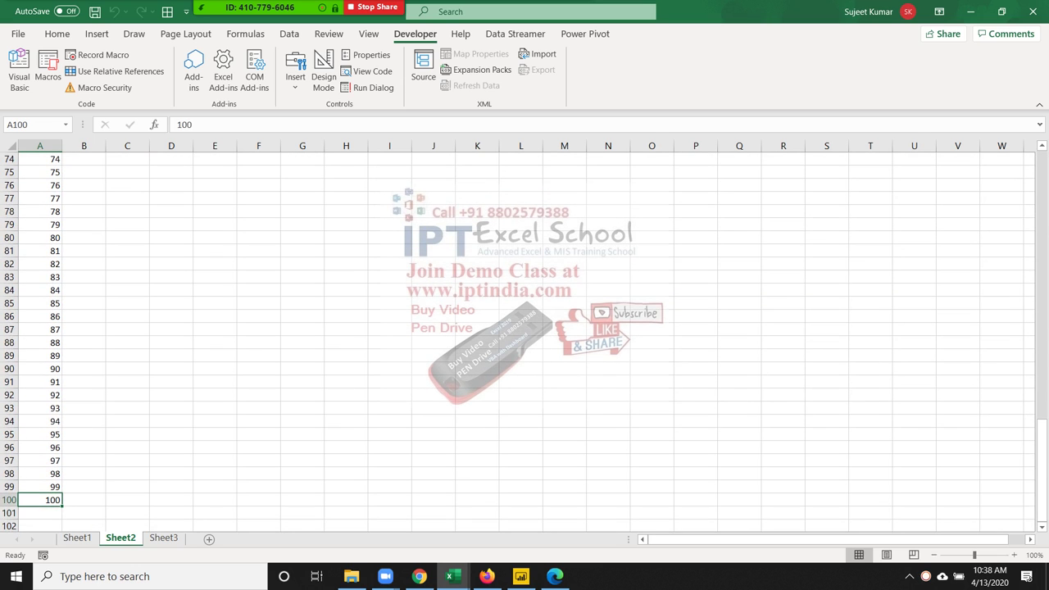
key("ctrl+Home")
key("ctrl+shift+Down")
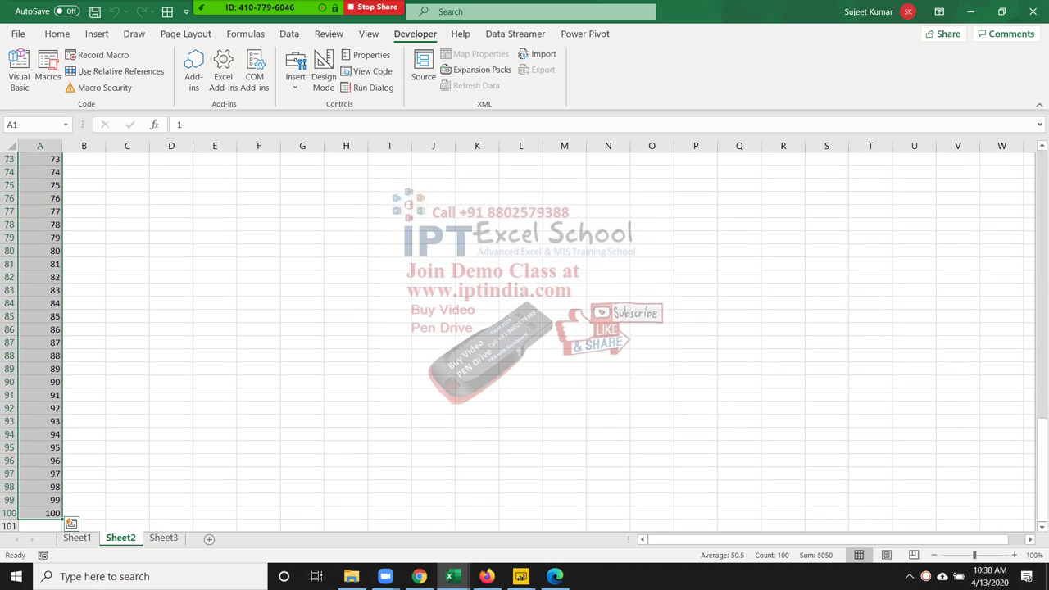
key("Delete")
key("ctrl+Home")
key("alt+F11")
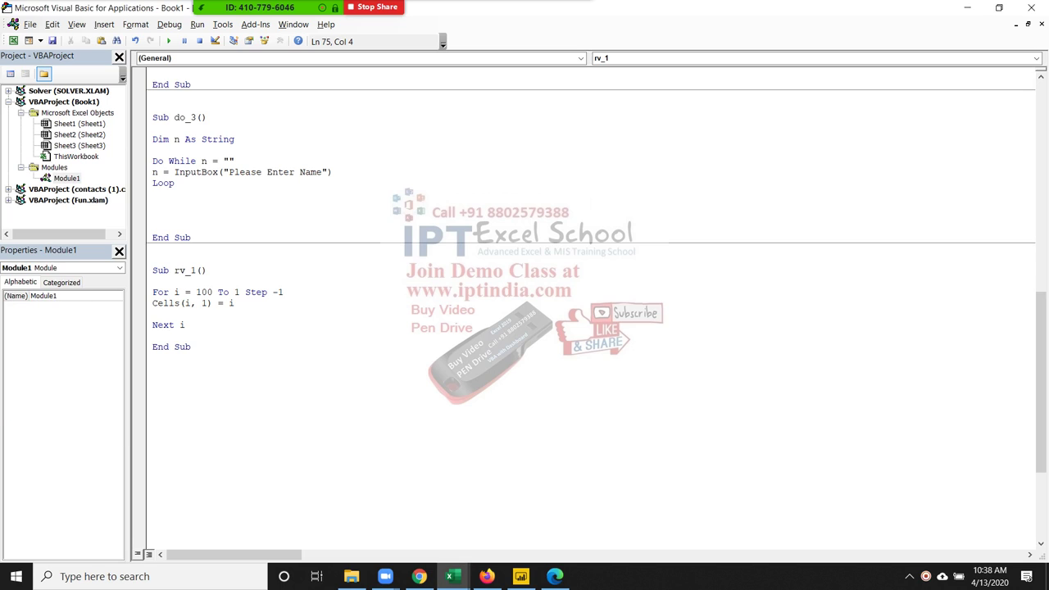
- Delete the Step -1 clause so the loop reads For i = 100 To 1
left_click(279, 292)
key("End")
key("Left")
key("End")
key("shift+Left")
key("shift+Left")
key("shift+Left")
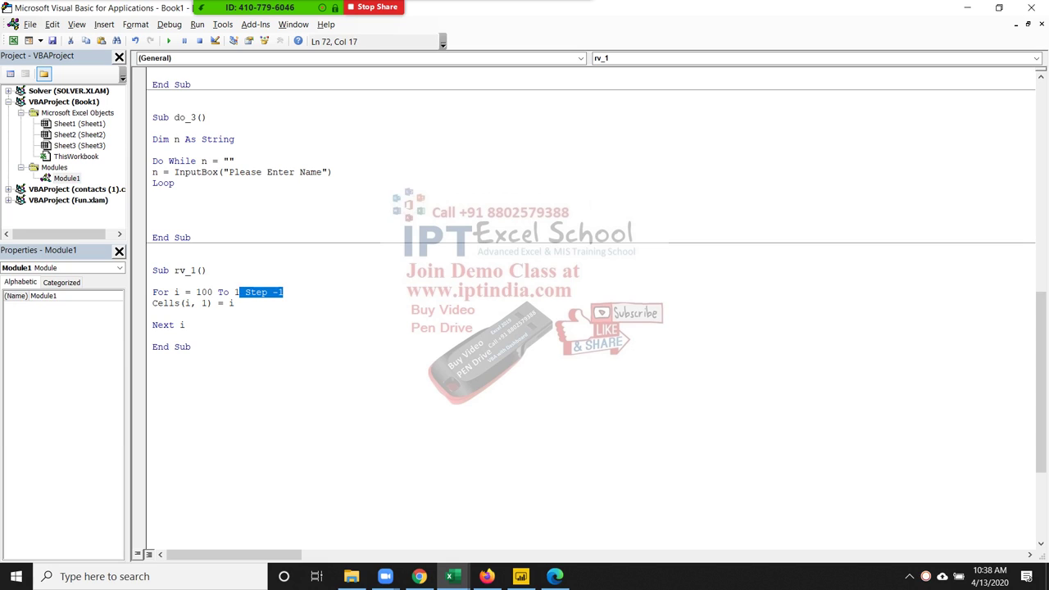
key("shift+Right")
key("Delete")
key("Down")
key("alt+F11")
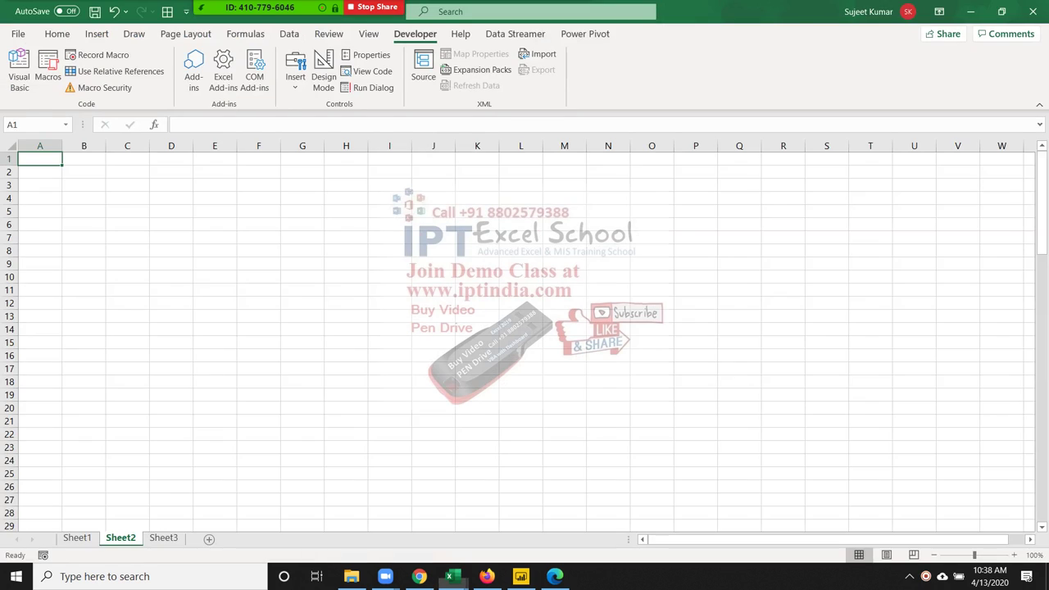
key("alt+F11")
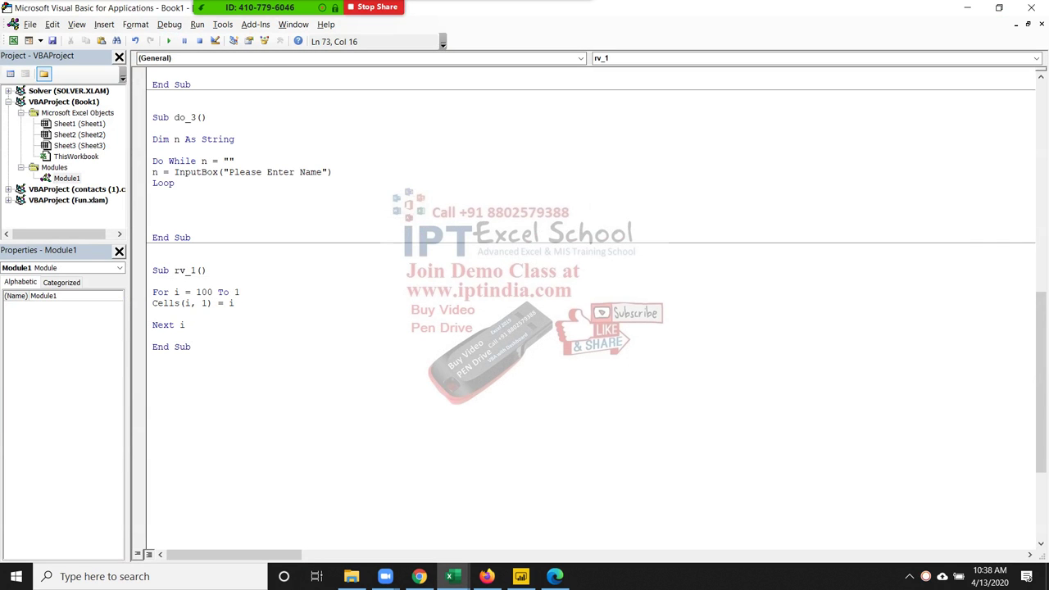
- Check the existing values in column A of the worksheet
key("alt+F11")
left_click(83, 277)
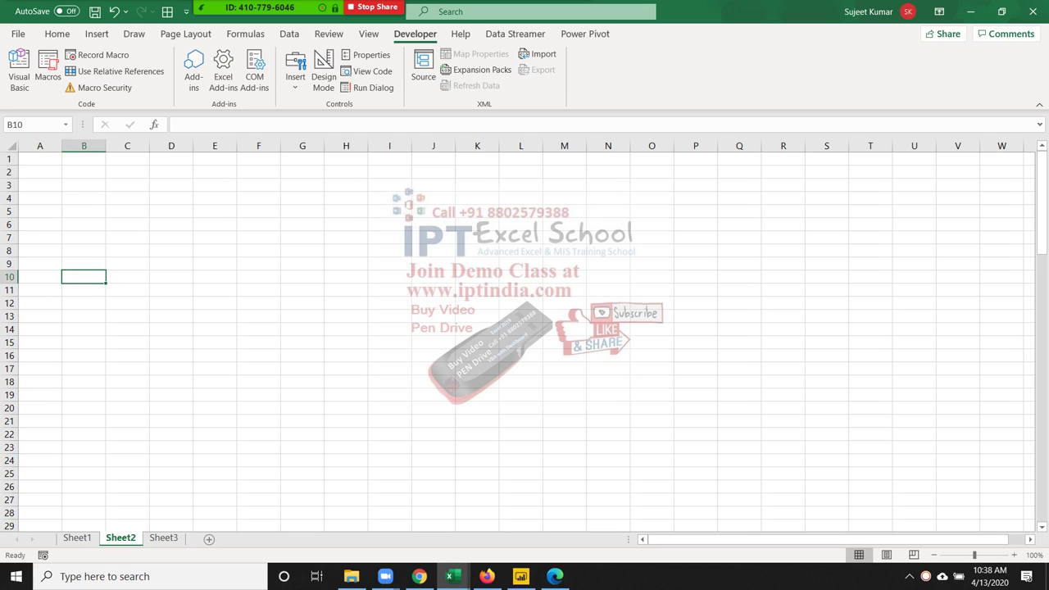
key("Left")
key("ctrl+Down")
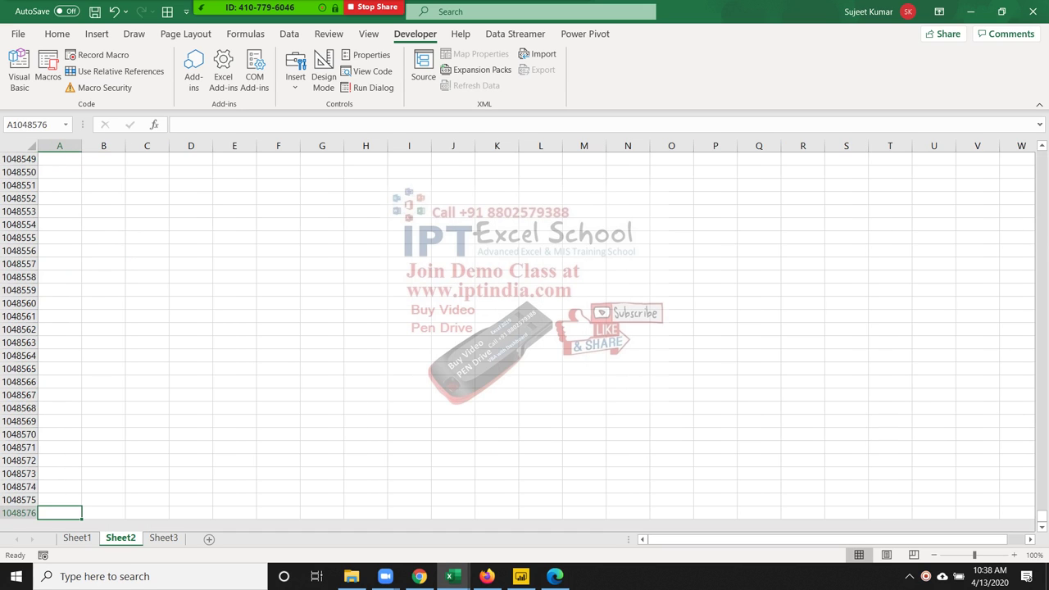
key("ctrl+Up")
key("alt+F11")
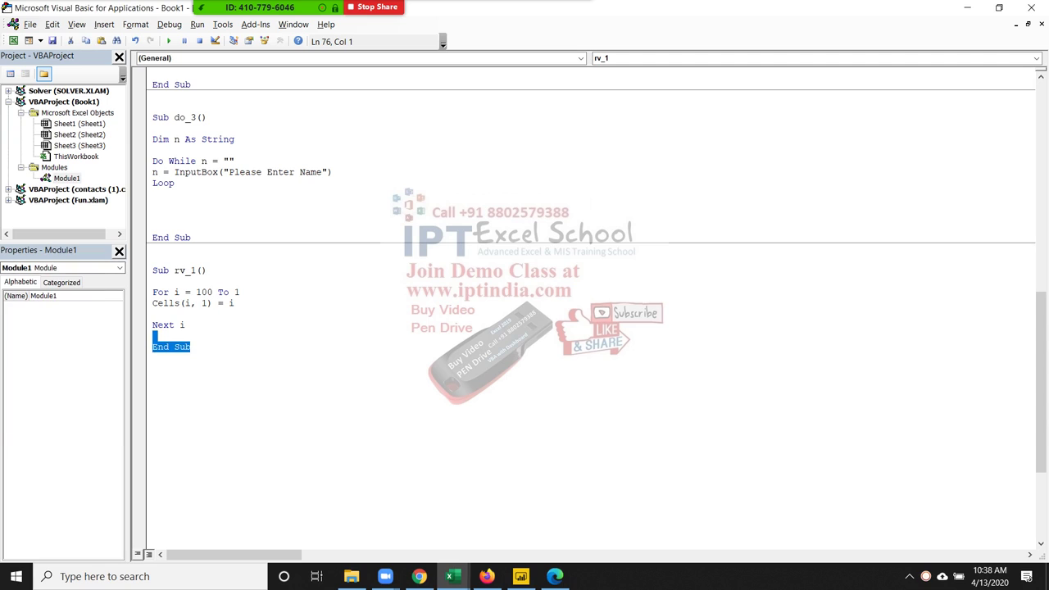
- Add Step -1 to the For line and run rv_1
type(" ste")
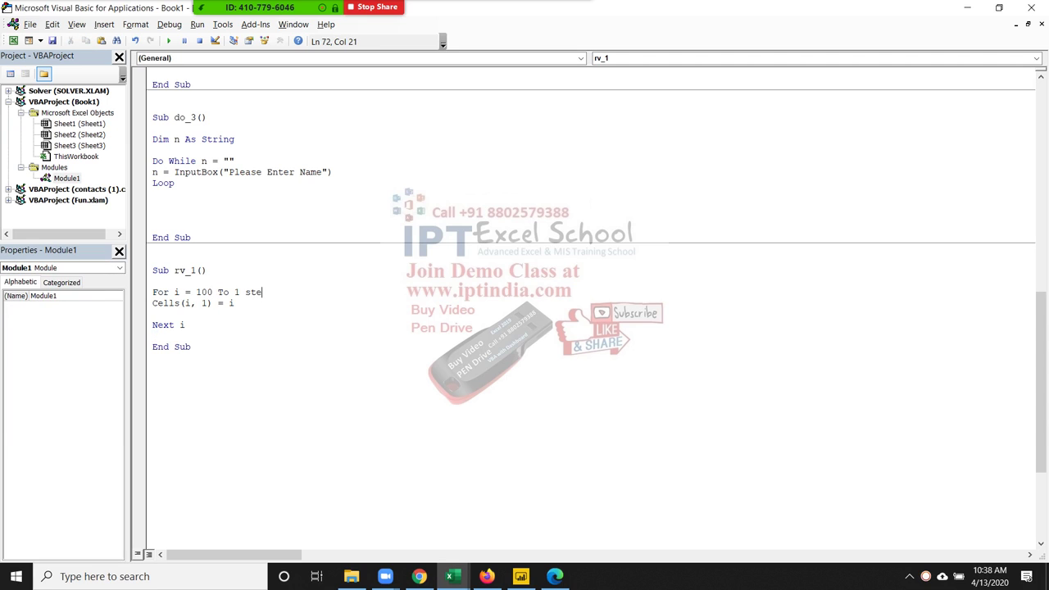
type("p-")
type("1")
left_click(185, 324)
left_click(168, 41)
- Check the macro output in column A, then clear the column
key("alt+F11")
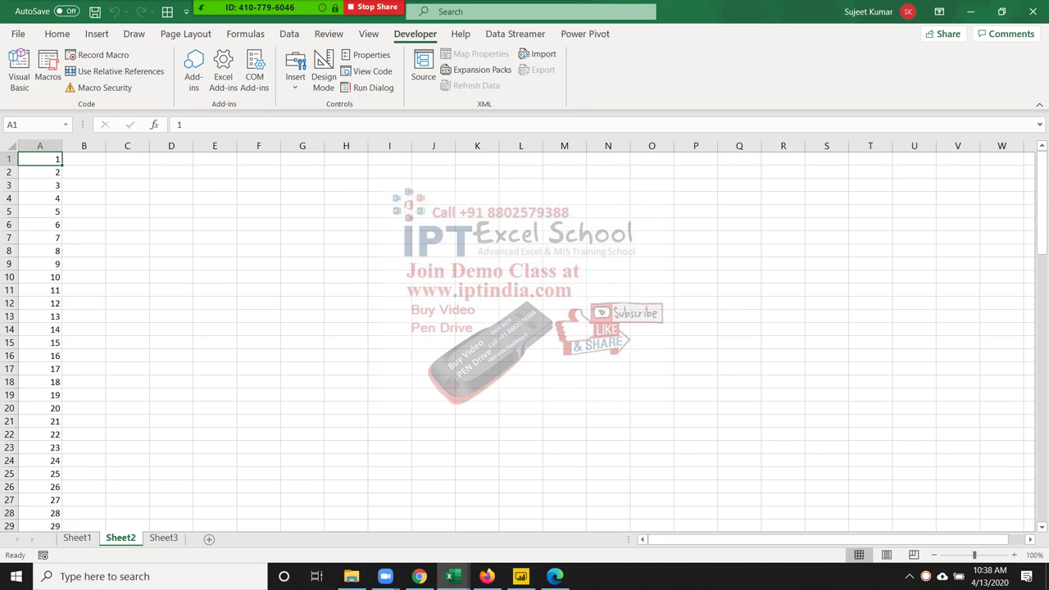
key("ctrl+Down")
key("ctrl+Up")
key("ctrl+Down")
key("ctrl+Up")
key("ctrl+space")
key("Delete")
scroll(524, 328, "down", 5)
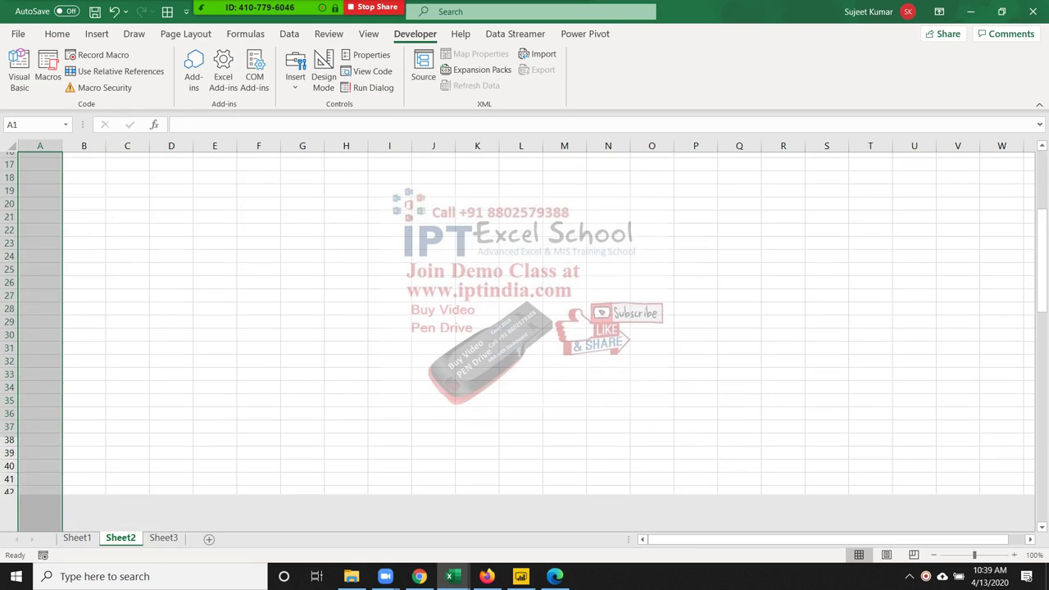
key("ctrl+Home")
key("alt+F11")
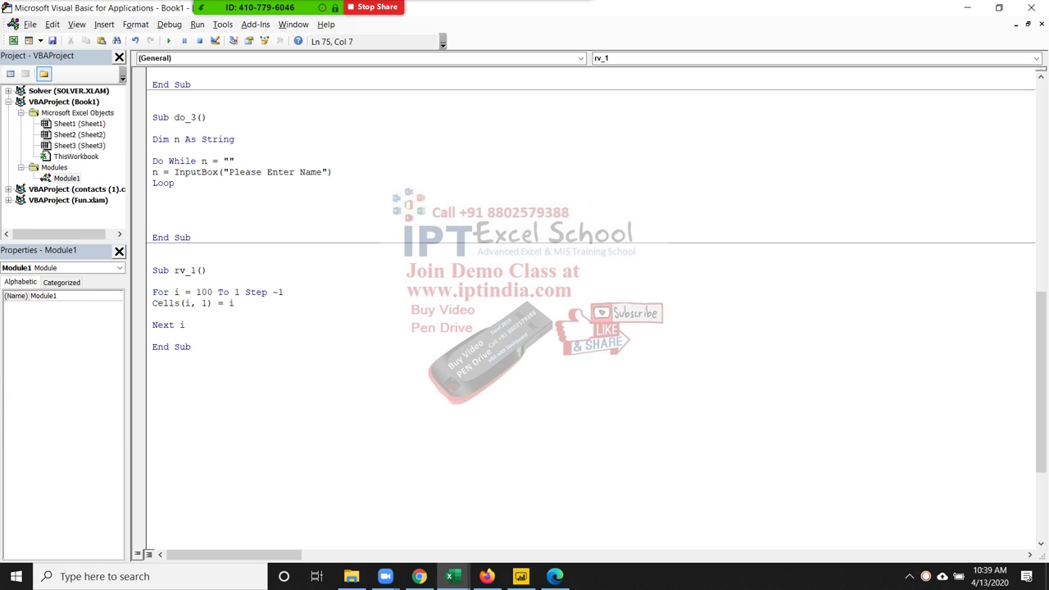
- Remove the minus sign so the step is 1, rerun rv_1, and check column A
left_click(277, 292)
key("BackSpace")
left_click(153, 314)
left_click(168, 41)
key("alt+F11")
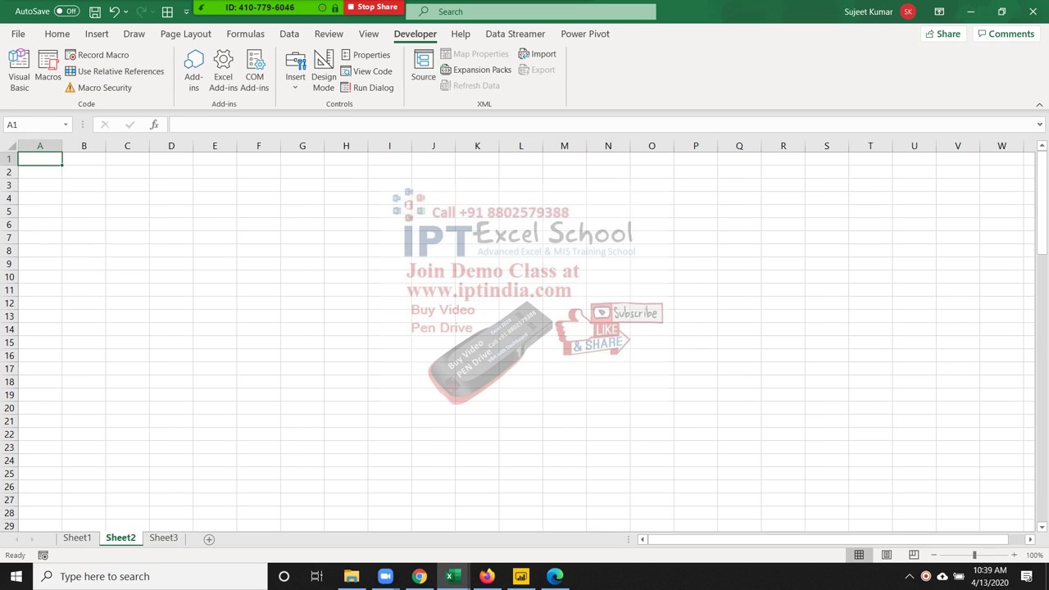
key("ctrl+Down")
key("ctrl+Up")
key("alt+F11")
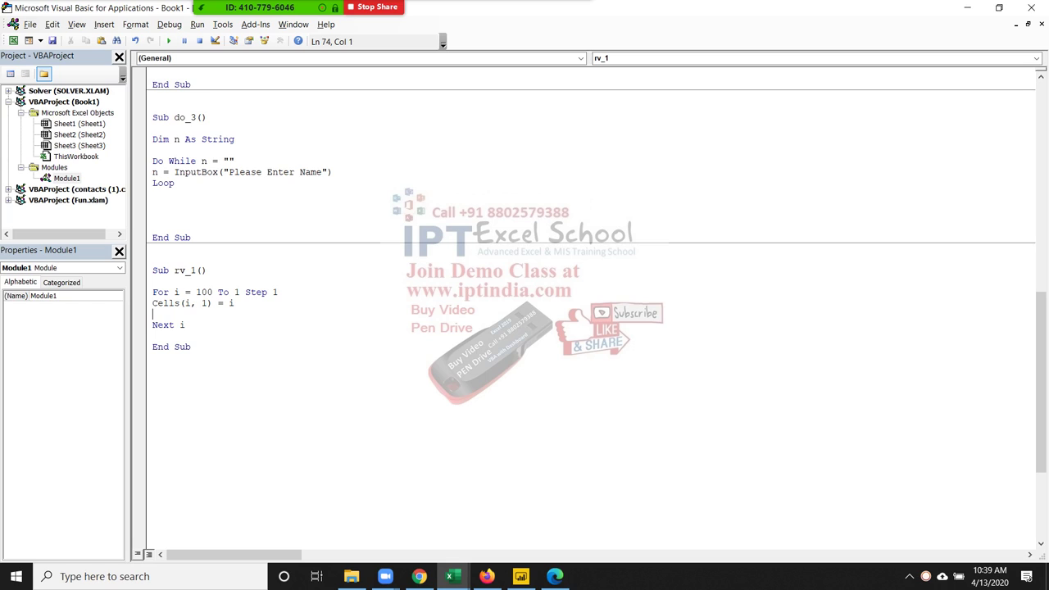
- Change the For line to For i = 100 To 2 Step -1
double_click(237, 291)
type("2")
left_click(205, 314)
left_click(273, 292)
type("-")
key("Down")
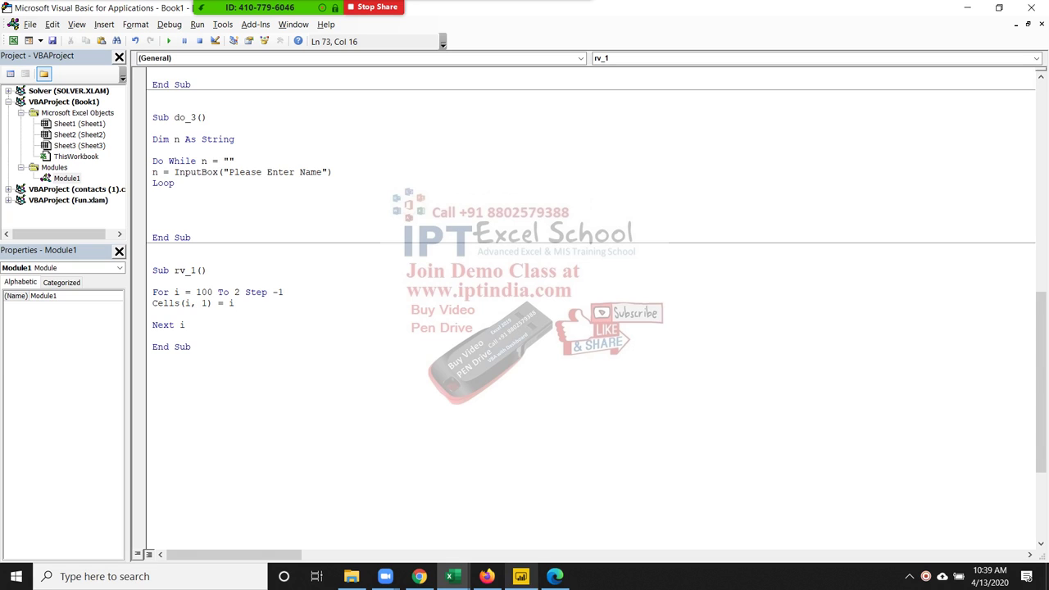
- Review the numbers in Sheet2 column A, then clear the whole column
key("alt+F11")
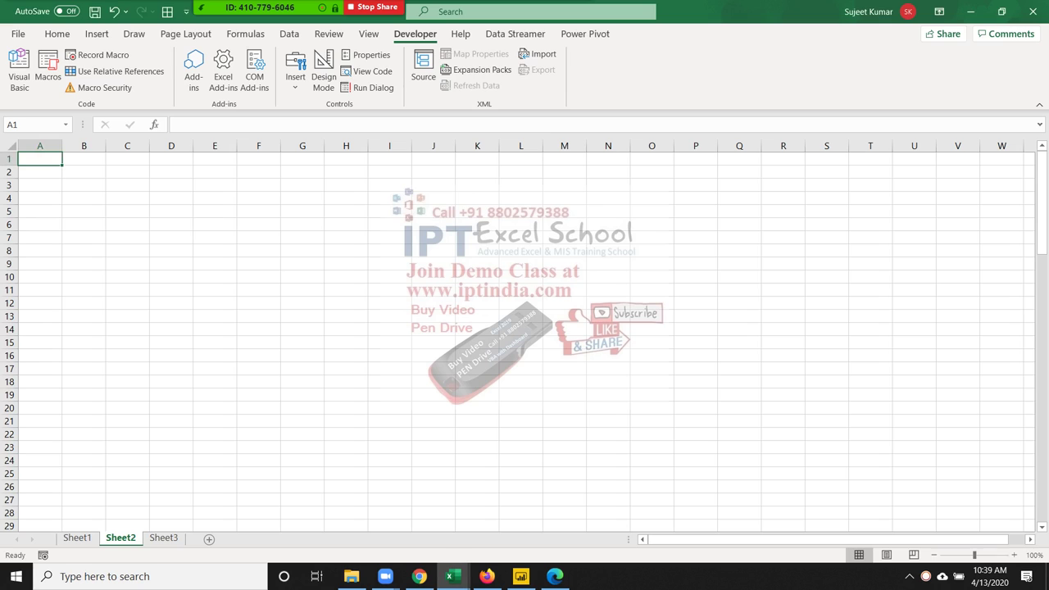
key("alt+F11")
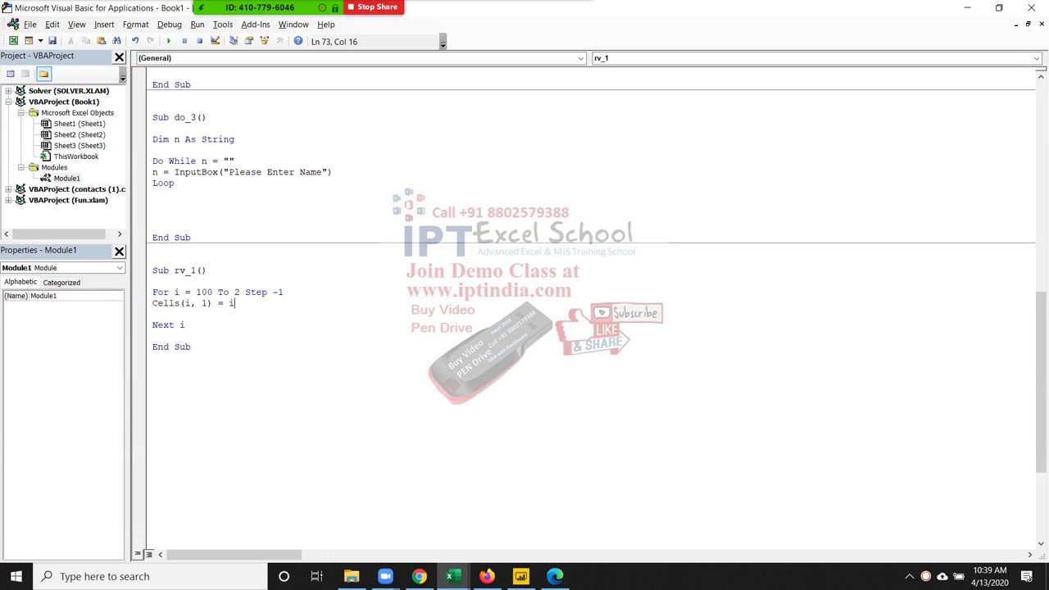
key("alt+Tab")
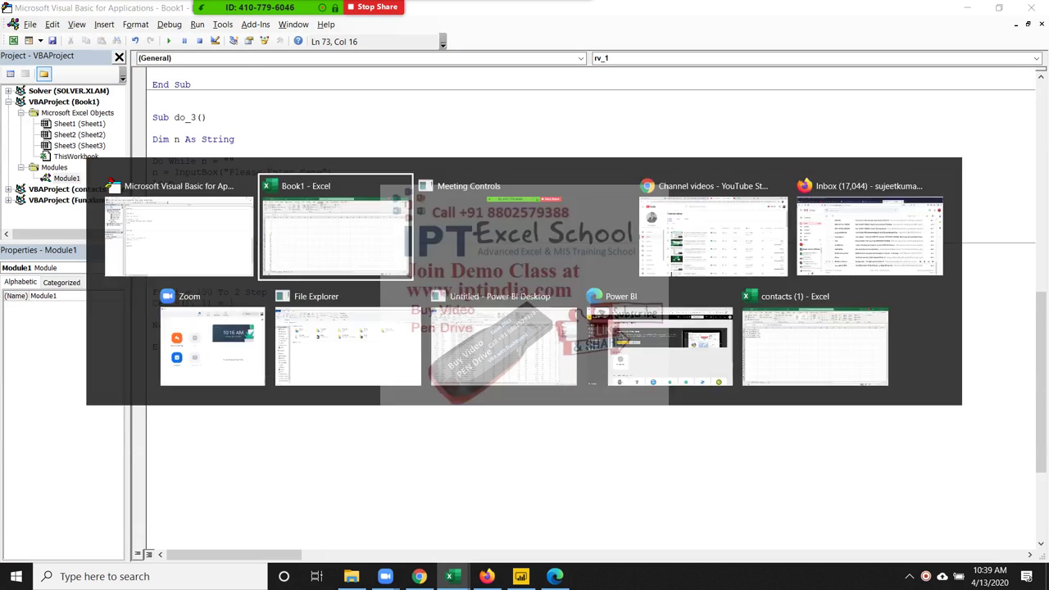
scroll(525, 341, "down", 2)
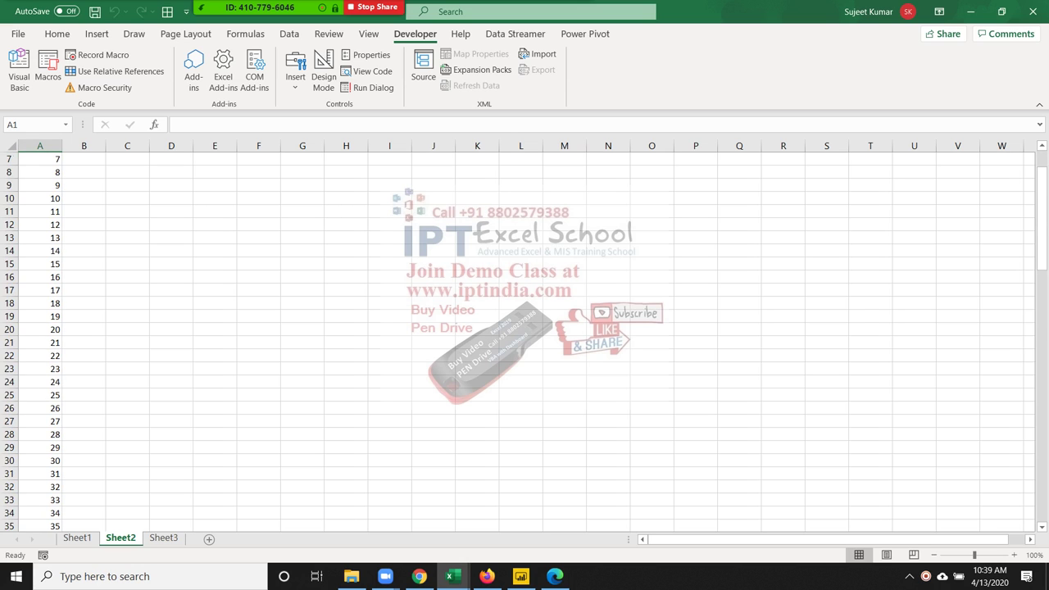
scroll(524, 340, "down", 3)
scroll(524, 341, "down", 5)
scroll(525, 340, "down", 3)
scroll(524, 340, "down", 8)
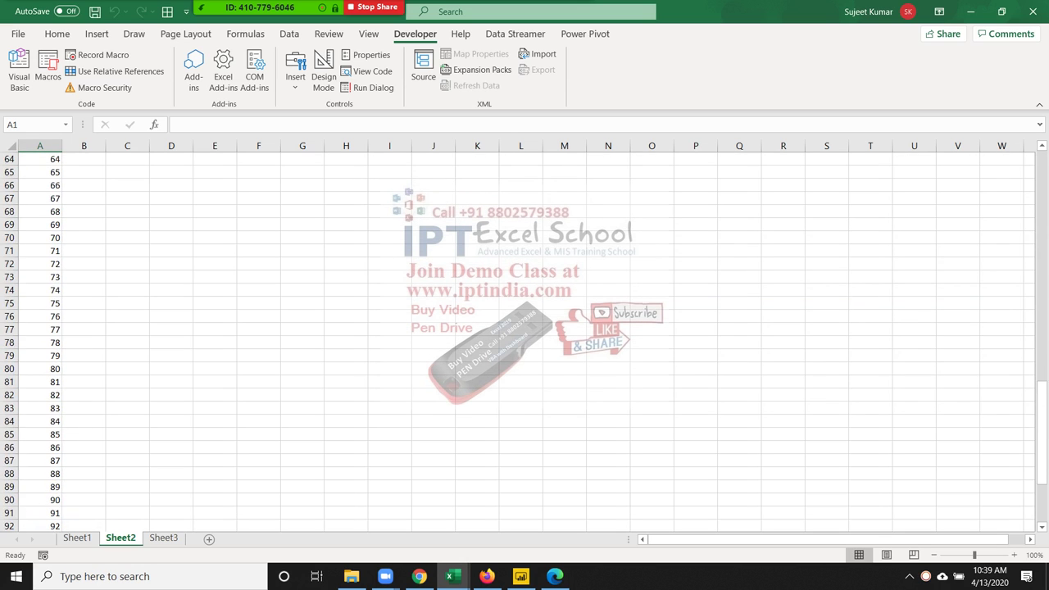
scroll(525, 340, "down", 3)
left_click(39, 146)
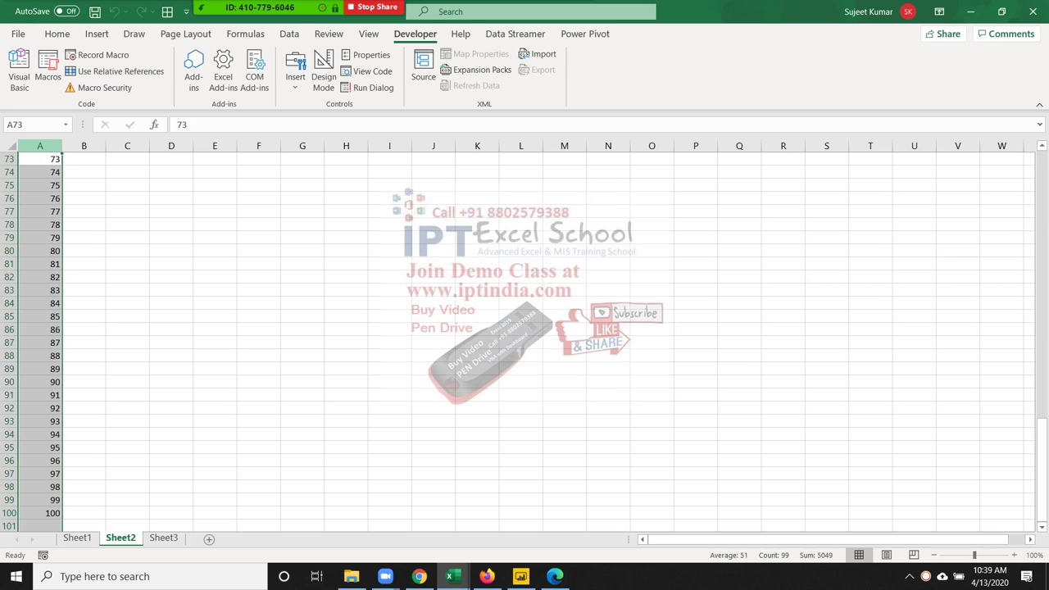
key("Delete")
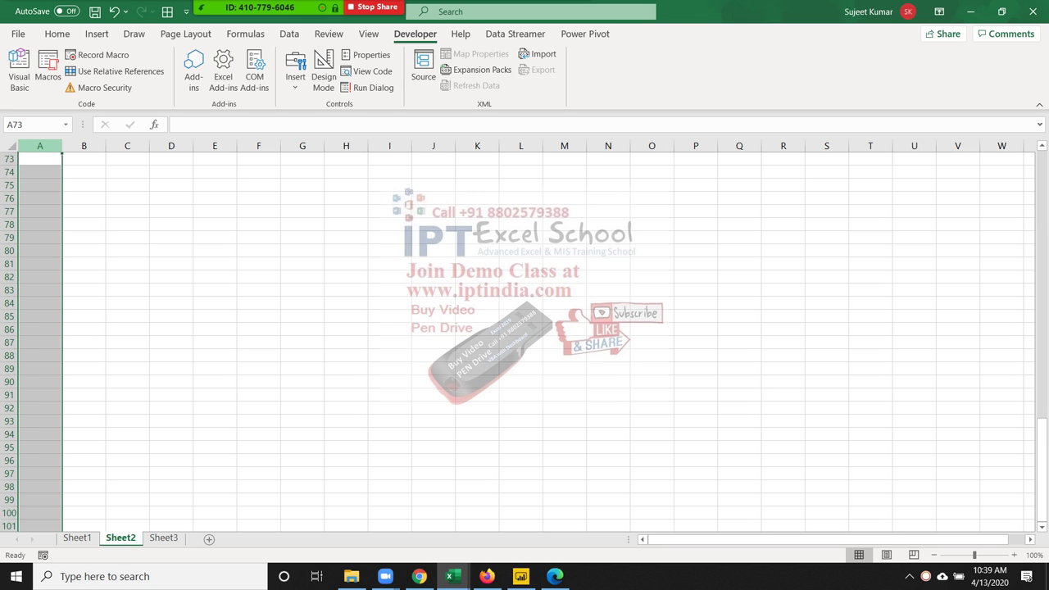
- Change the loop bounds to run from 1 To 100
key("alt+F11")
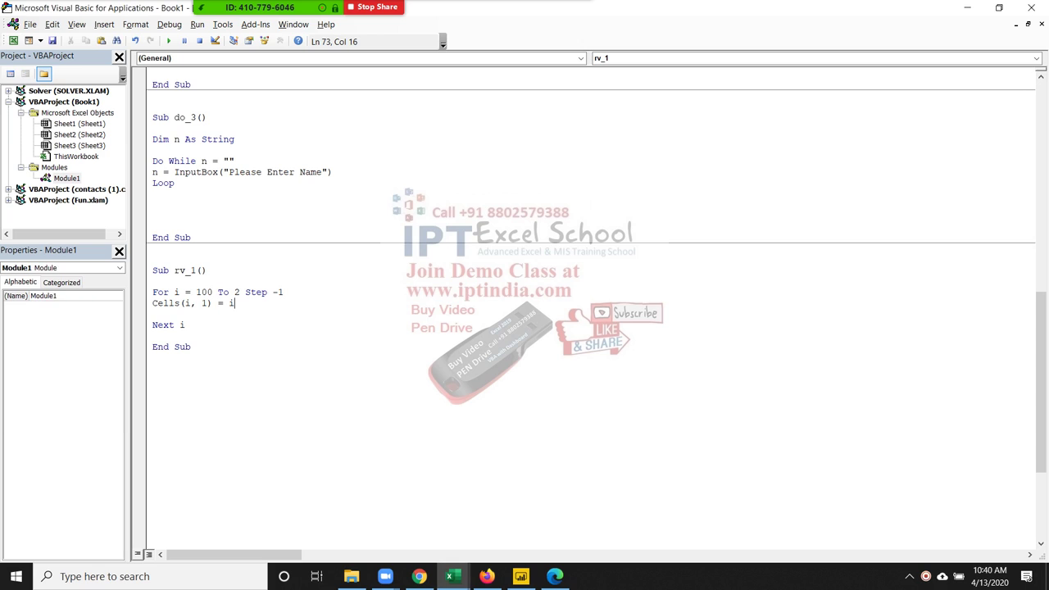
double_click(203, 291)
type("1")
double_click(225, 292)
type("100")
left_click(186, 325)
- Run rv_1 and check column A of Sheet2 for output
key("alt+F11")
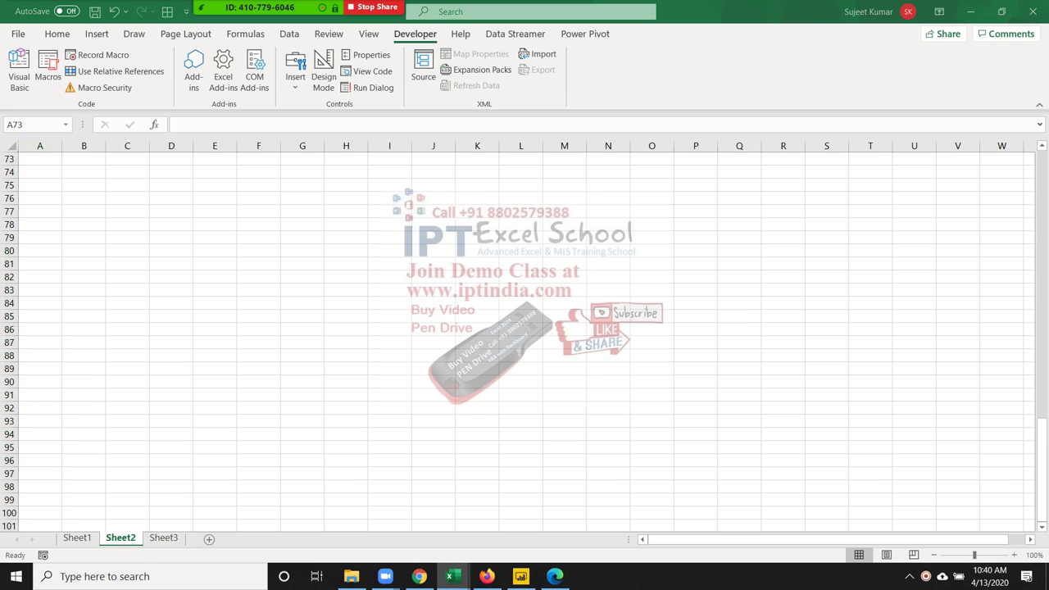
key("alt+F11")
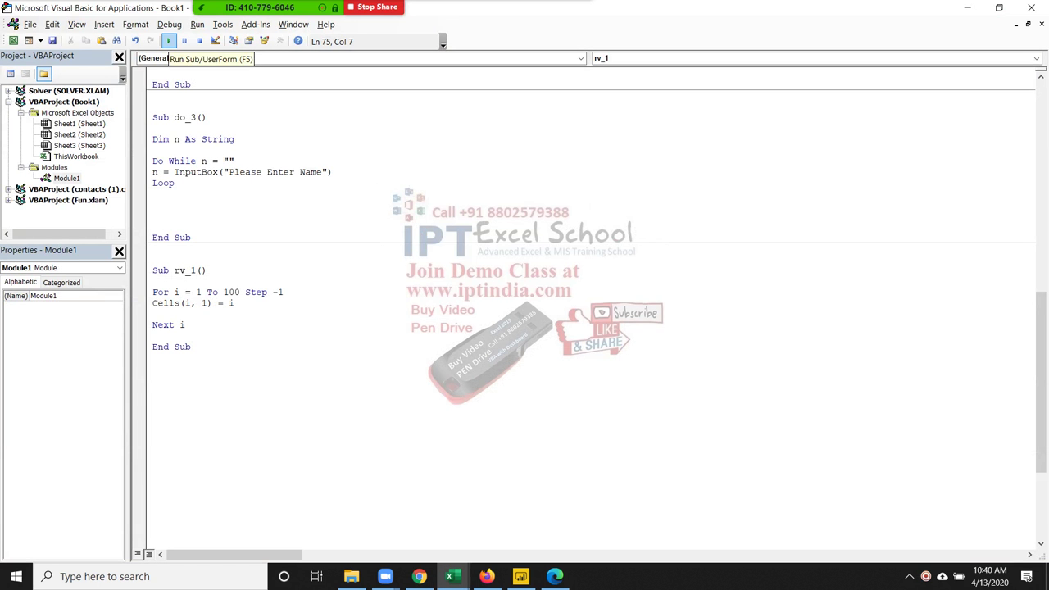
key("alt+F11")
key("ctrl+Home")
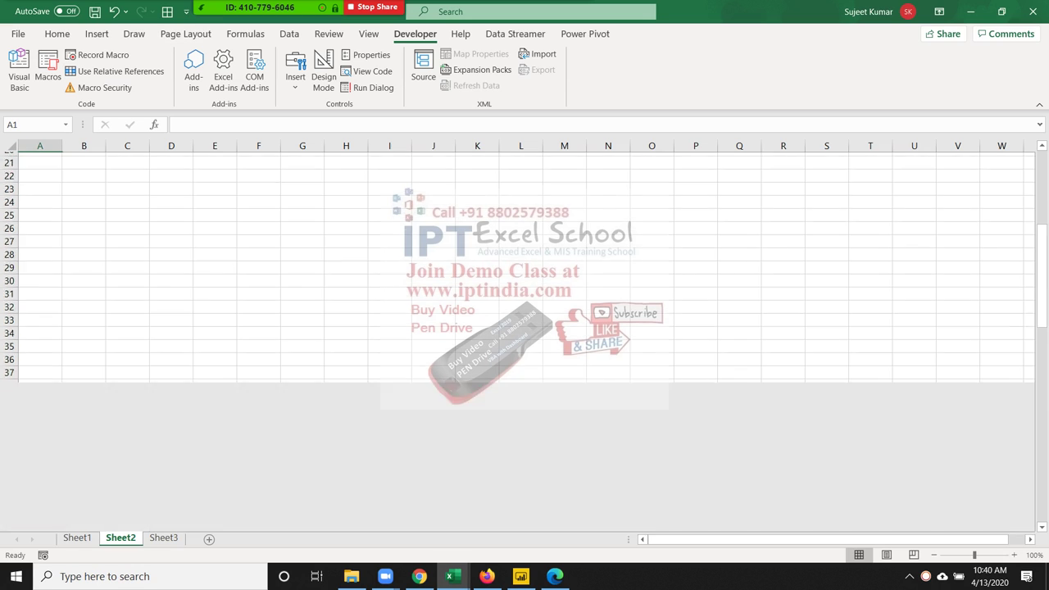
key("ctrl+Down")
key("ctrl+Up")
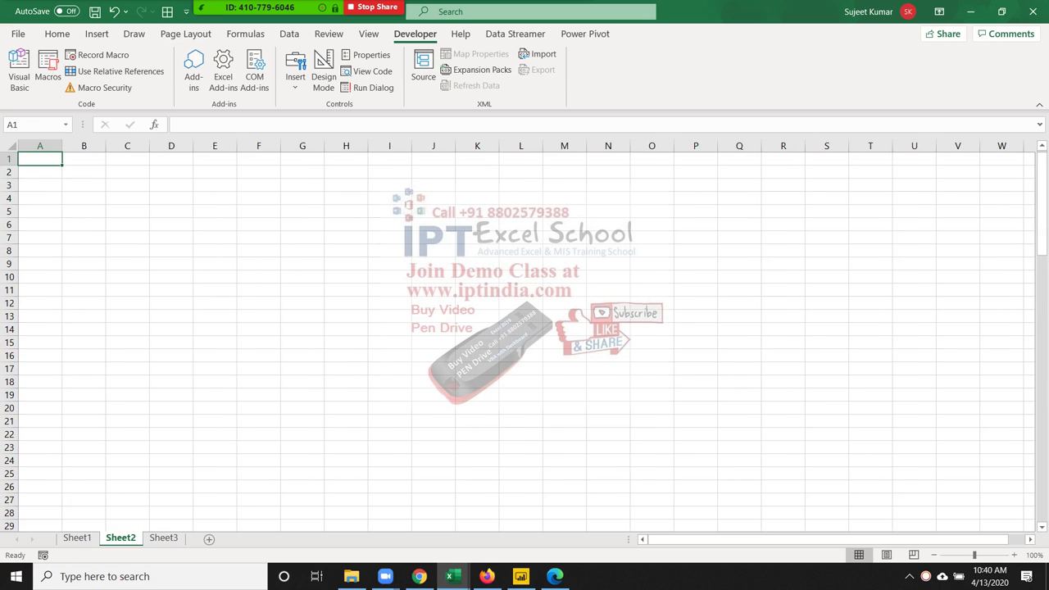
key("alt+F11")
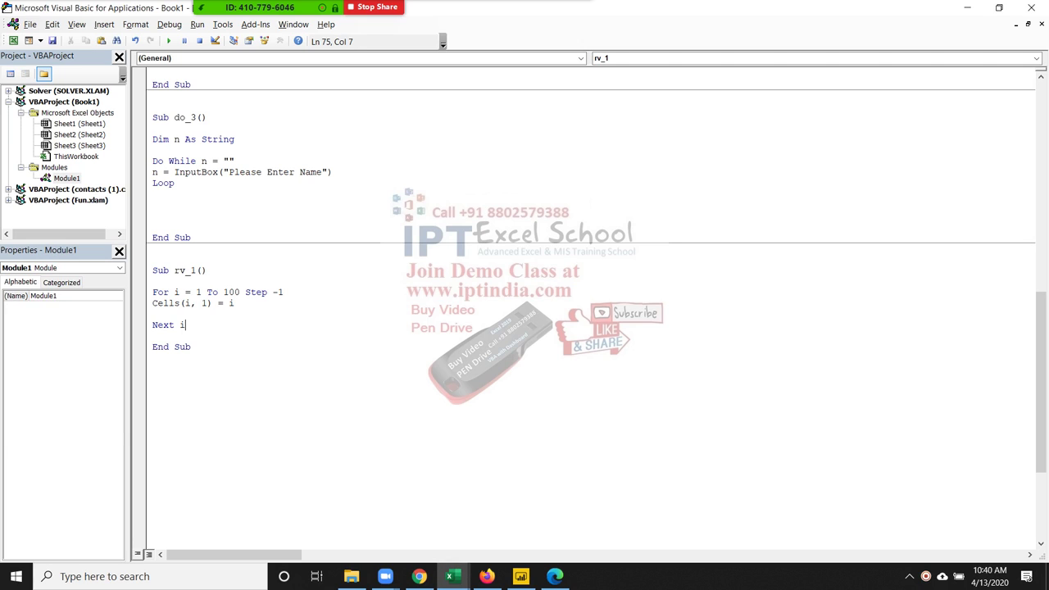
- Change the For line to For i = 99 To 1 Step -1
key("shift+Left")
type("99")
double_click(237, 292)
type("1")
left_click(153, 314)
- Run the revised macro and scroll through the numbers filled in Sheet2 column A
key("alt+F11")
scroll(524, 336, "down", 7)
scroll(524, 336, "down", 12)
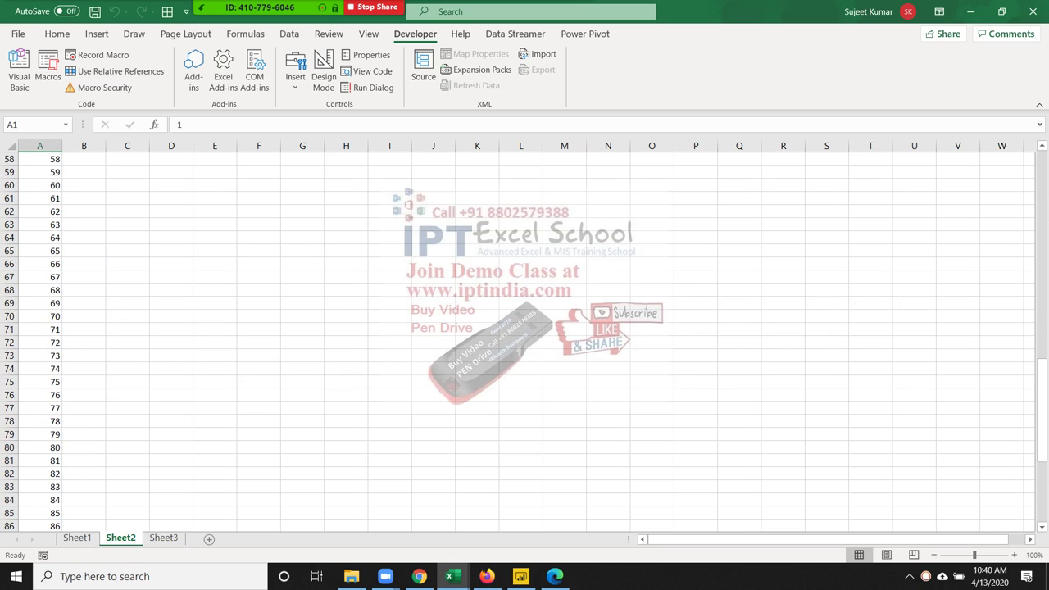
scroll(525, 336, "down", 9)
scroll(524, 336, "up", 3)
scroll(525, 336, "up", 5)
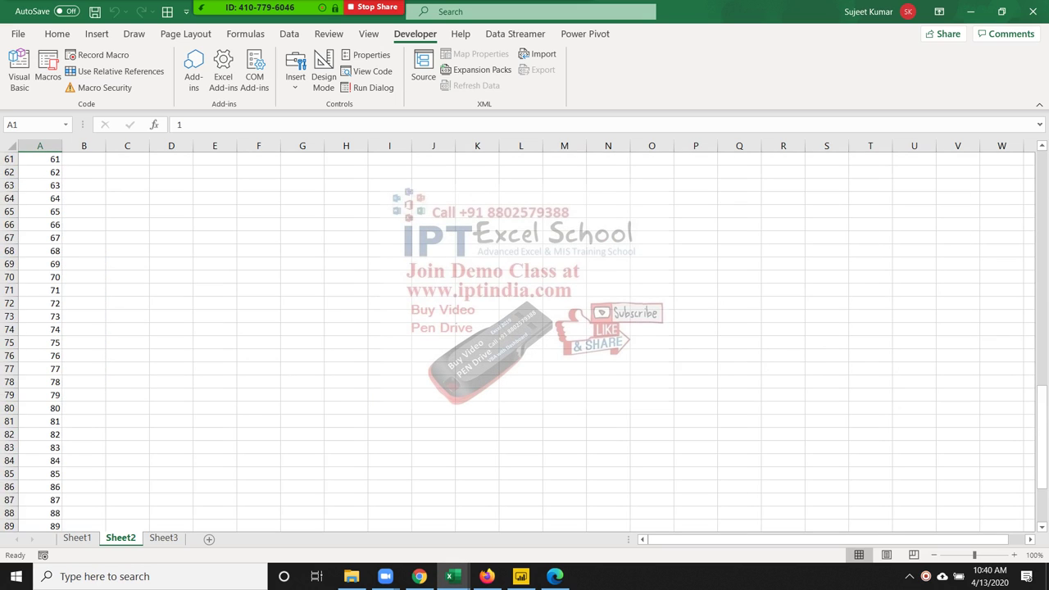
scroll(525, 336, "up", 7)
scroll(525, 336, "up", 7)
scroll(524, 336, "up", 5)
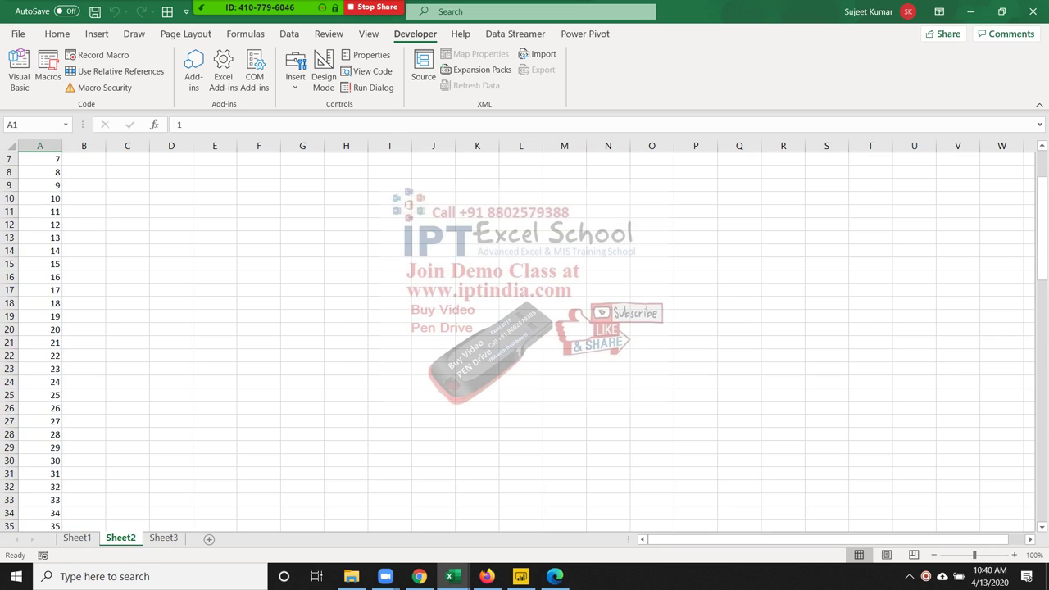
scroll(525, 336, "up", 2)
scroll(525, 336, "down", 5)
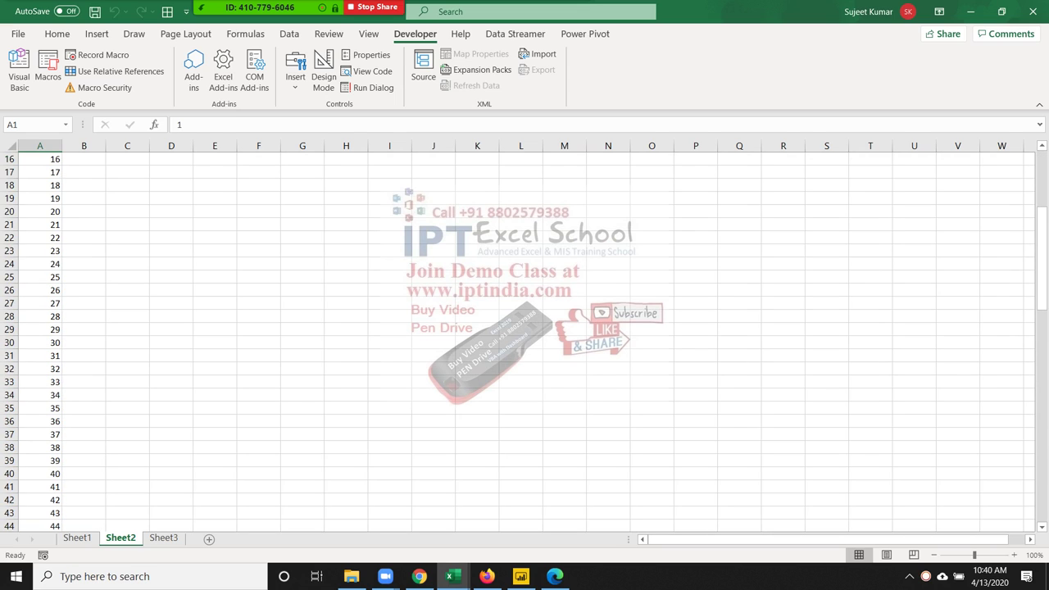
scroll(525, 336, "up", 5)
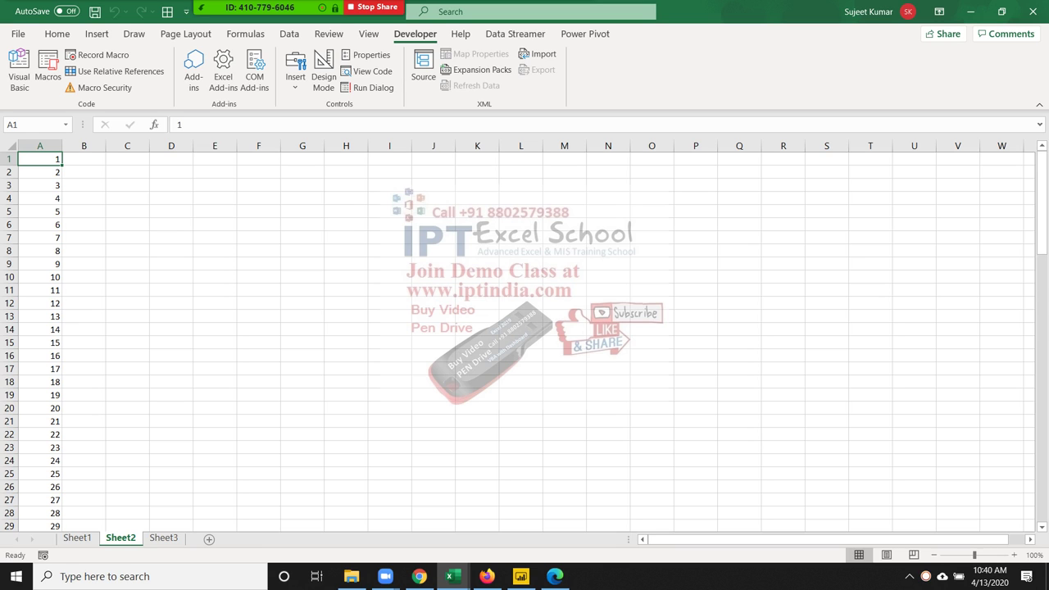
scroll(525, 336, "down", 7)
scroll(524, 336, "up", 7)
- Clear column A, then delete the Cells(i, 1) = i line from the loop
key("ctrl+space")
key("alt+F11")
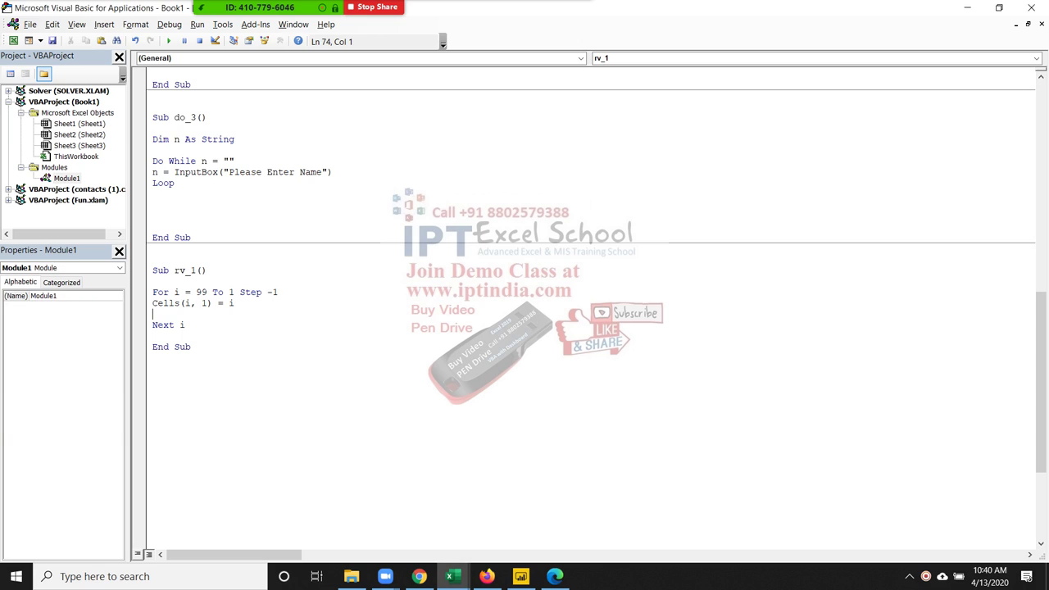
key("shift+Up")
key("shift+Up")
key("shift+Down")
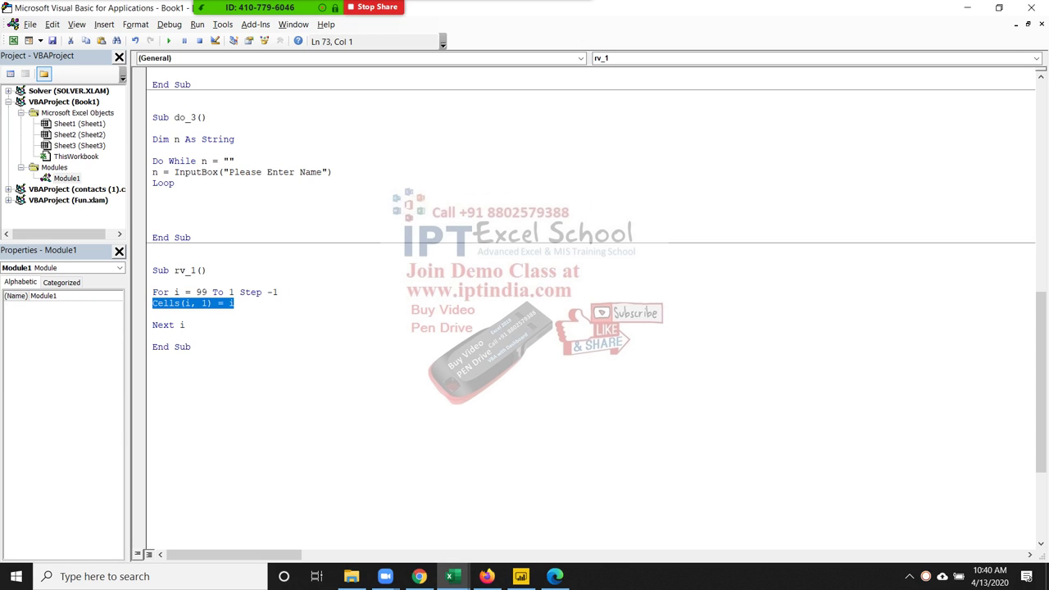
key("BackSpace")
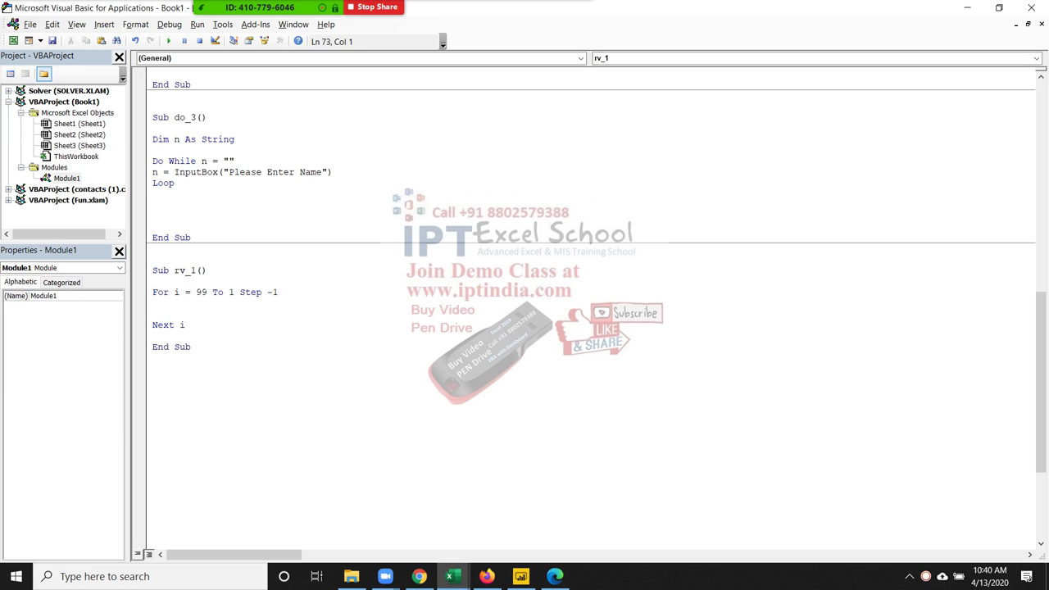
- Write Range("A65000").End(xlUp).Offset(1,0)=i as the new loop statement
type("range(")
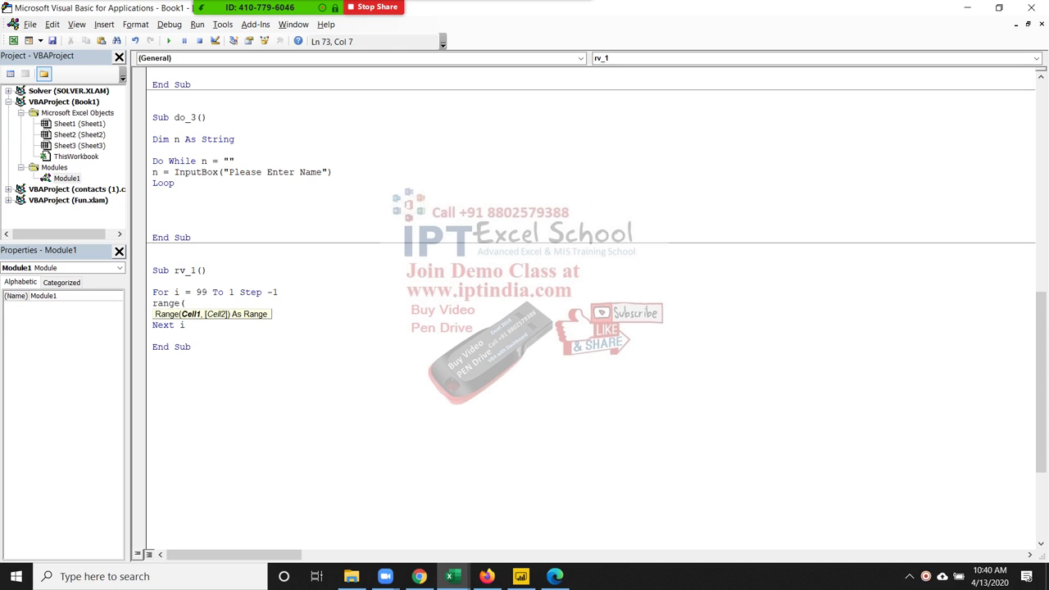
type("\"A")
type("65000")
type("\")_.")
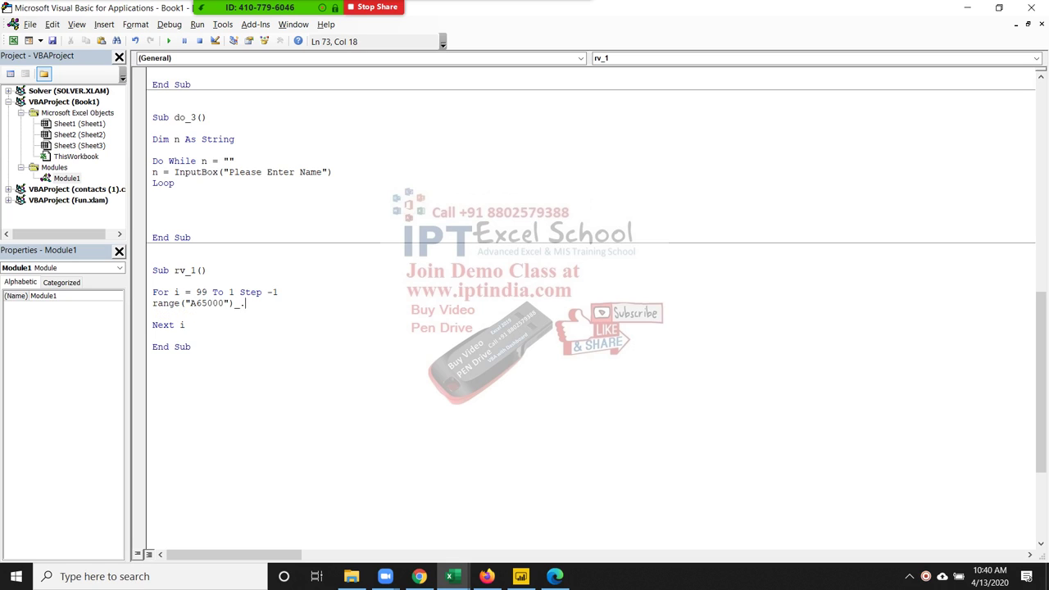
key("BackSpace")
key("BackSpace")
type(".en")
key("Tab")
type("(")
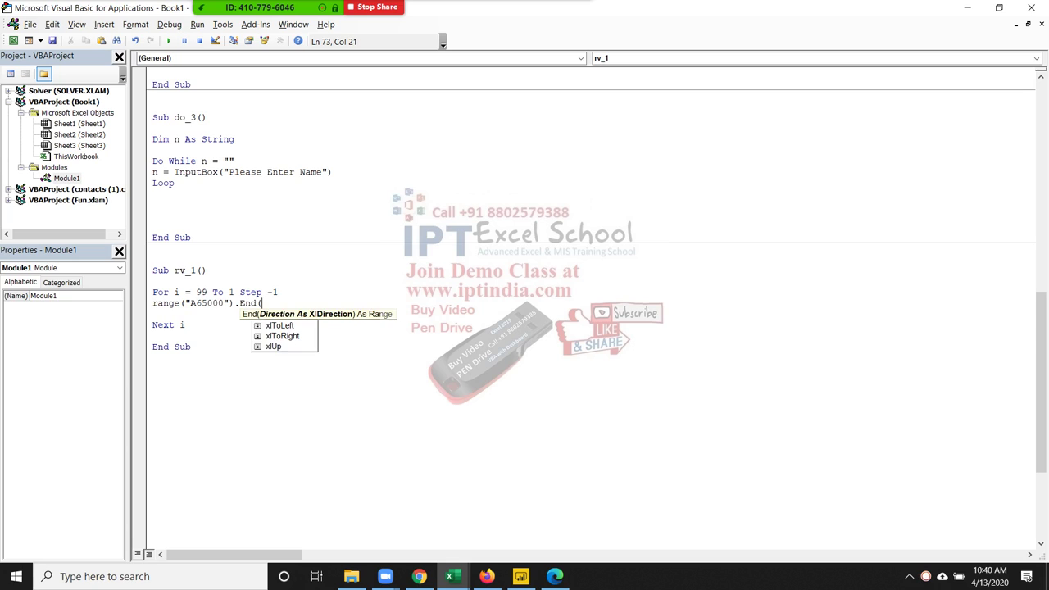
key("Down")
key("Down")
key("Tab")
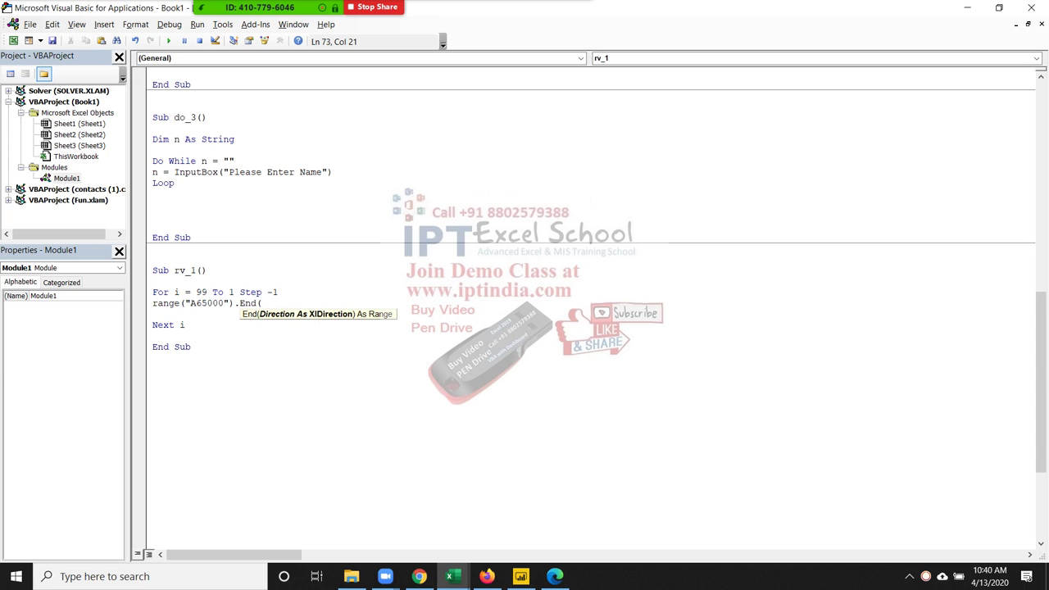
type("xlUp).o")
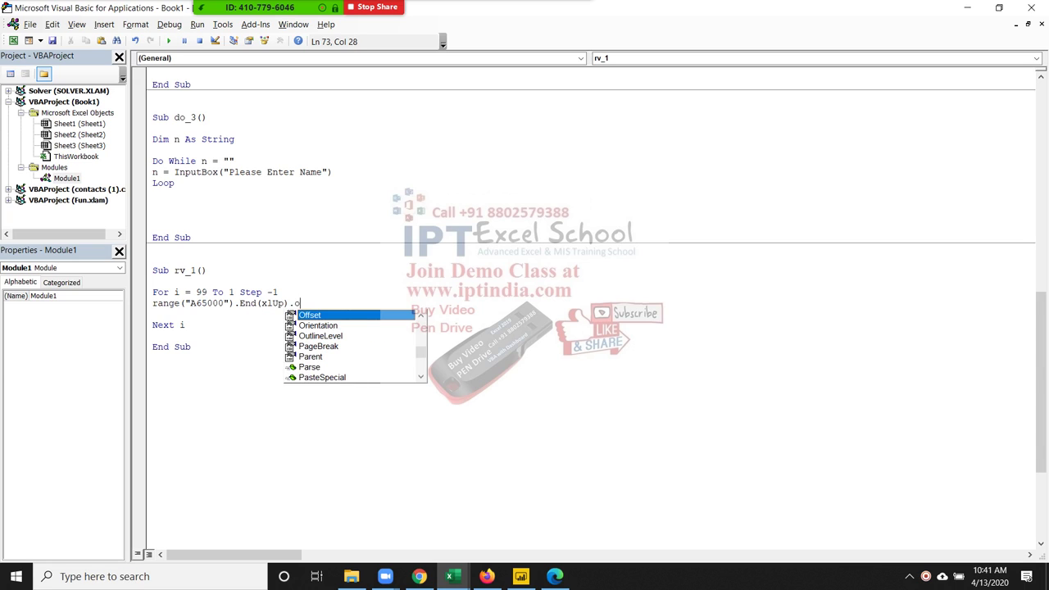
key("Tab")
type("(")
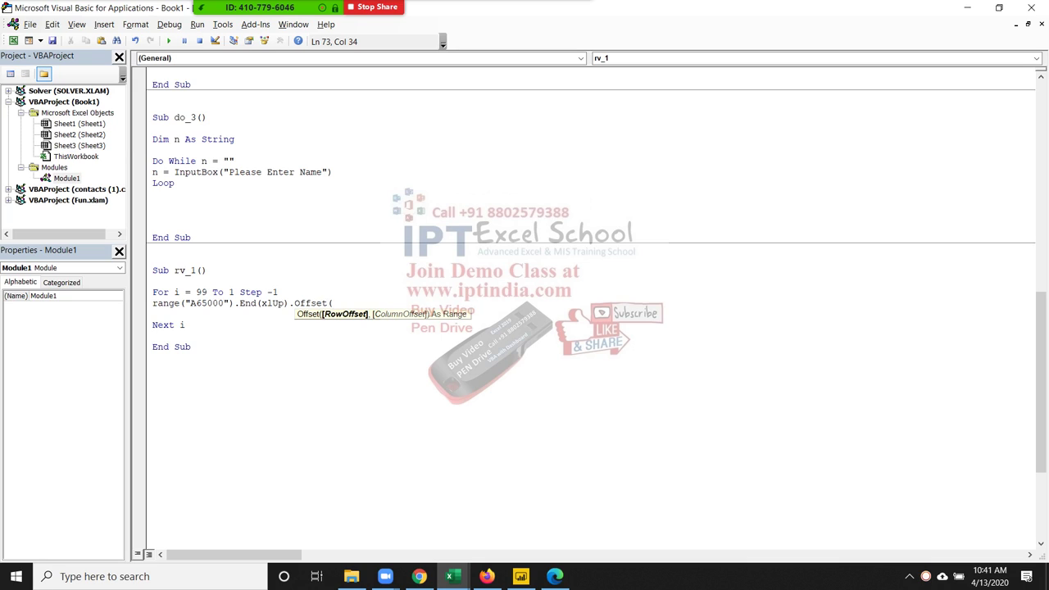
type("1,0)")
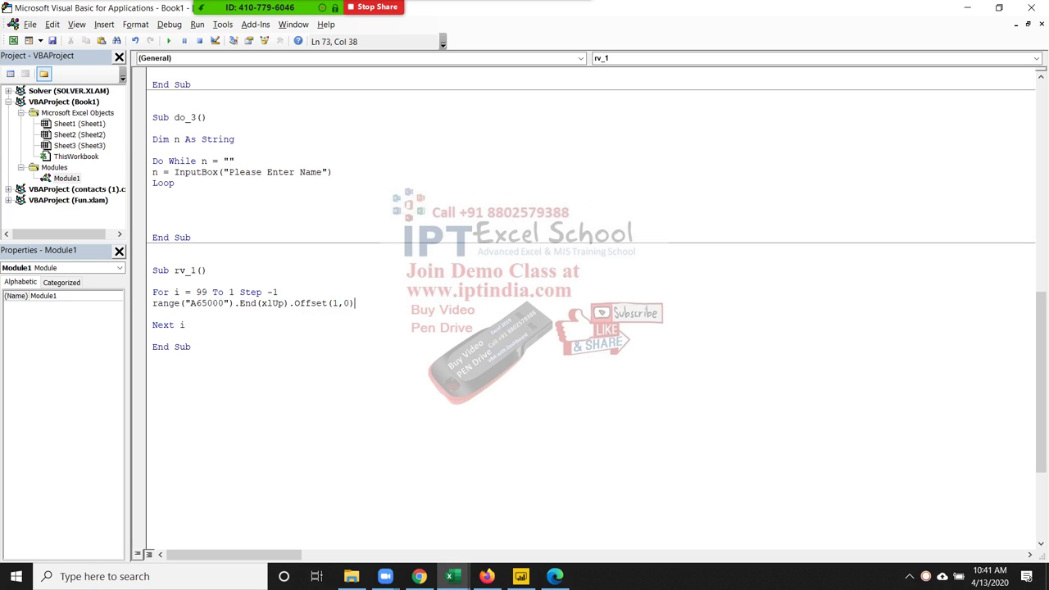
type("=i")
- Run the updated rv_1 and confirm column A lists 99 down to 1 from A2
left_click(153, 314)
key("F5")
key("alt+F11")
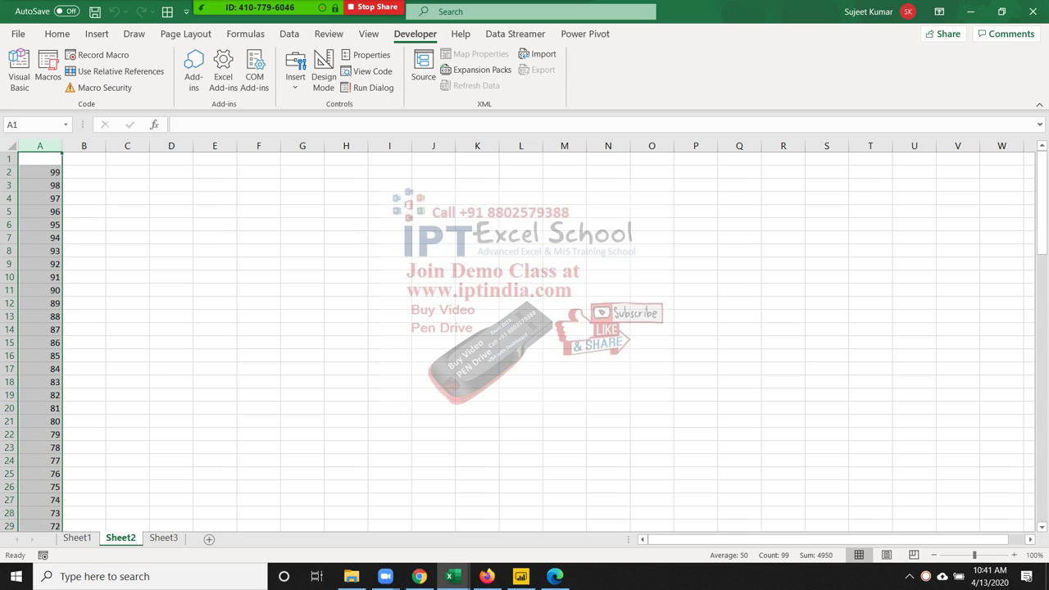
key("Down")
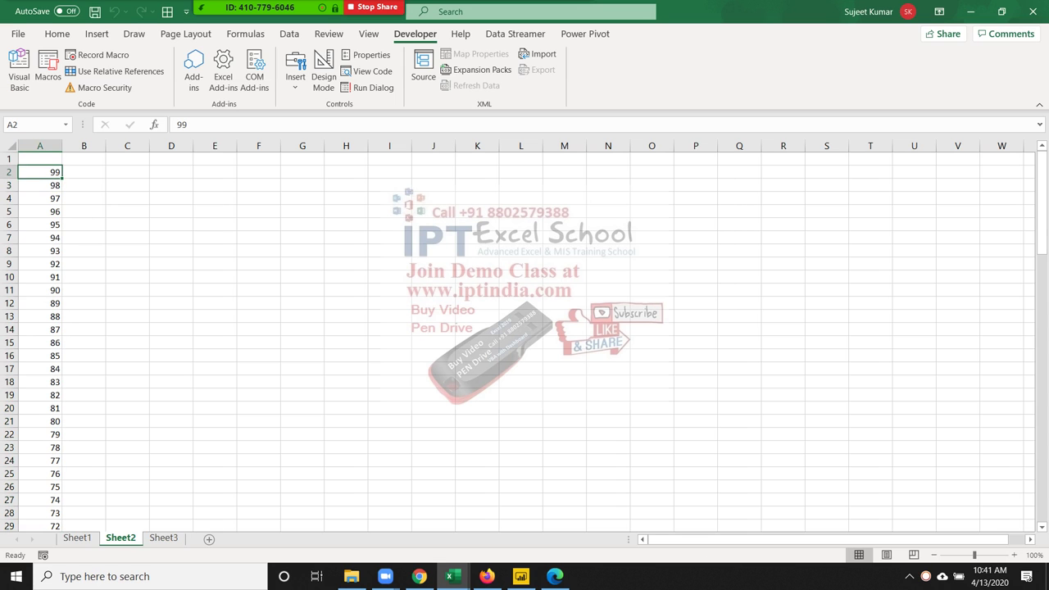
key("Down")
key("Down")
key("Down")
key("Down")
key("Down")
key("Down")
key("Down")
key("Down")
key("Down")
key("Down")
key("Down")
key("Down")
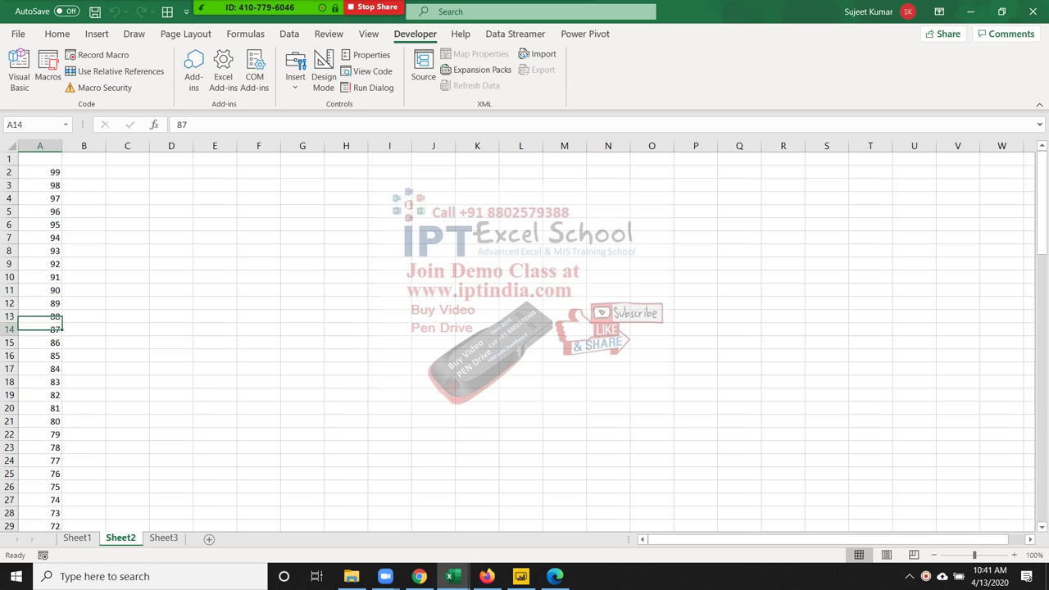
key("Down")
key("Down")
key("Down")
key("Down")
key("Down")
key("Down")
key("ctrl+Down")
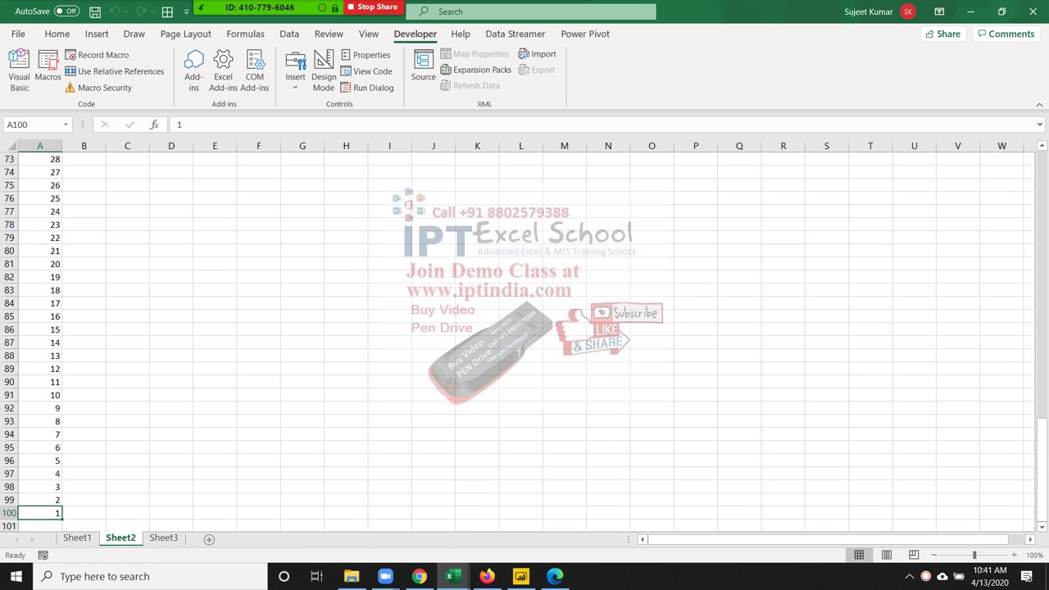
key("ctrl+Up")
key("Up")
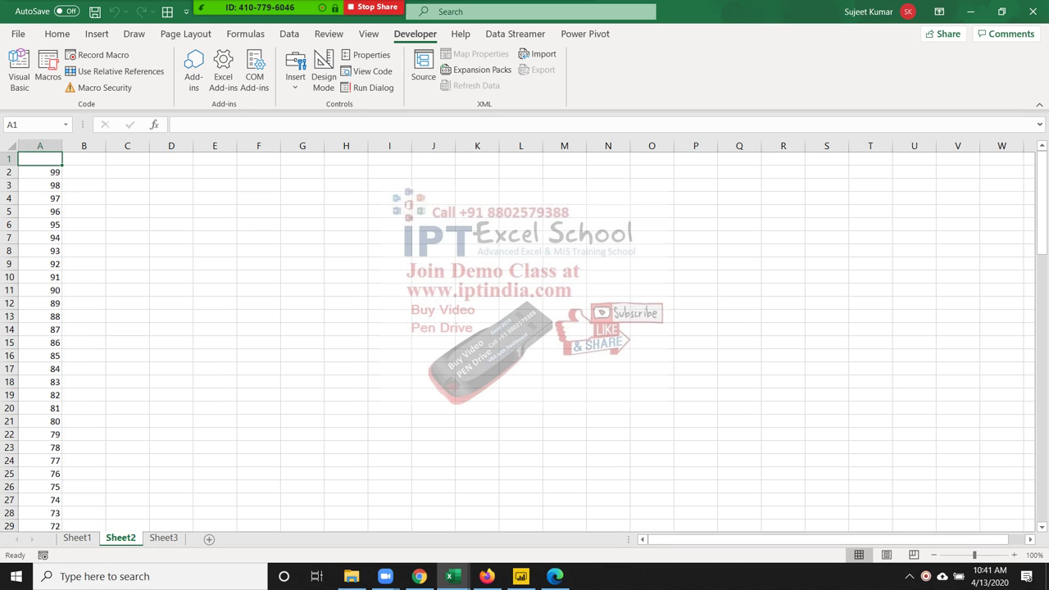
key("alt+F11")
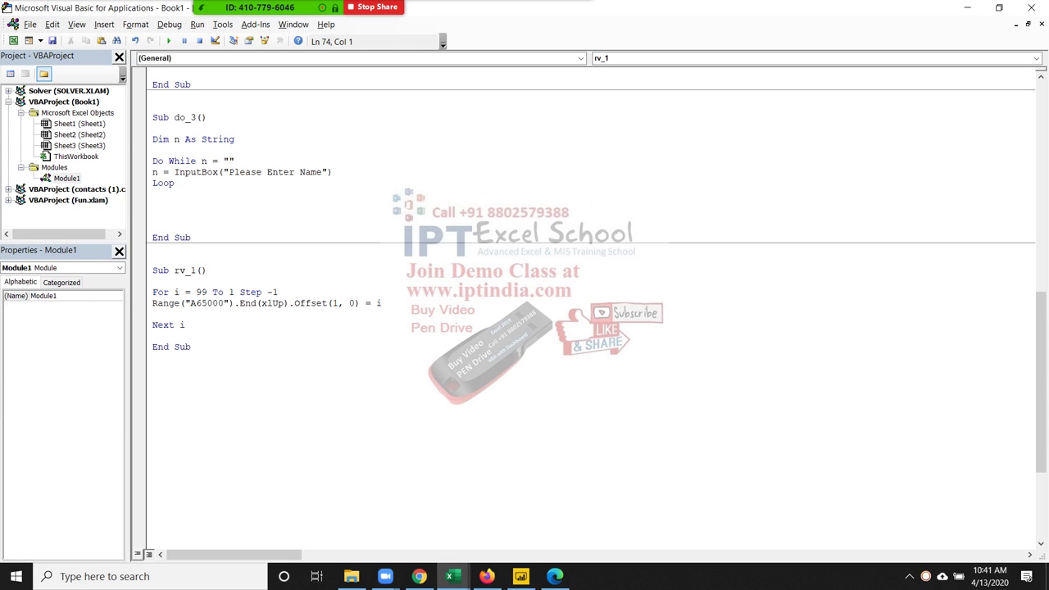